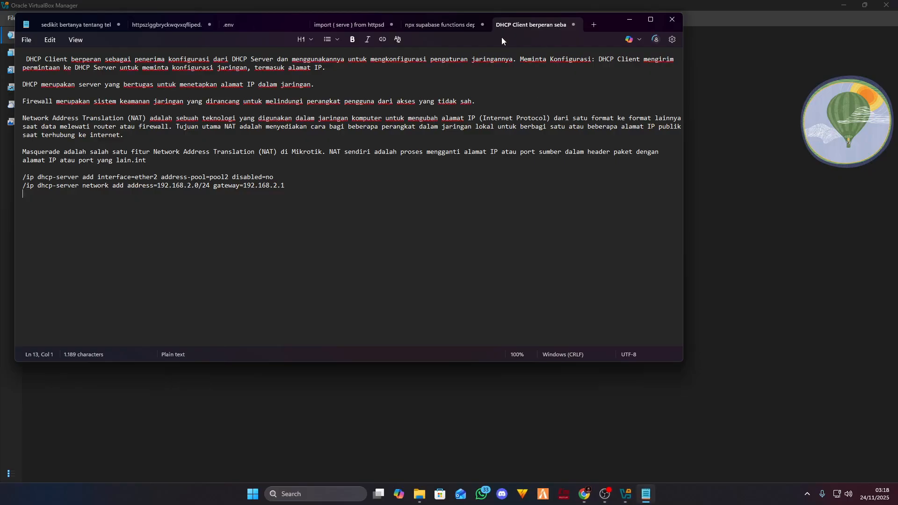
# - Drag the Notepad notes window onto the second monitor so VirtualBox Manager shows here
pyautogui.moveTo(608, 24); pyautogui.dragTo(897, 206)
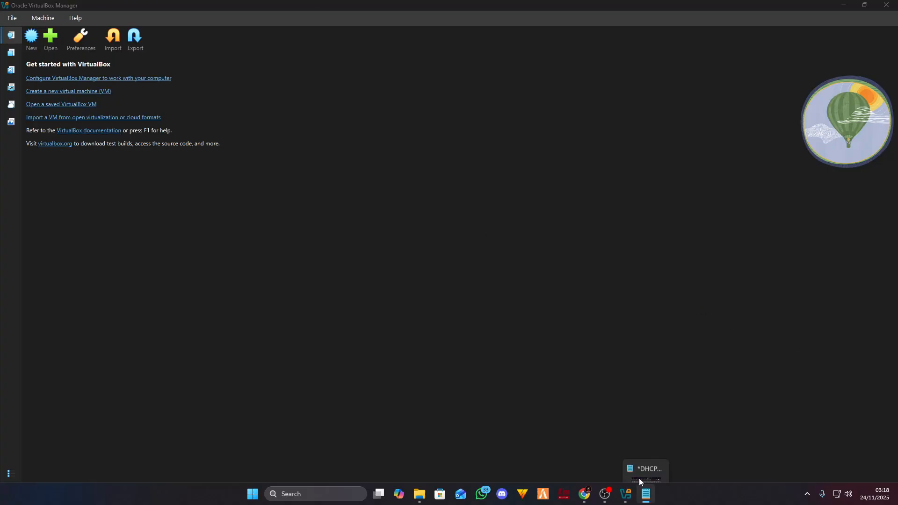
# - Create the MIKROTIK_ISP VM from mikrotik-7.20.2.iso with the operating system set to Linux
pyautogui.click(412, 252)
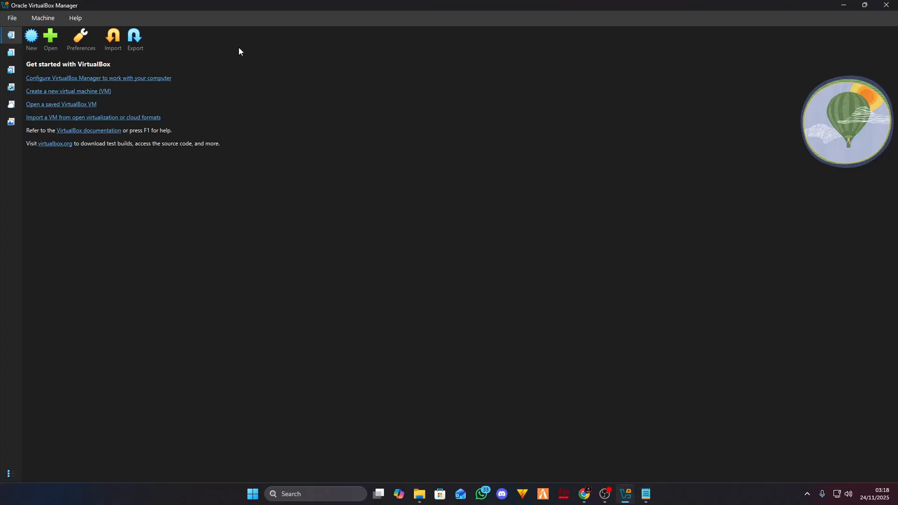
pyautogui.click(32, 38)
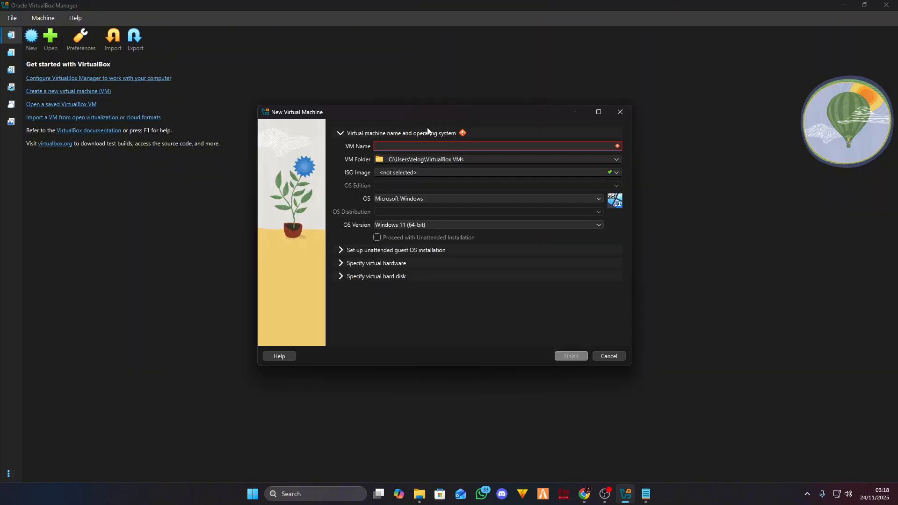
pyautogui.write('MIK')
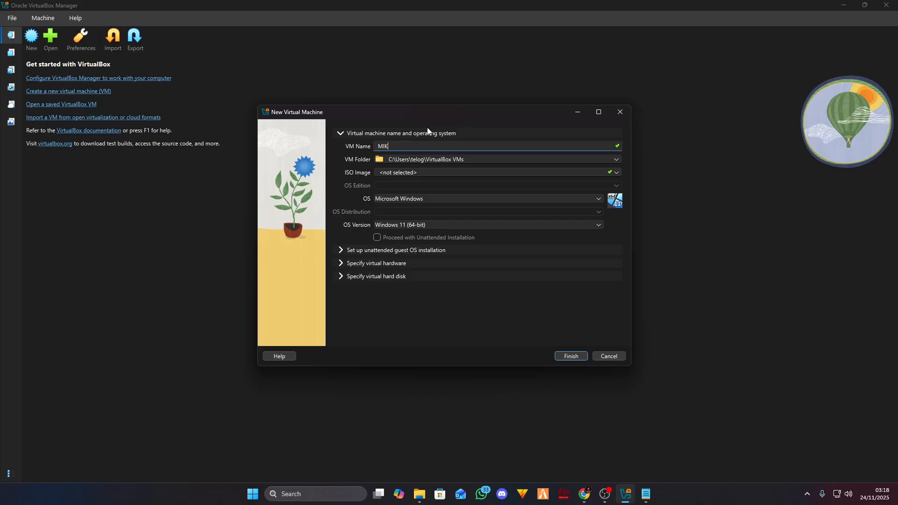
pyautogui.write('ROTIK_ISP')
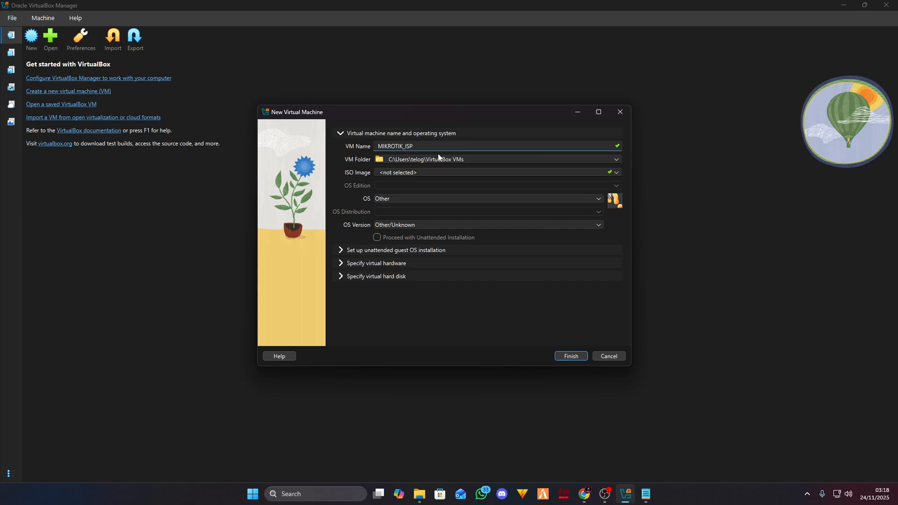
pyautogui.click(613, 173)
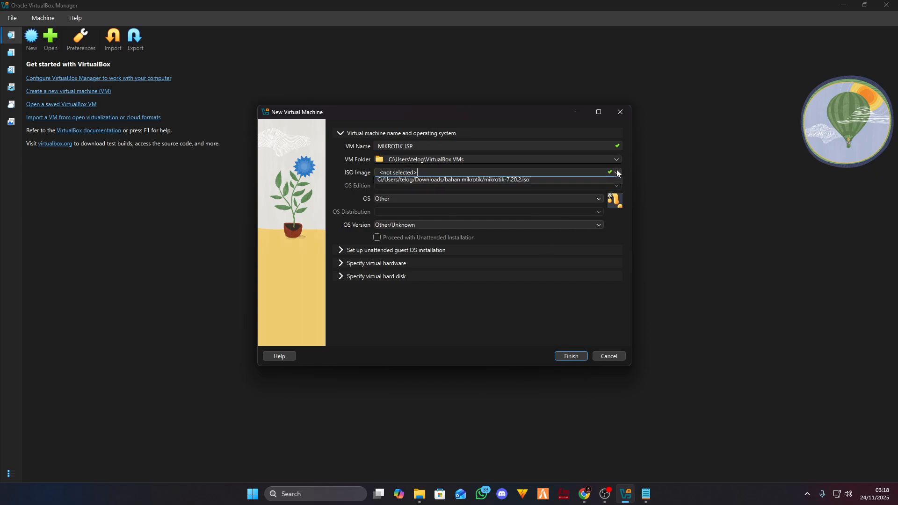
pyautogui.click(463, 191)
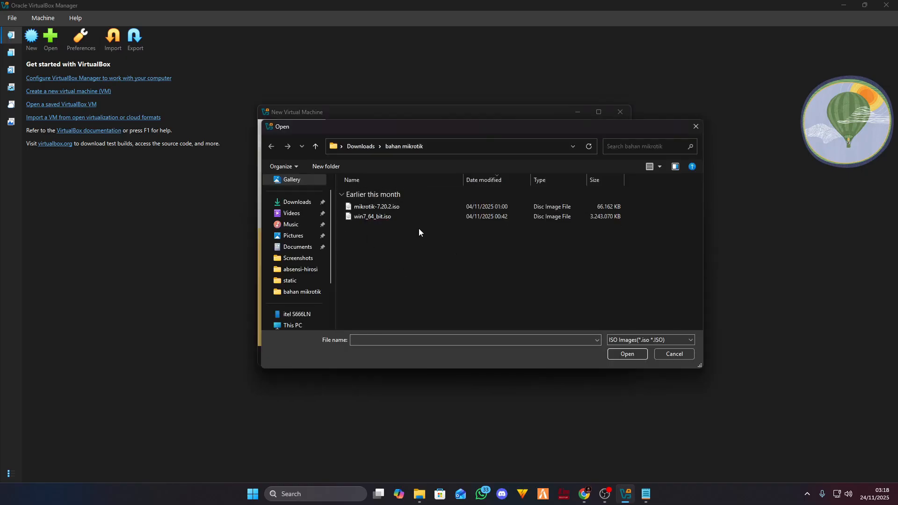
pyautogui.click(401, 207)
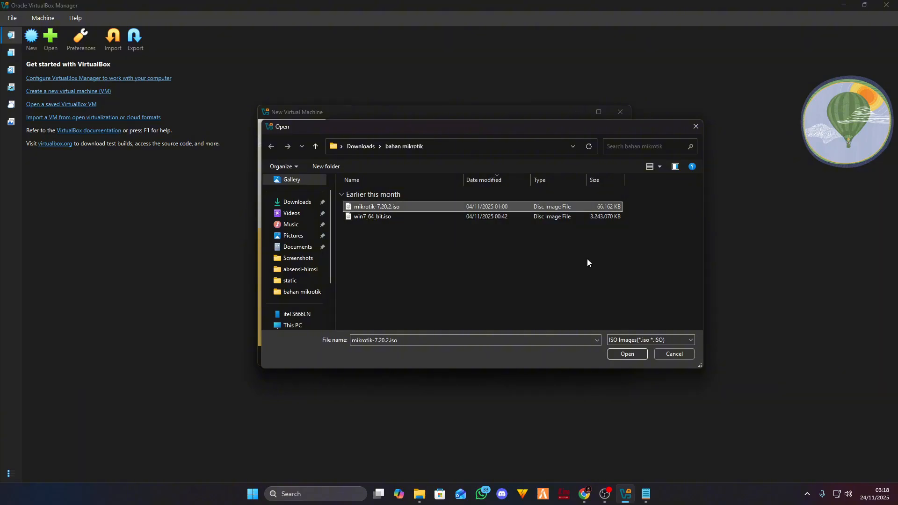
pyautogui.click(625, 354)
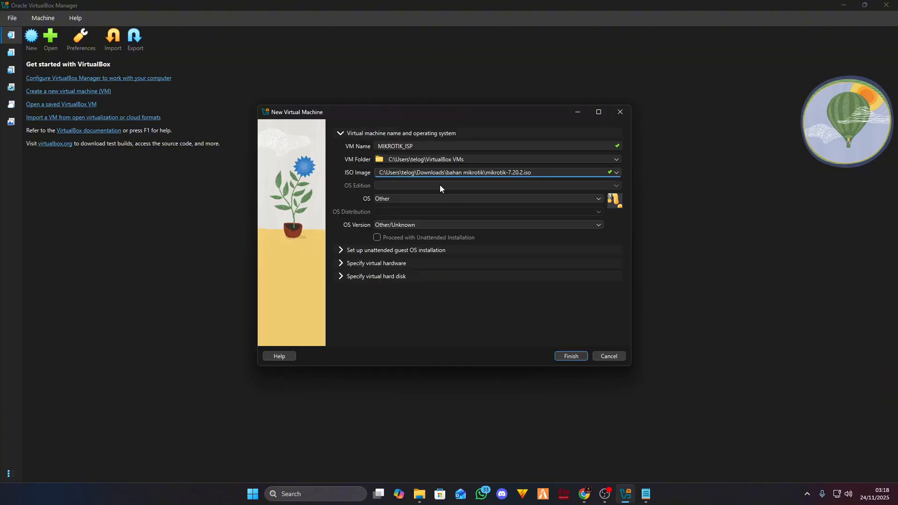
pyautogui.click(505, 199)
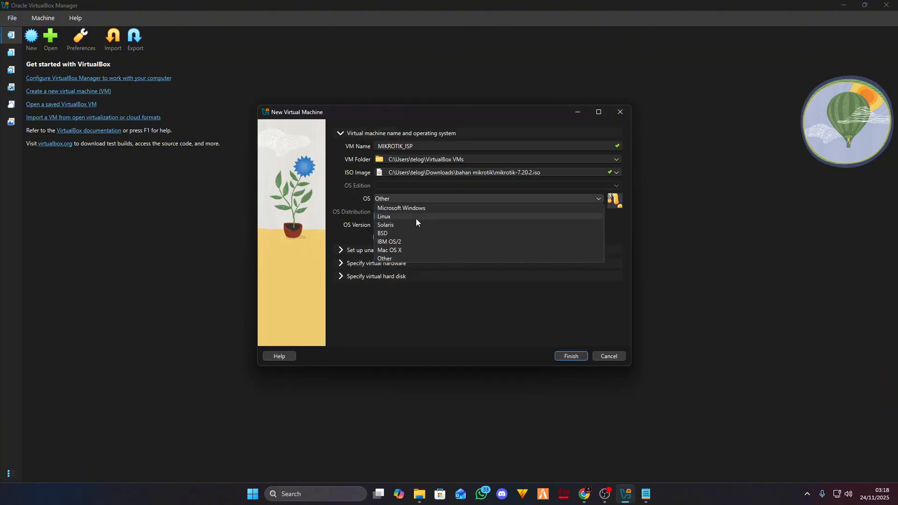
pyautogui.click(416, 219)
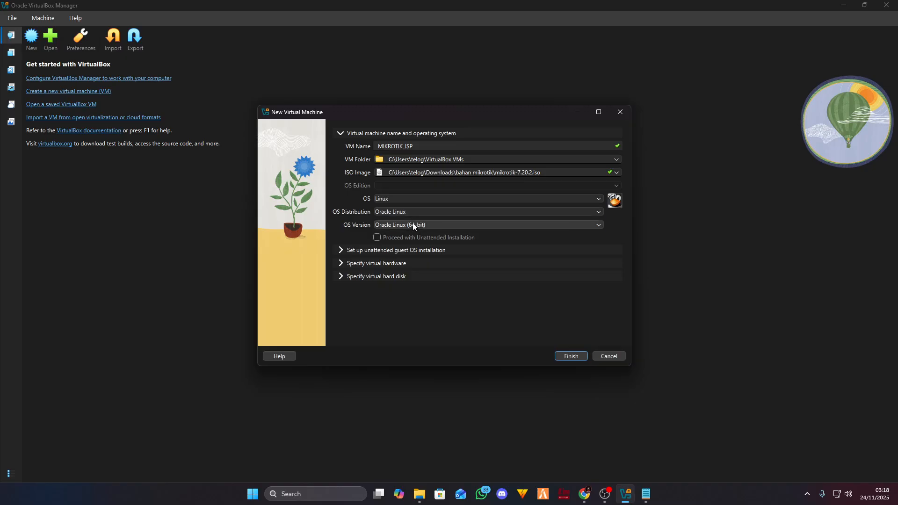
pyautogui.click(571, 356)
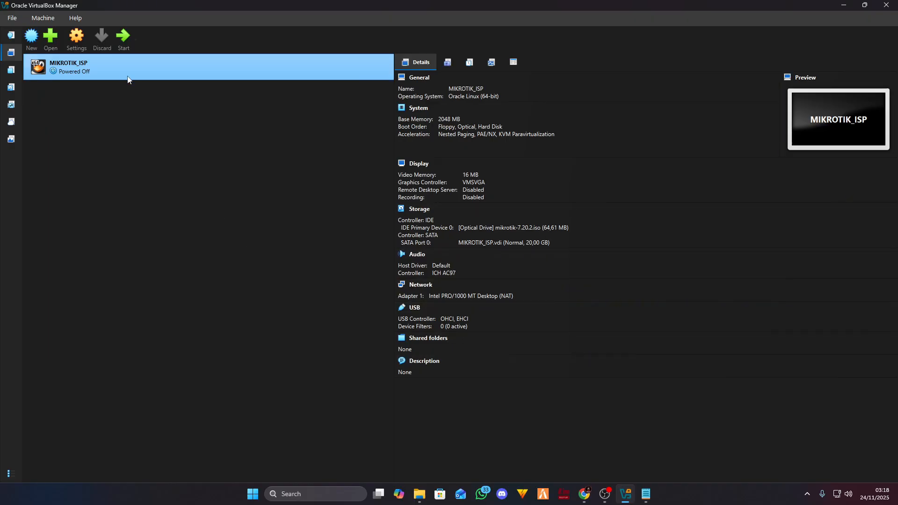
# - Open MIKROTIK_ISP's Network settings, then bring up the MEGA PDF's Basic Topologi diagram
pyautogui.rightClick(109, 70)
pyautogui.click(293, 70)
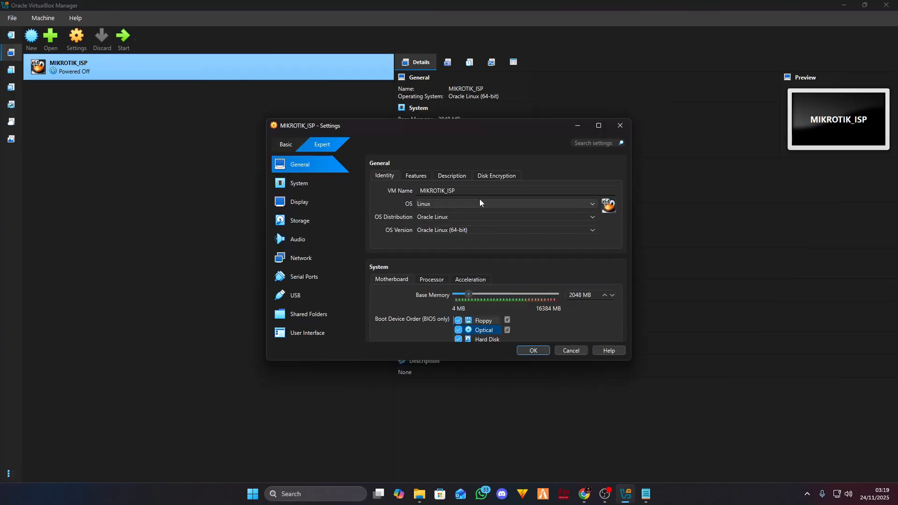
pyautogui.click(301, 258)
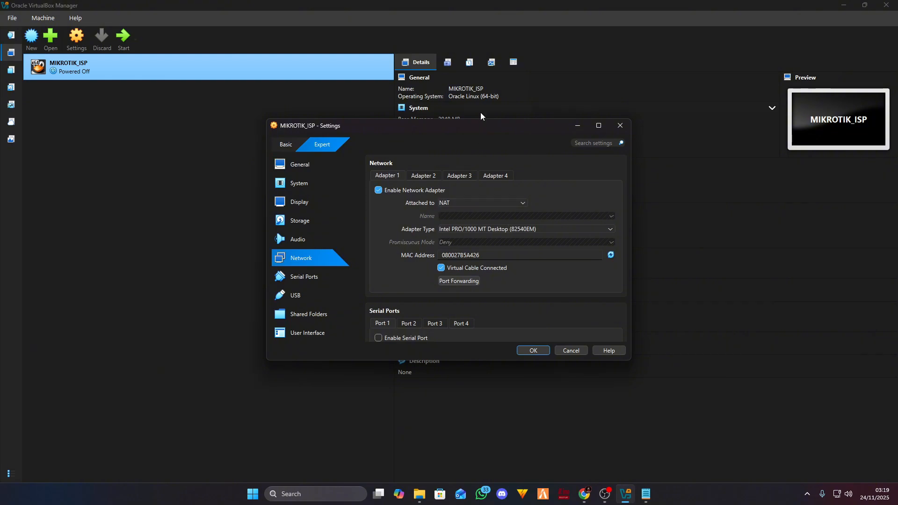
pyautogui.click(142, 163)
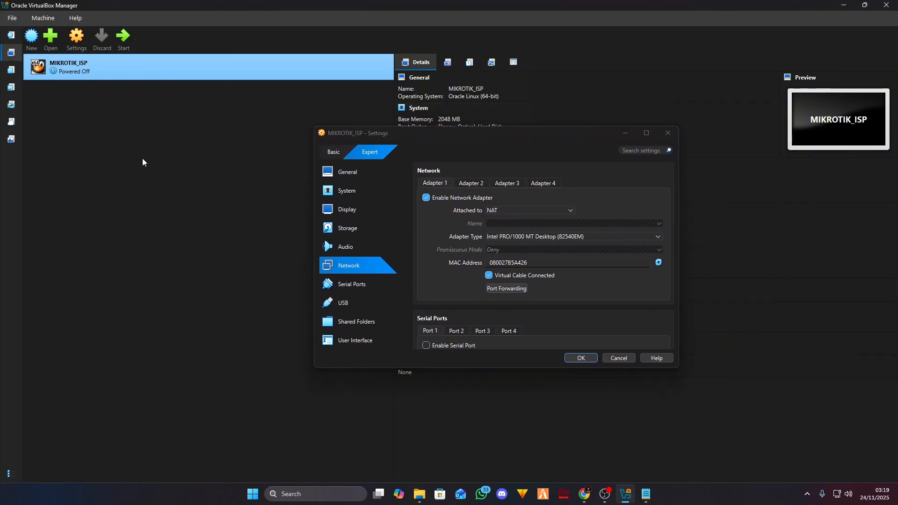
pyautogui.click(591, 498)
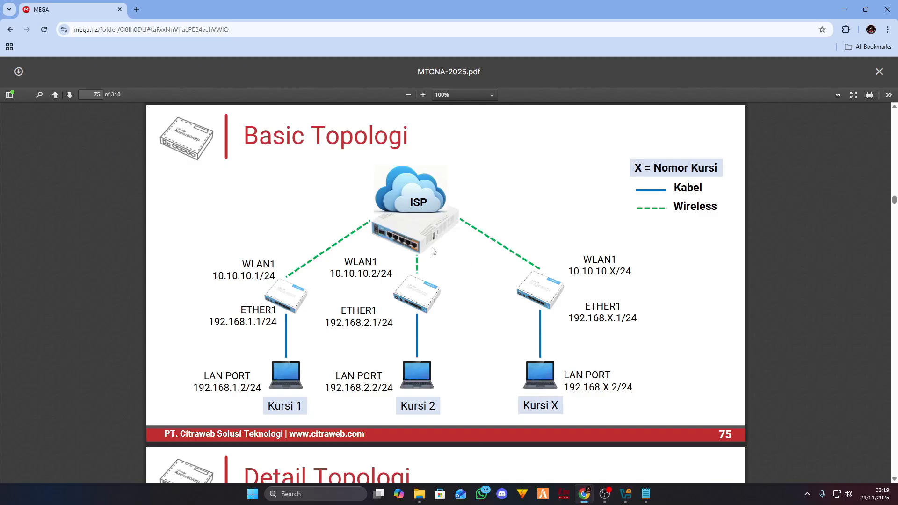
# - Compare the page 75 topology diagram with VirtualBox, ending on MIKROTIK_ISP's network settings
pyautogui.click(625, 494)
pyautogui.click(584, 494)
pyautogui.moveTo(623, 490)
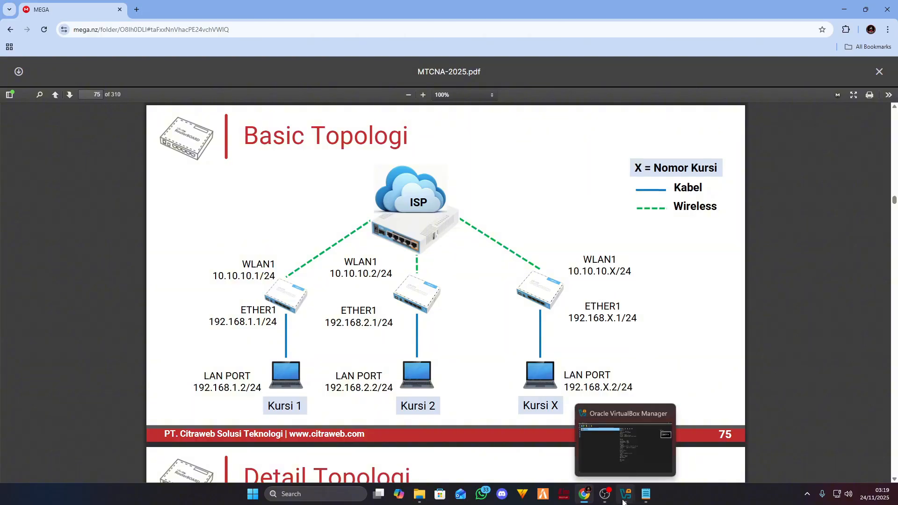
pyautogui.click(627, 449)
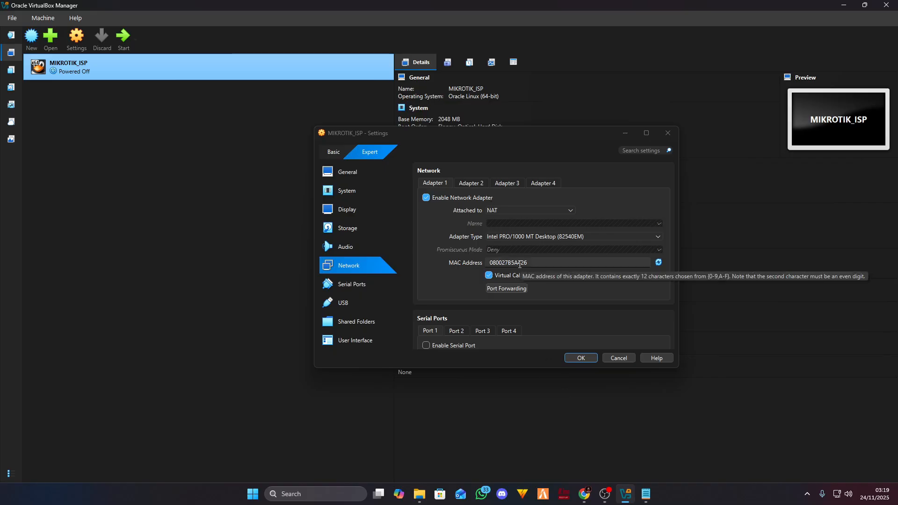
# - After checking the topology diagram, attach Adapter 1 as a Bridged Adapter
pyautogui.click(581, 498)
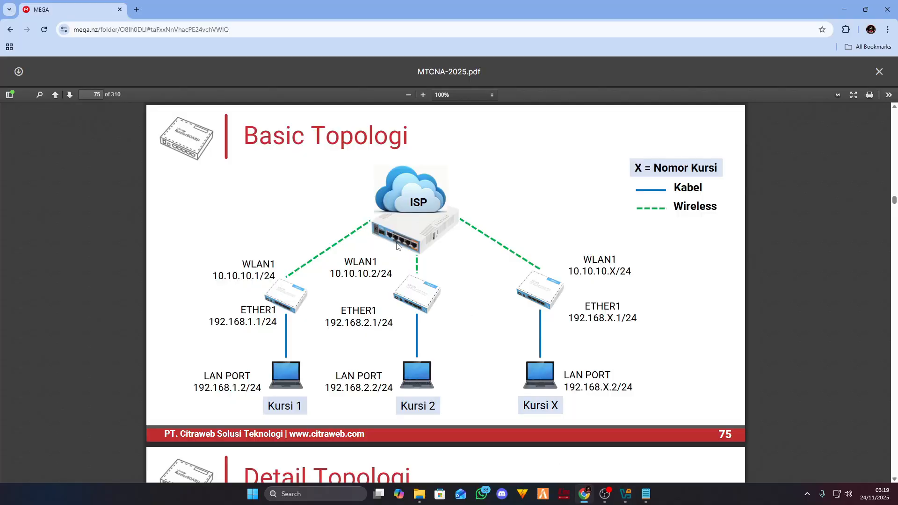
pyautogui.click(626, 494)
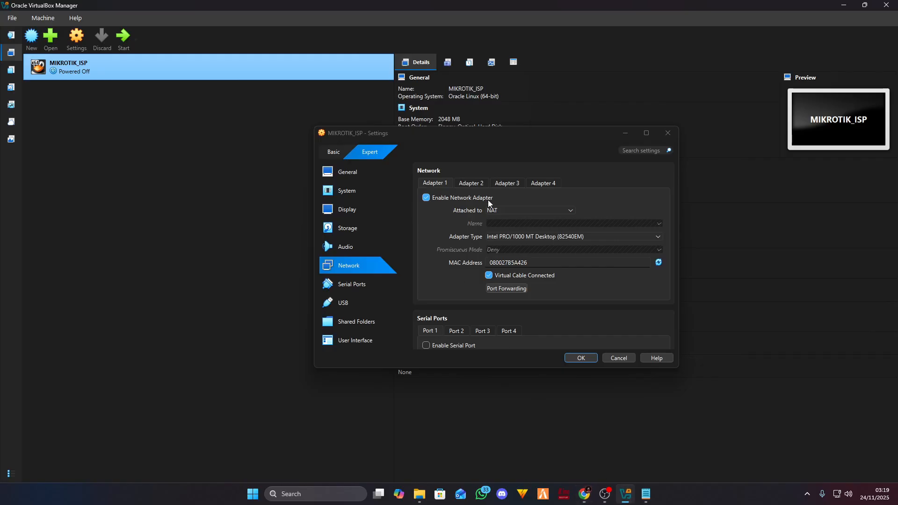
pyautogui.click(509, 210)
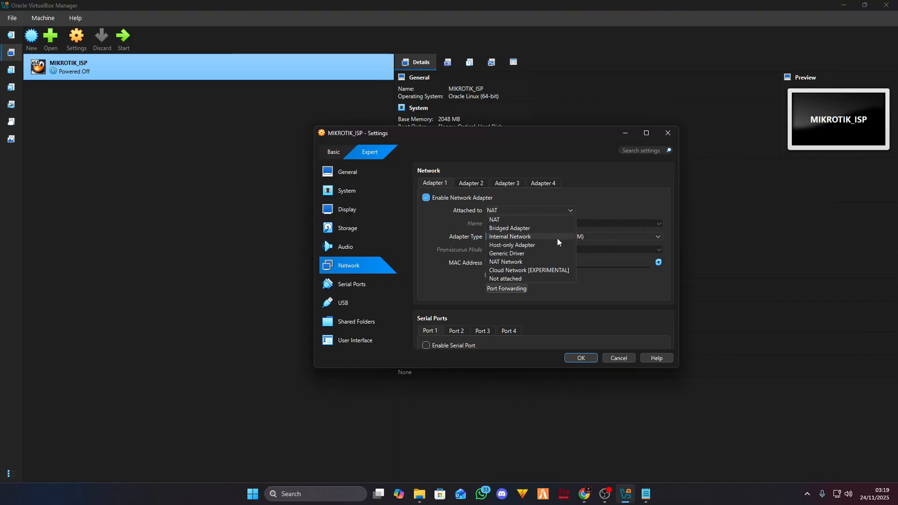
pyautogui.click(519, 229)
# - Enable Adapter 2 and attach it to an Internal Network
pyautogui.click(465, 185)
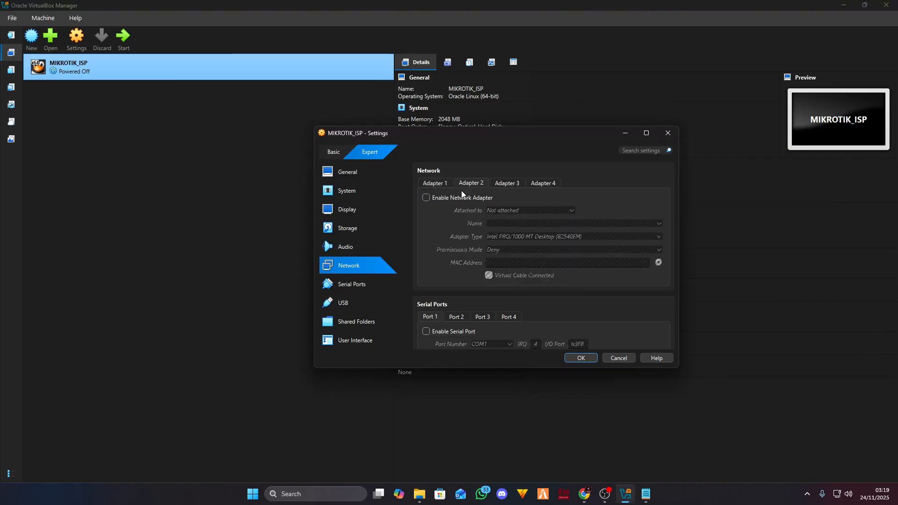
pyautogui.click(454, 198)
pyautogui.click(524, 211)
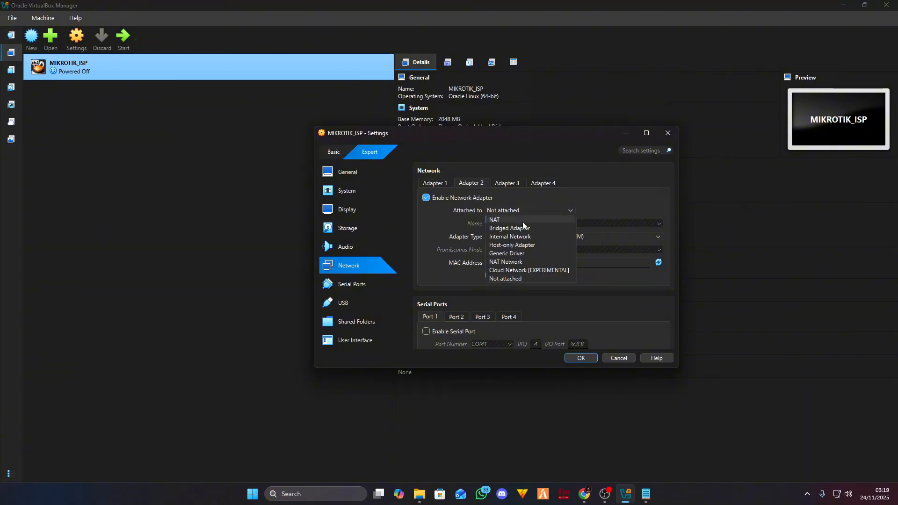
pyautogui.click(509, 236)
# - Replace the default intnet name so Adapter 2's internal network is internet1
pyautogui.click(510, 222)
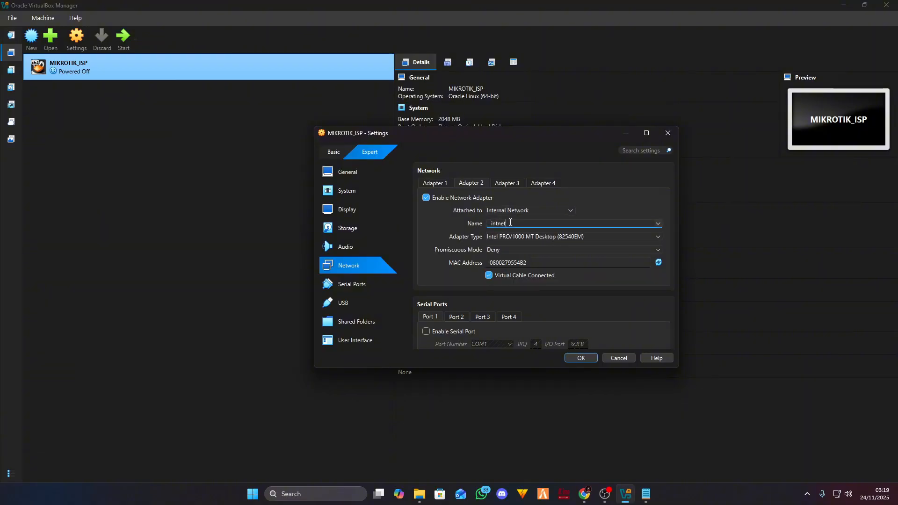
pyautogui.moveTo(510, 222); pyautogui.dragTo(489, 224)
pyautogui.write('O')
pyautogui.press('BackSpace')
pyautogui.click(658, 224)
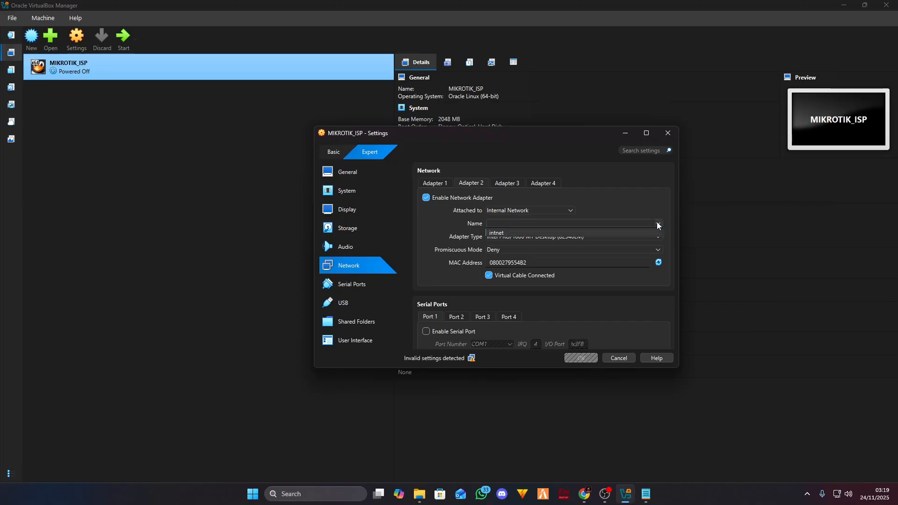
pyautogui.click(606, 221)
pyautogui.write('INTERNE')
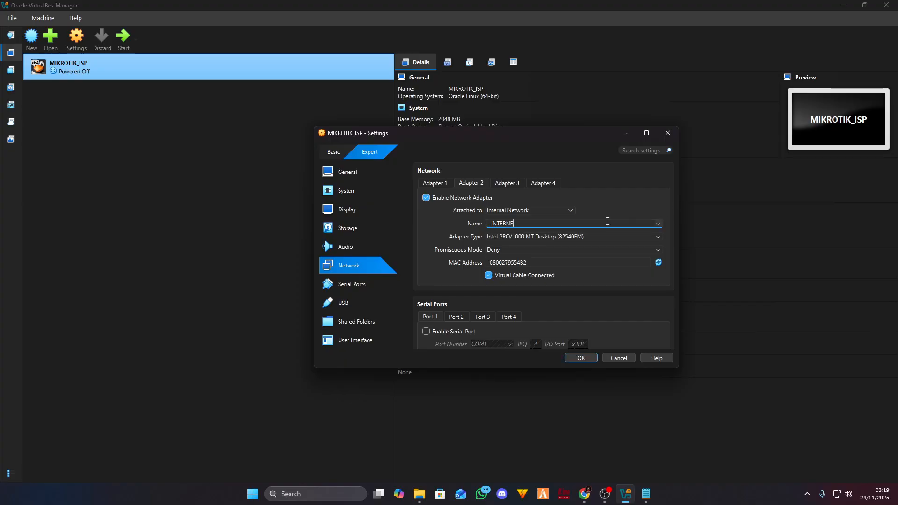
pyautogui.write('T')
pyautogui.press('BackSpace')
pyautogui.press('BackSpace')
pyautogui.press('BackSpace')
pyautogui.press('BackSpace')
pyautogui.press('BackSpace')
pyautogui.press('BackSpace')
pyautogui.press('BackSpace')
pyautogui.press('BackSpace')
pyautogui.write('internet1')
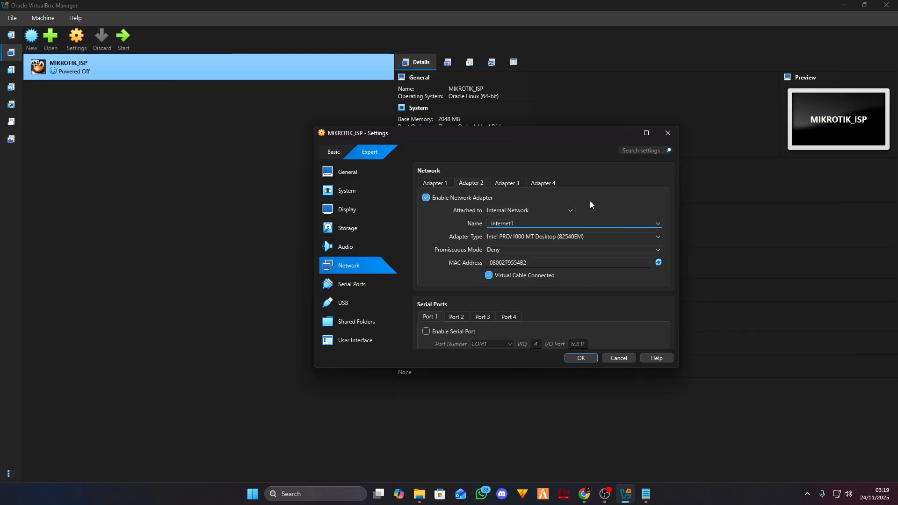
# - Enable Adapter 3 on Internal Network internet2
pyautogui.click(507, 183)
pyautogui.click(443, 200)
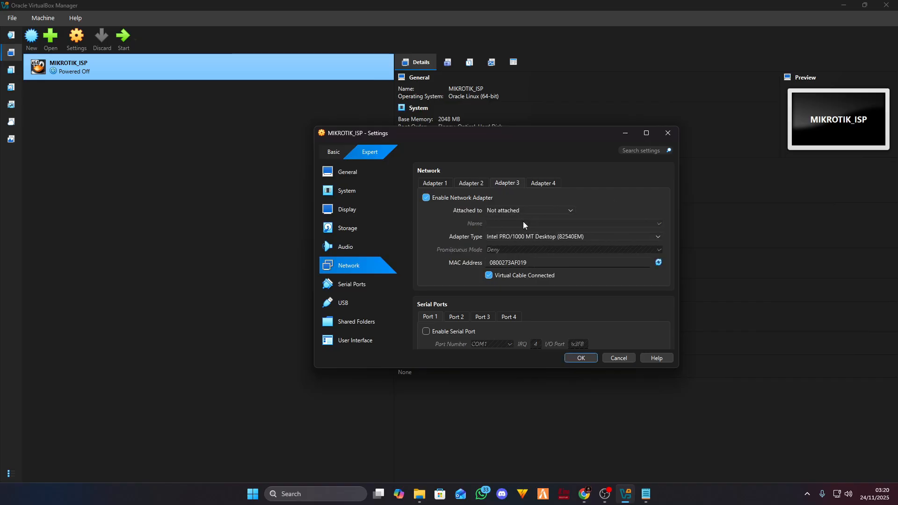
pyautogui.click(528, 211)
pyautogui.click(514, 234)
pyautogui.moveTo(518, 222); pyautogui.dragTo(487, 225)
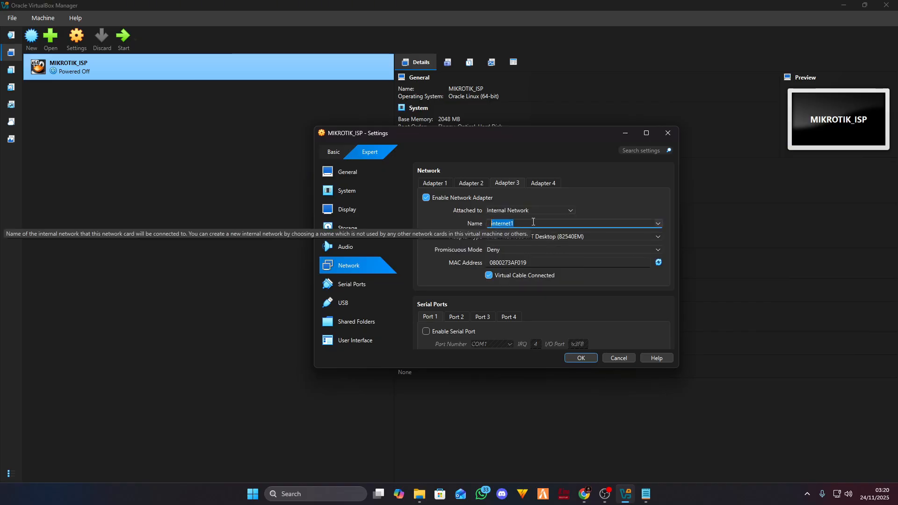
pyautogui.scroll(1, 533, 222)
pyautogui.click(533, 252)
pyautogui.write('2')
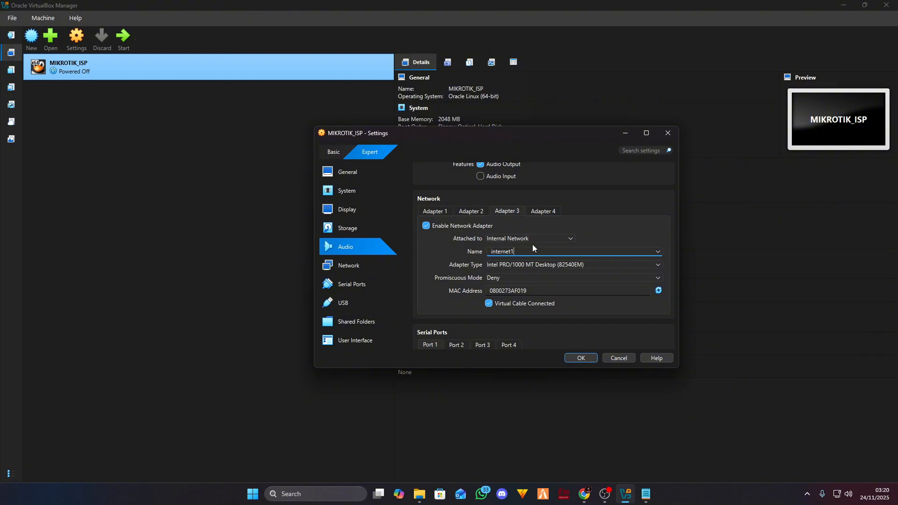
# - Enable Adapter 4 on Internal Network internet3
pyautogui.click(537, 212)
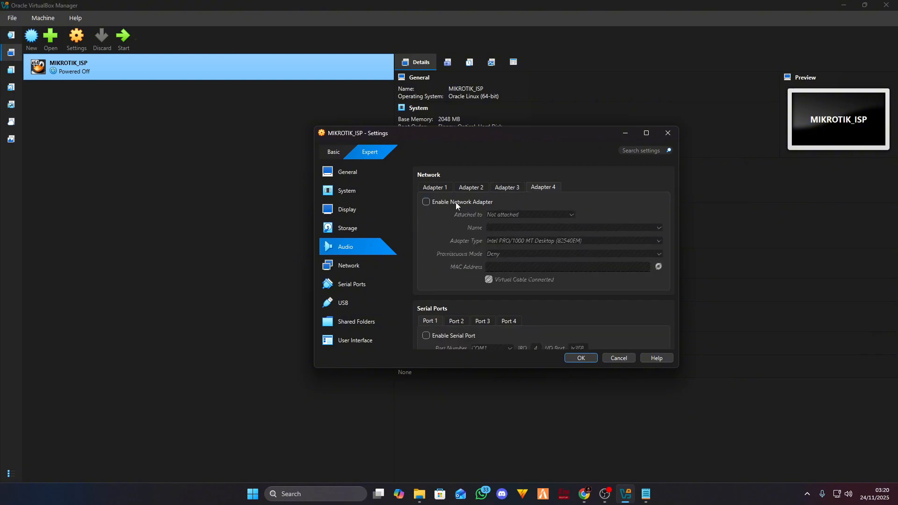
pyautogui.click(458, 203)
pyautogui.click(517, 214)
pyautogui.click(505, 240)
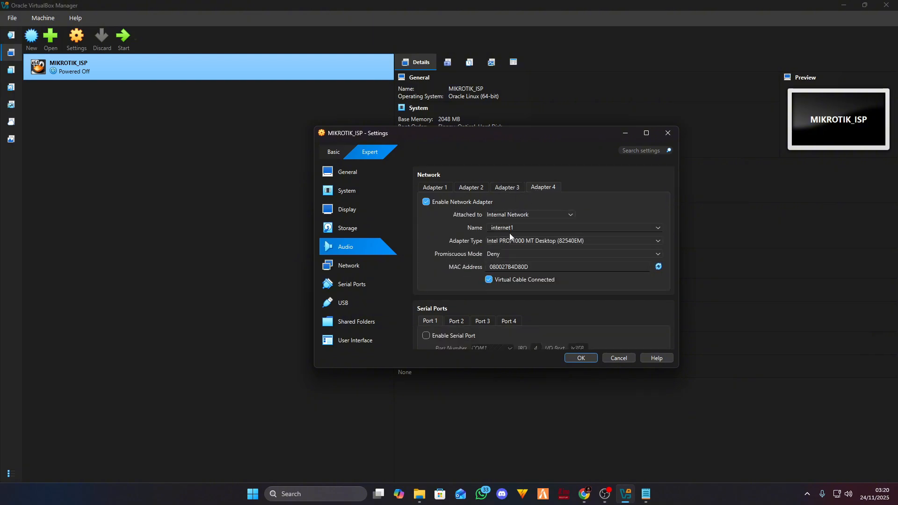
pyautogui.click(520, 227)
pyautogui.write('3')
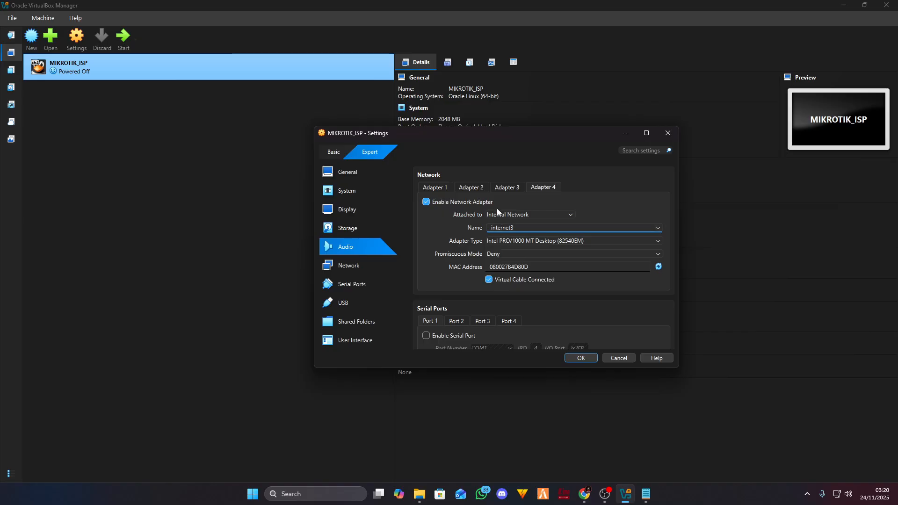
# - Check adapters 1, 2 and 4 against the topology diagram, then save the settings with OK
pyautogui.click(434, 187)
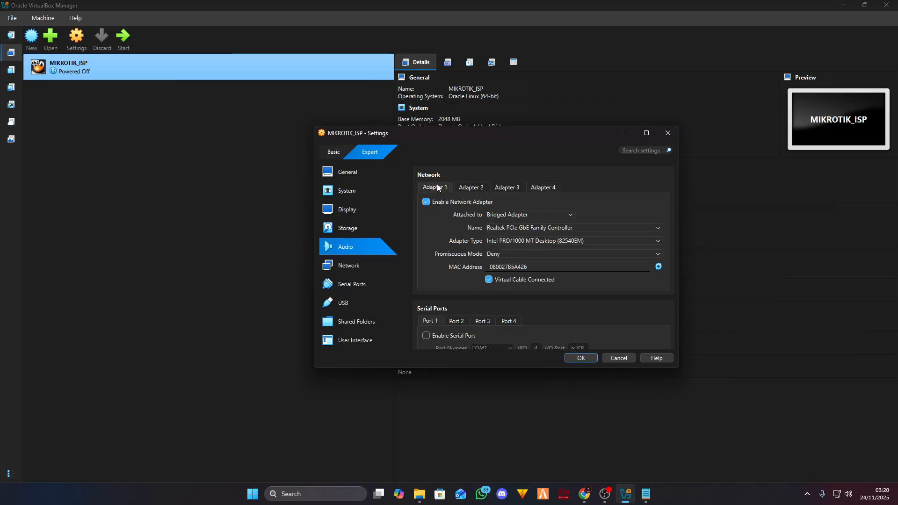
pyautogui.click(584, 494)
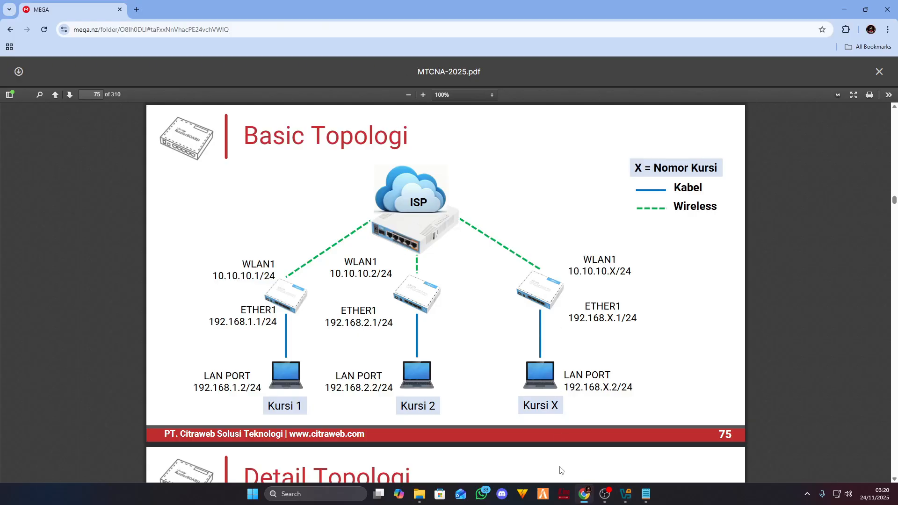
pyautogui.moveTo(626, 493)
pyautogui.click(627, 449)
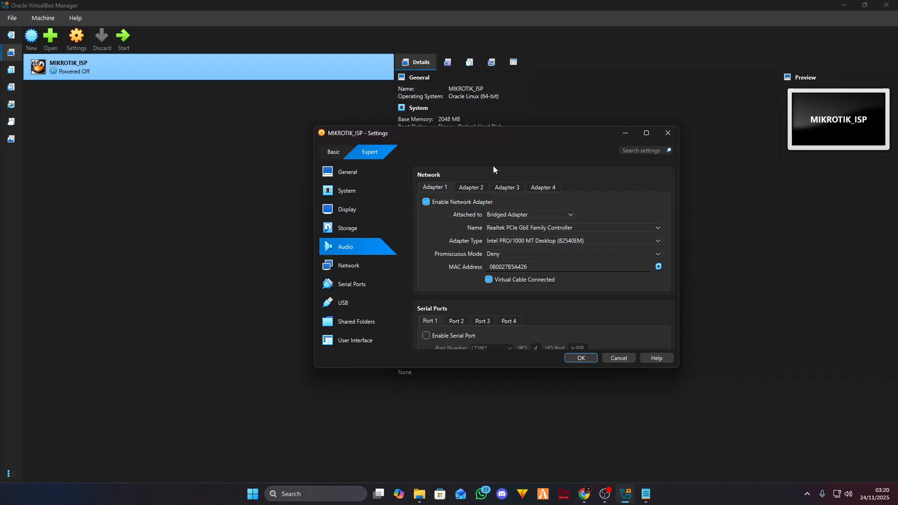
pyautogui.click(470, 187)
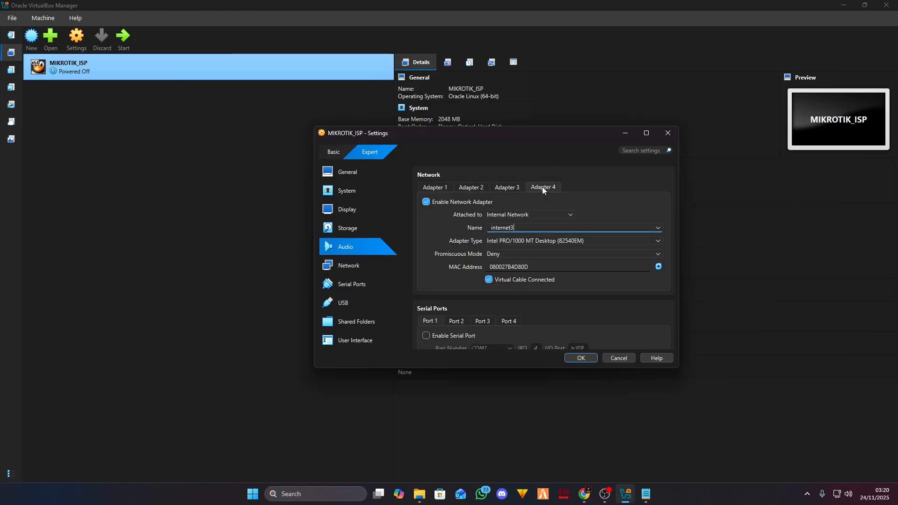
pyautogui.click(445, 187)
pyautogui.click(529, 188)
pyautogui.click(581, 358)
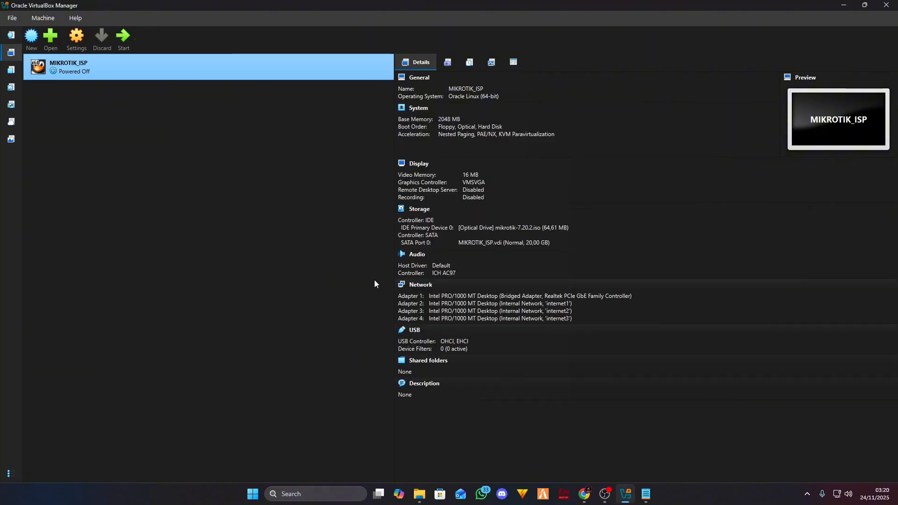
# - Start MIKROTIK_ISP, focus its console, and begin installing all selected MikroTik packages
pyautogui.doubleClick(198, 75)
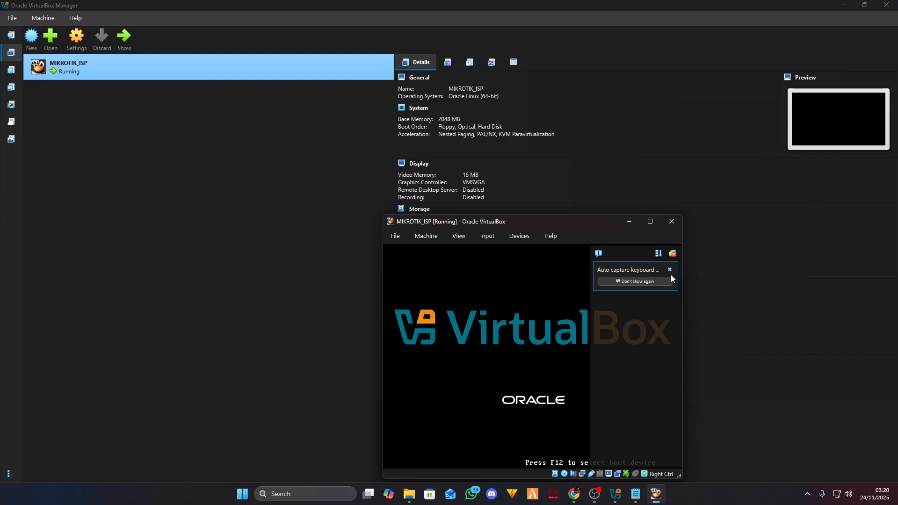
pyautogui.click(669, 271)
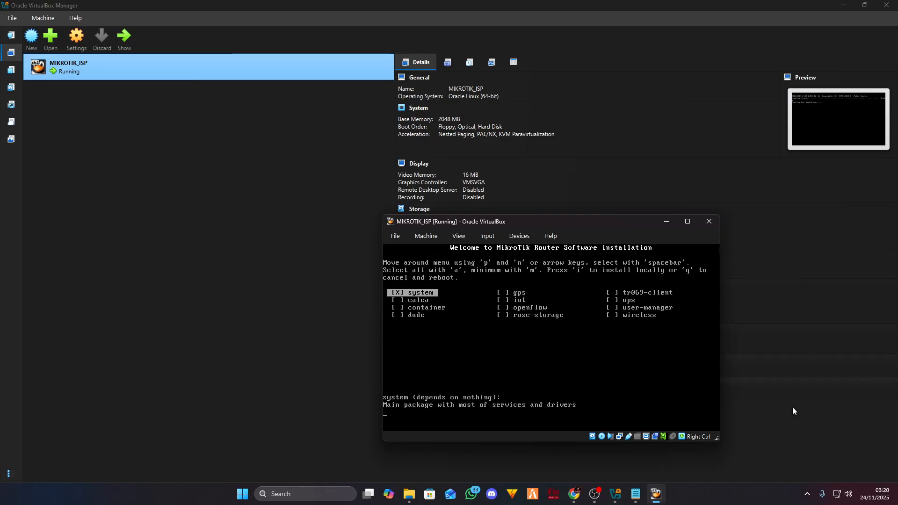
pyautogui.moveTo(607, 221); pyautogui.dragTo(507, 151)
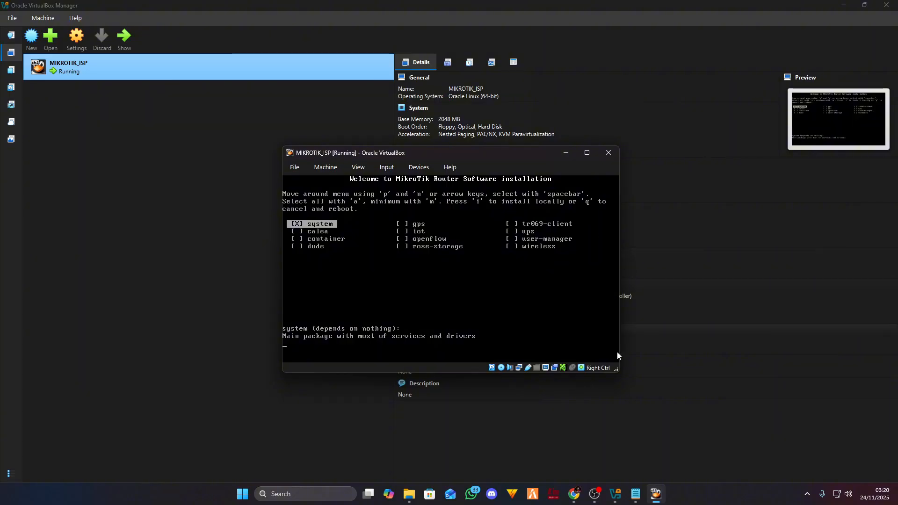
pyautogui.click(539, 309)
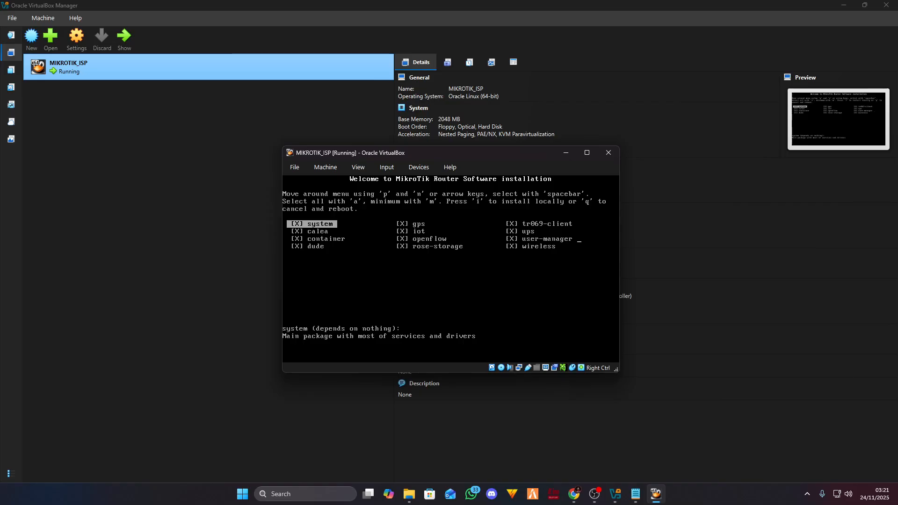
pyautogui.press('i')
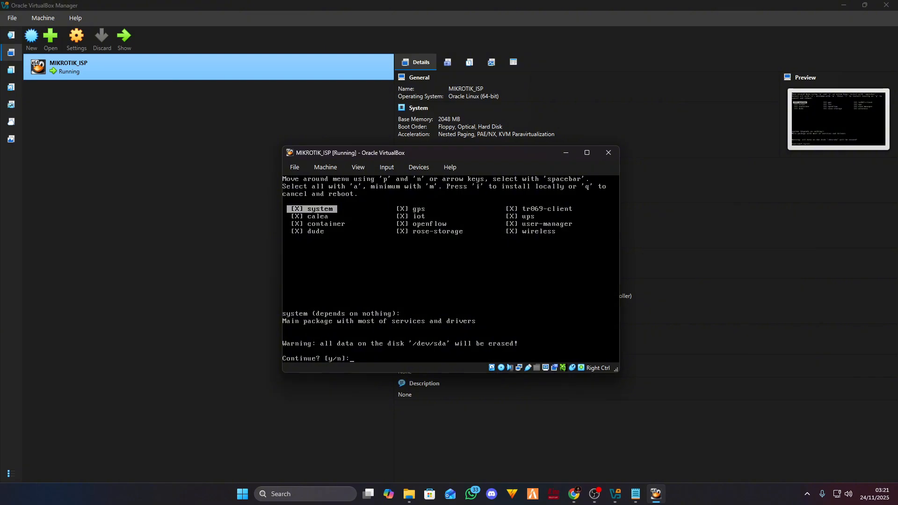
# - Answer y to erase /dev/sda, then reboot once the software is installed
pyautogui.write('y')
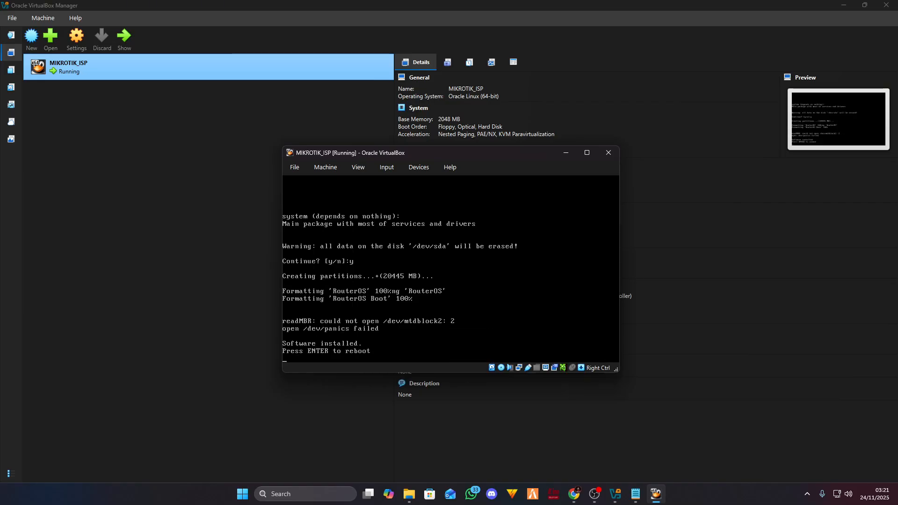
pyautogui.press('Return')
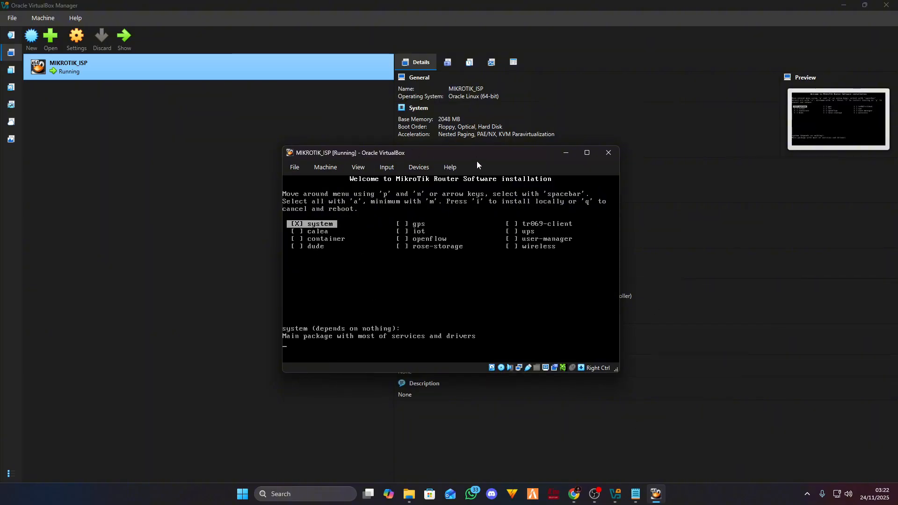
# - Close the MIKROTIK_ISP console window and power off the VM
pyautogui.moveTo(477, 164); pyautogui.dragTo(431, 158)
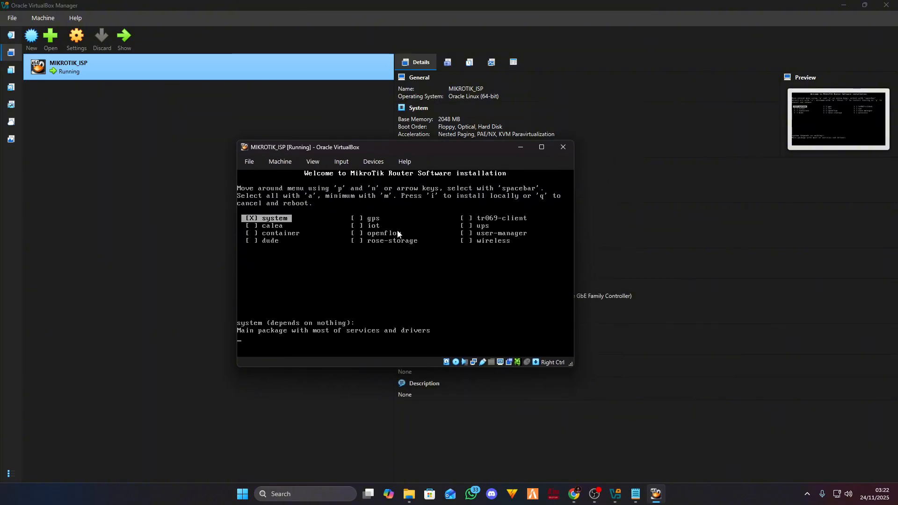
pyautogui.click(563, 147)
pyautogui.click(371, 285)
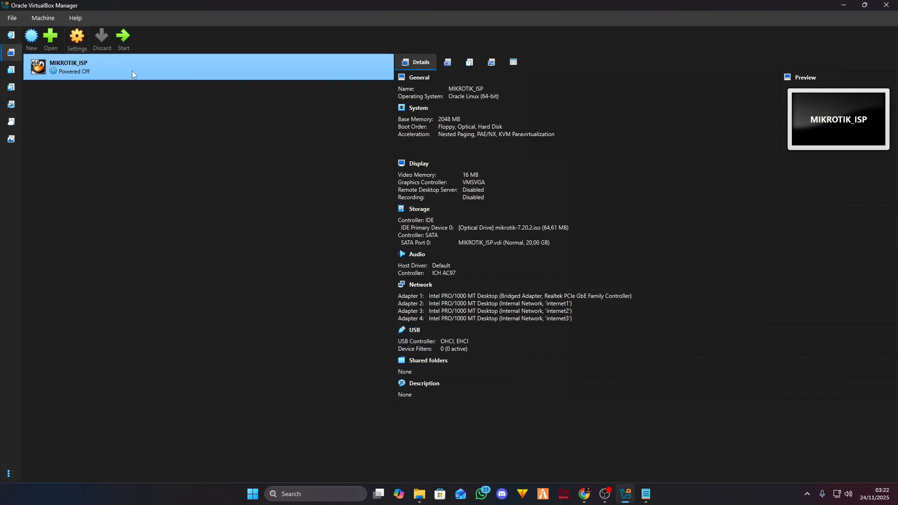
# - Move Hard Disk to the top of the System boot order, ahead of Floppy and Optical, and save
pyautogui.hotkey('ctrl', 's')
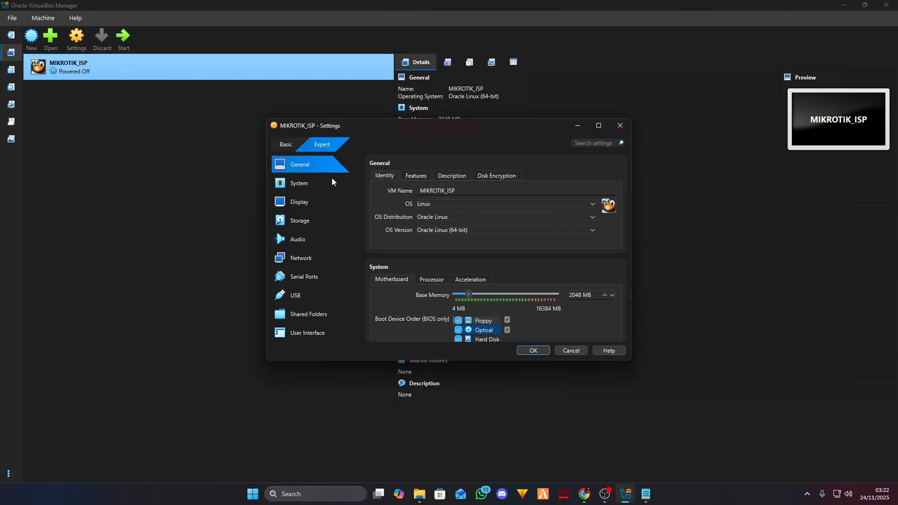
pyautogui.click(303, 183)
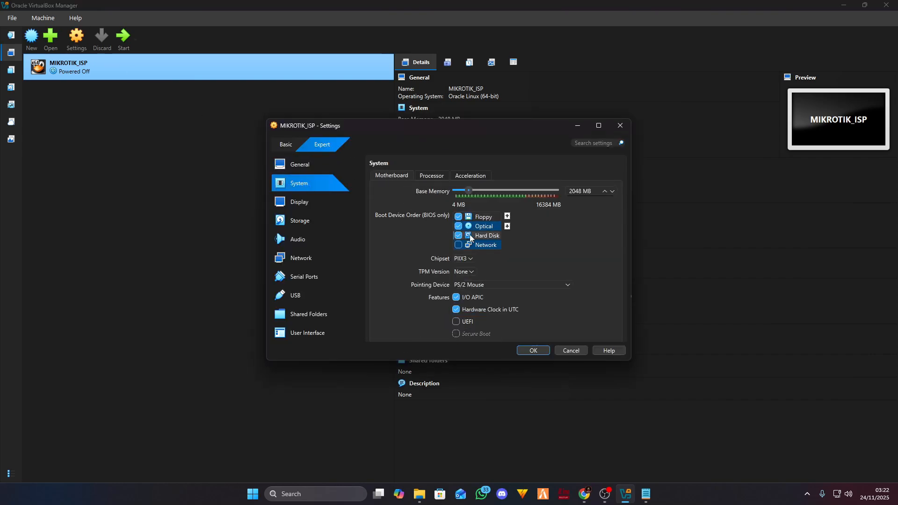
pyautogui.click(507, 216)
pyautogui.click(507, 216)
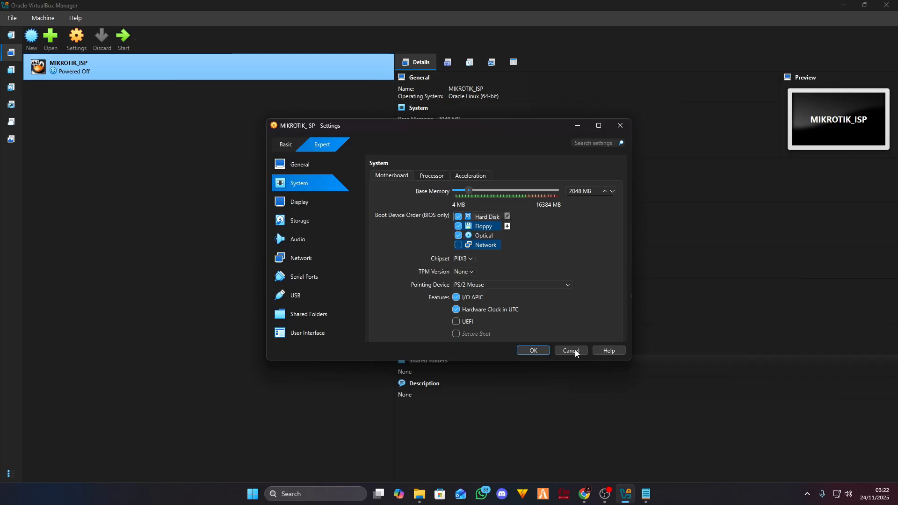
pyautogui.click(532, 352)
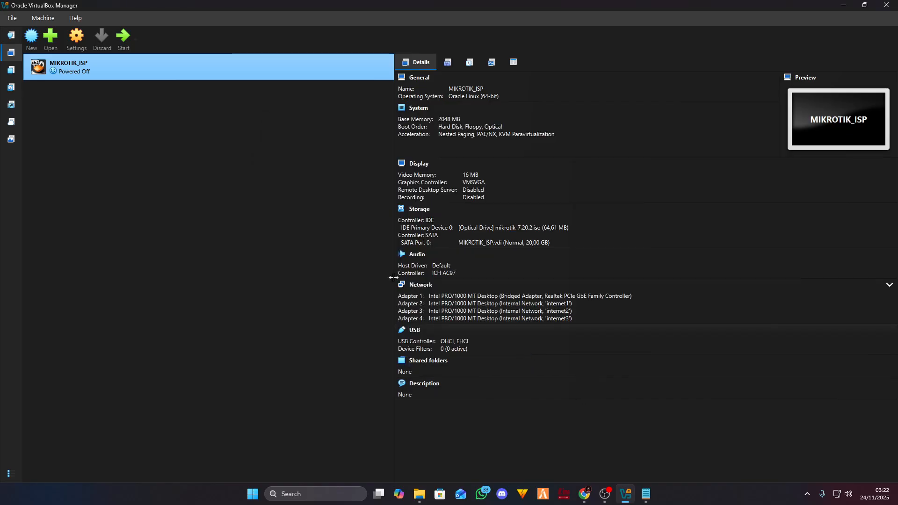
# - Boot MIKROTIK_ISP from disk and log in as admin with the empty default password
pyautogui.doubleClick(190, 65)
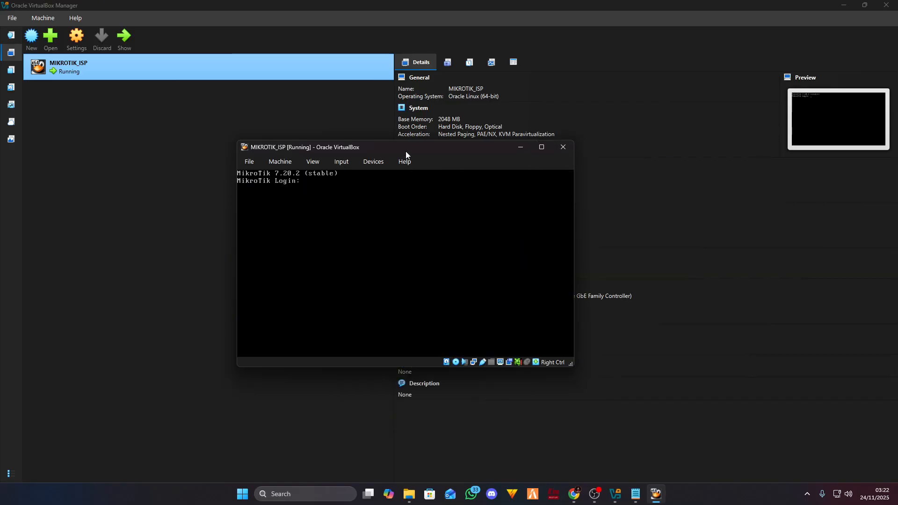
pyautogui.write('admin')
pyautogui.press('Return')
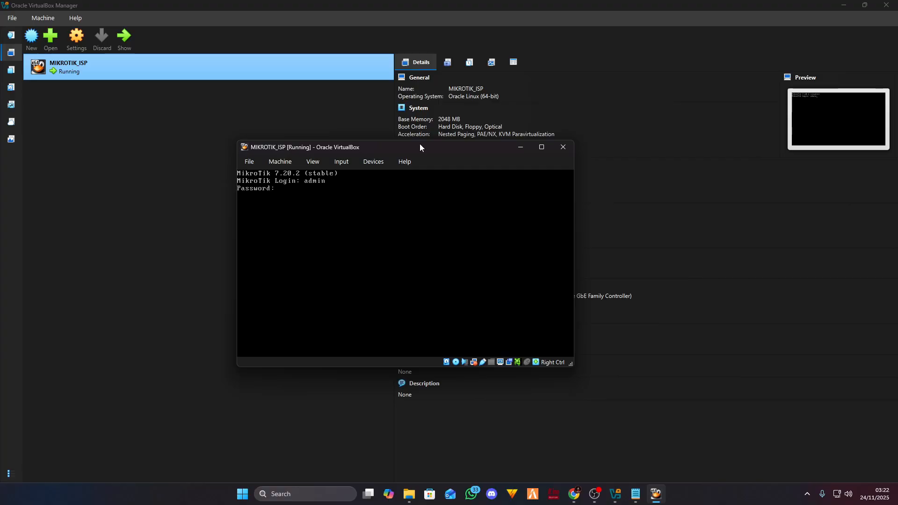
pyautogui.press('Return')
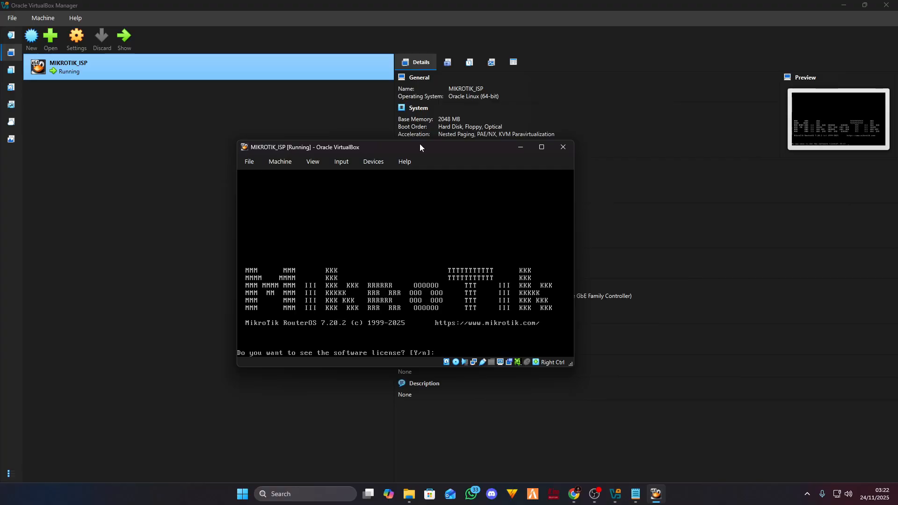
# - Decline the license, pass the software-key notice, and enter and repeat the new admin password
pyautogui.write('n')
pyautogui.press('Return')
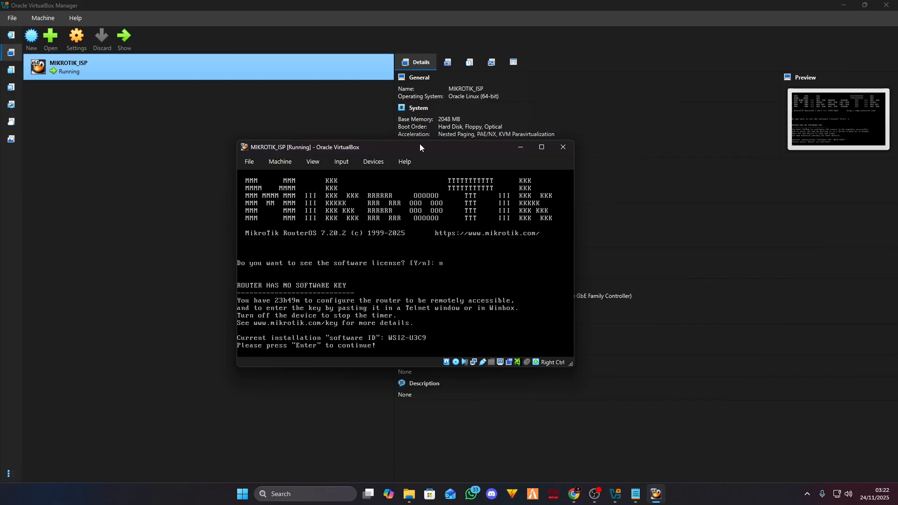
pyautogui.press('Return')
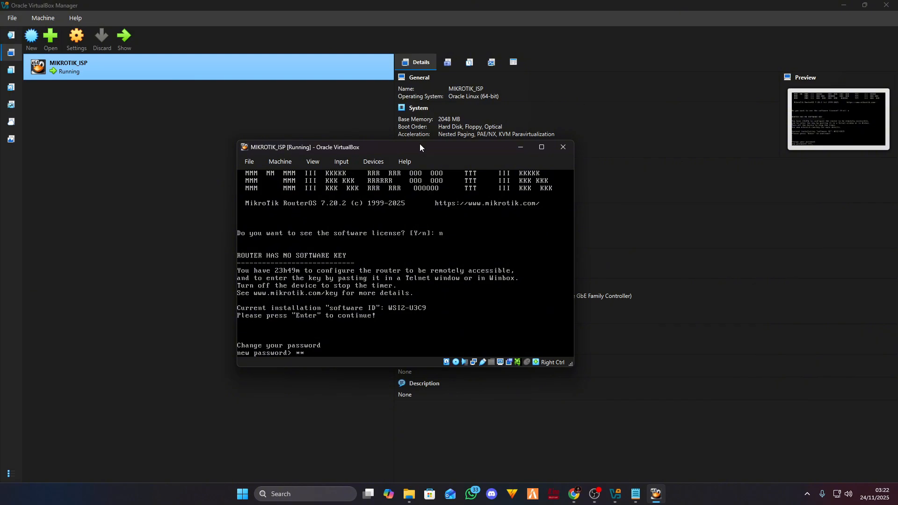
pyautogui.press('Return')
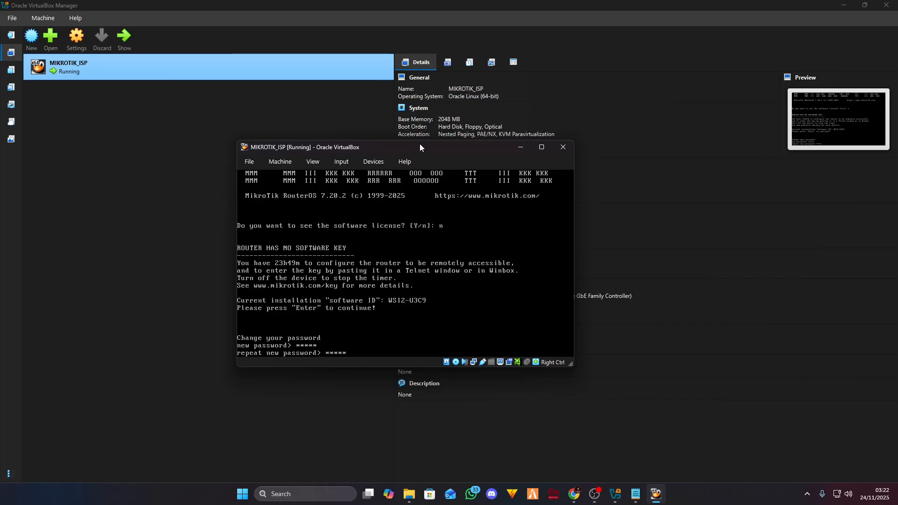
pyautogui.press('Return')
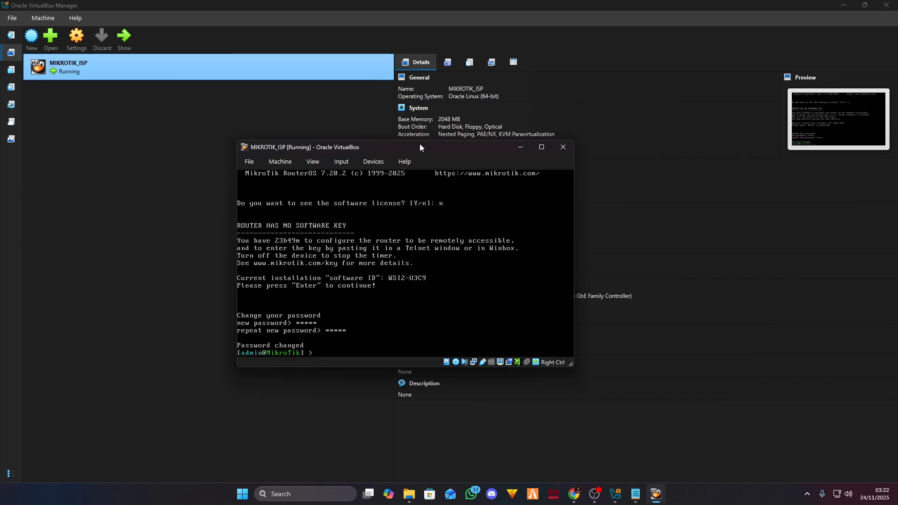
# - Run 'interface print' to list ether1–ether4 and lo on the MikroTik console
pyautogui.write('interface print')
pyautogui.press('Return')
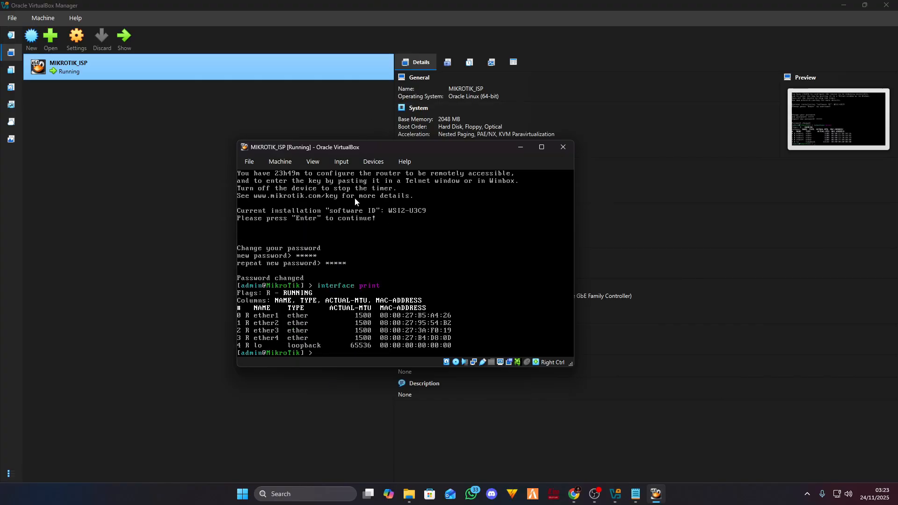
pyautogui.moveTo(405, 146); pyautogui.dragTo(511, 145)
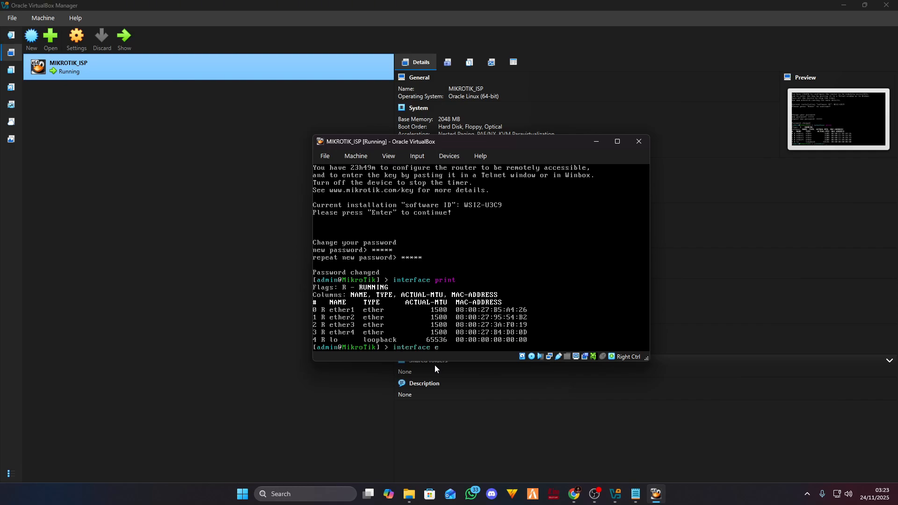
# - Build the 'interface edit value-name=name' command with Tab completion to list renamable interfaces
pyautogui.press('Tab')
pyautogui.press('Tab')
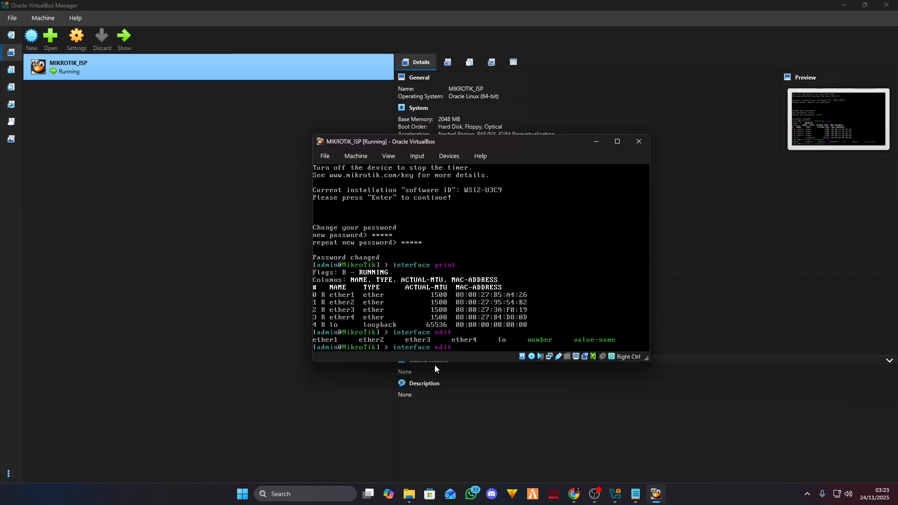
pyautogui.write('value-name')
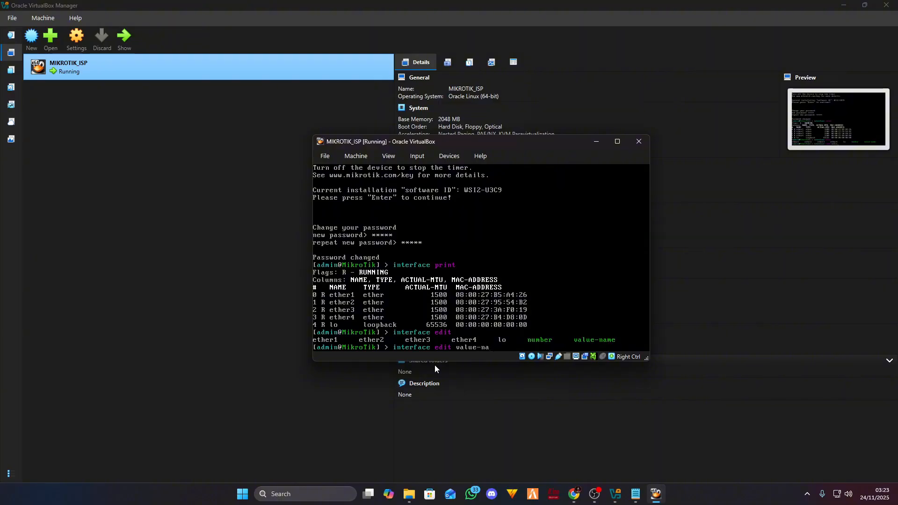
pyautogui.press('Tab')
pyautogui.press('Tab')
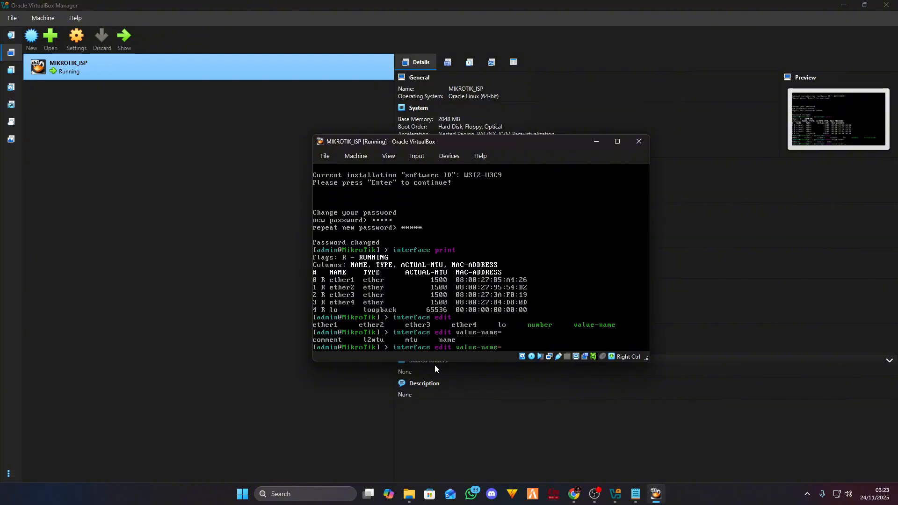
pyautogui.write('name')
pyautogui.press('Tab')
pyautogui.press('Tab')
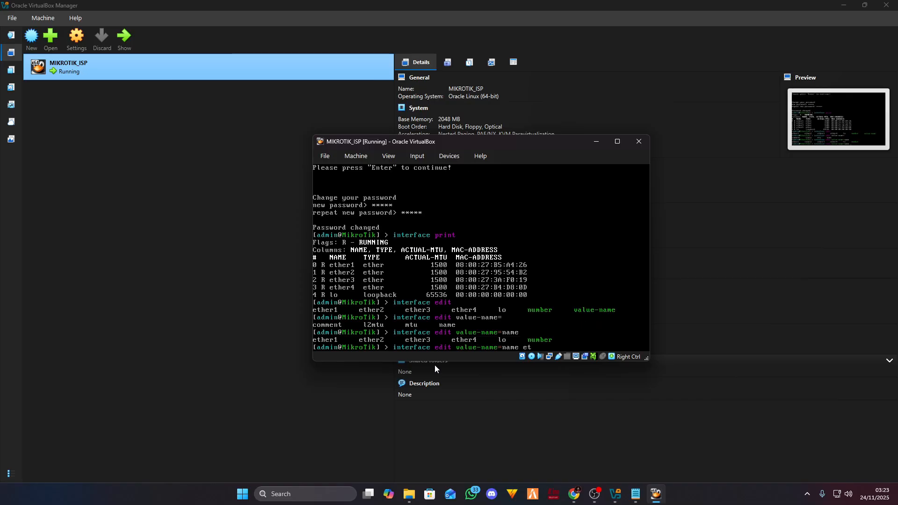
# - Rename ether1 to ISP in the editor, save with Ctrl+O, then reprint the interface list
pyautogui.write('ether1')
pyautogui.press('Return')
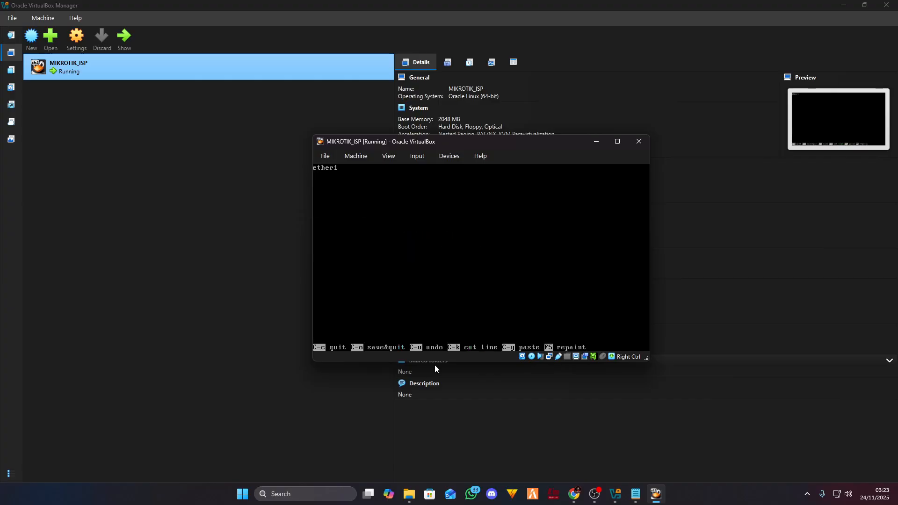
pyautogui.hotkey('ctrl', 'k')
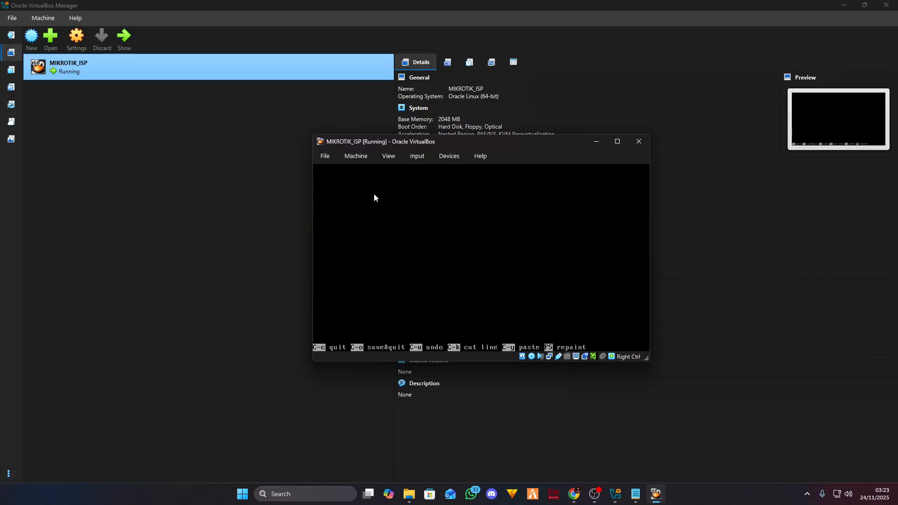
pyautogui.write('ISP')
pyautogui.hotkey('ctrl', 'o')
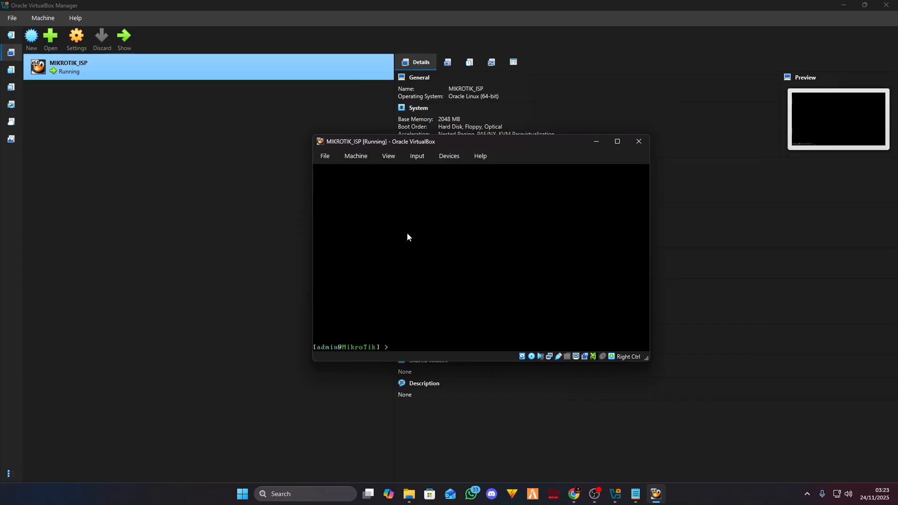
pyautogui.write('interface print')
pyautogui.press('Return')
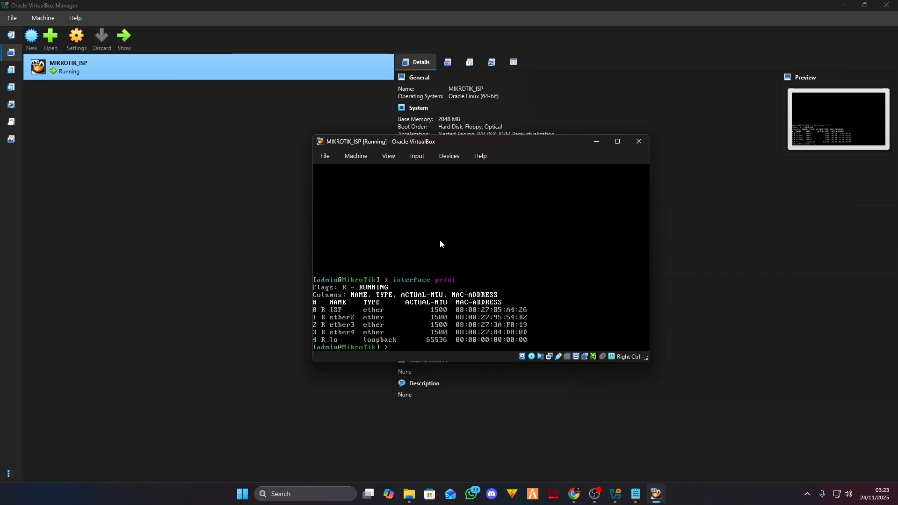
# - Open MIKROTIK_ISP's Network settings to inspect Adapter 1
pyautogui.moveTo(442, 142); pyautogui.dragTo(467, 129)
pyautogui.click(80, 40)
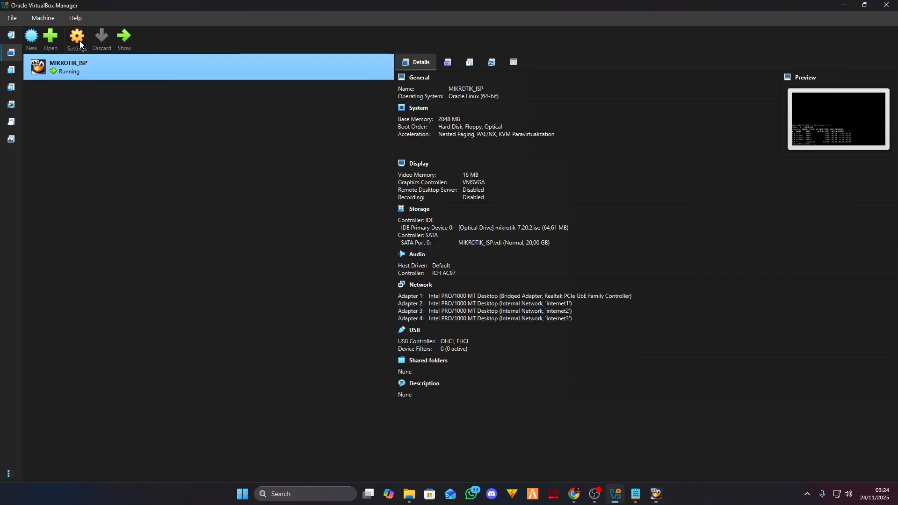
pyautogui.click(313, 261)
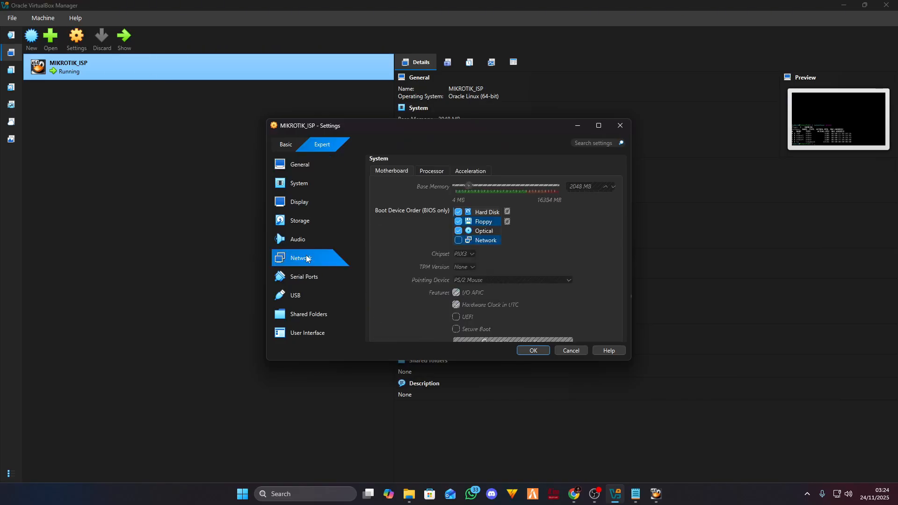
pyautogui.moveTo(477, 131); pyautogui.dragTo(376, 129)
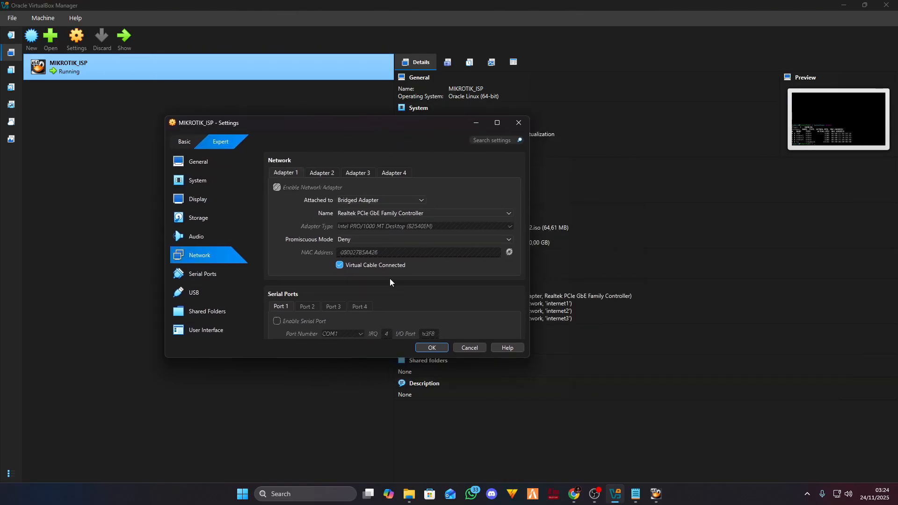
# - Minimize the Settings dialog and bring the MikroTik console window back to the front
pyautogui.moveTo(635, 499)
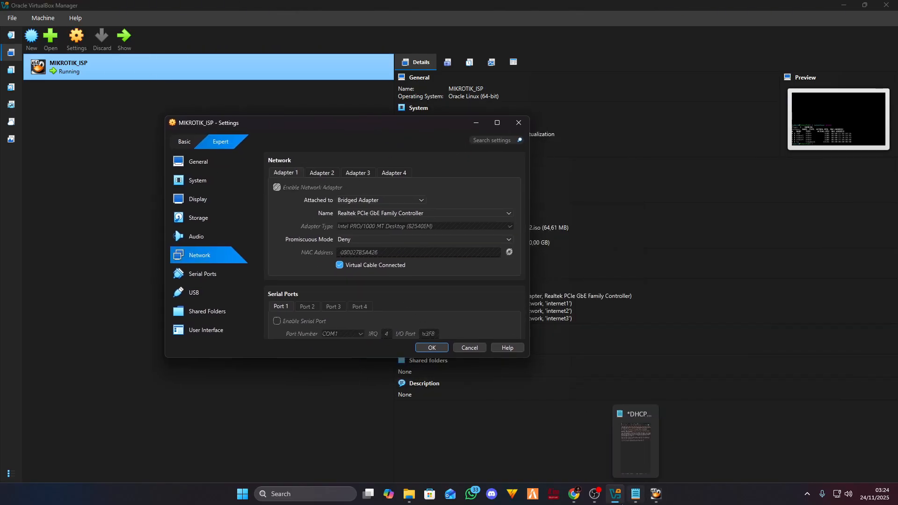
pyautogui.click(656, 497)
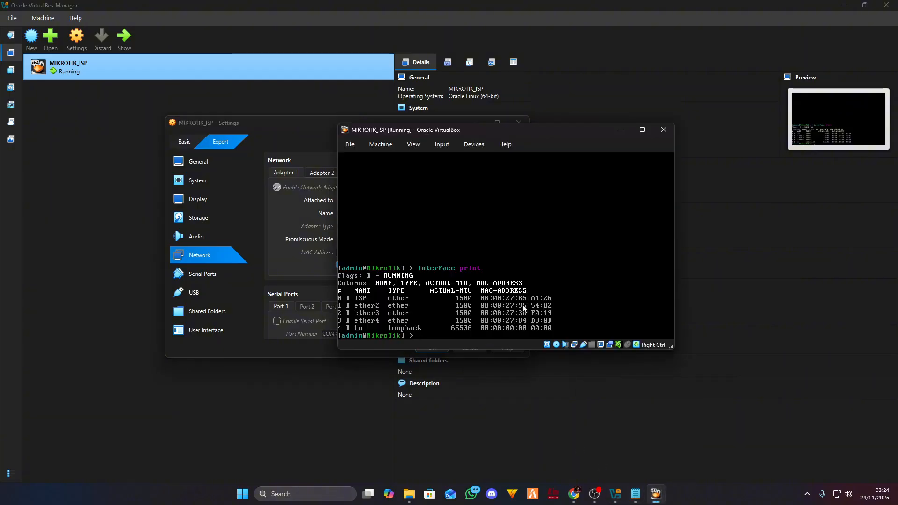
pyautogui.click(477, 118)
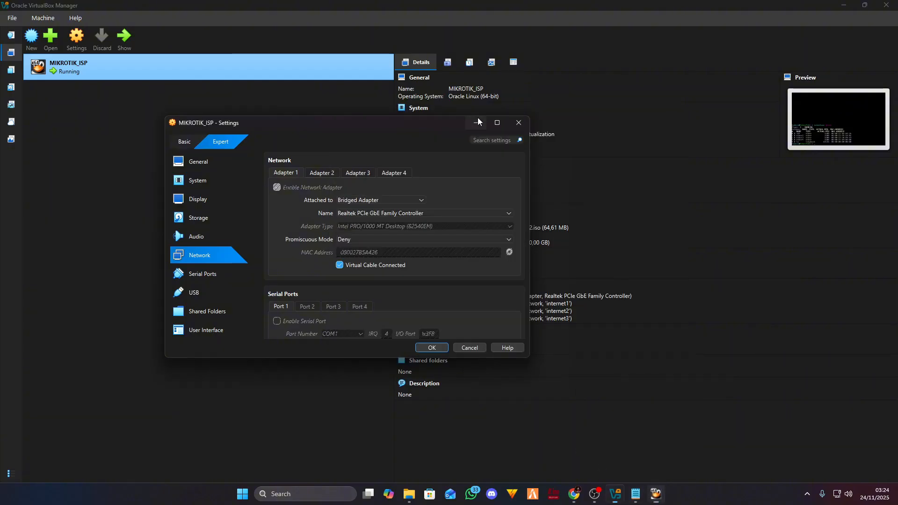
pyautogui.click(657, 492)
pyautogui.moveTo(569, 131); pyautogui.dragTo(665, 102)
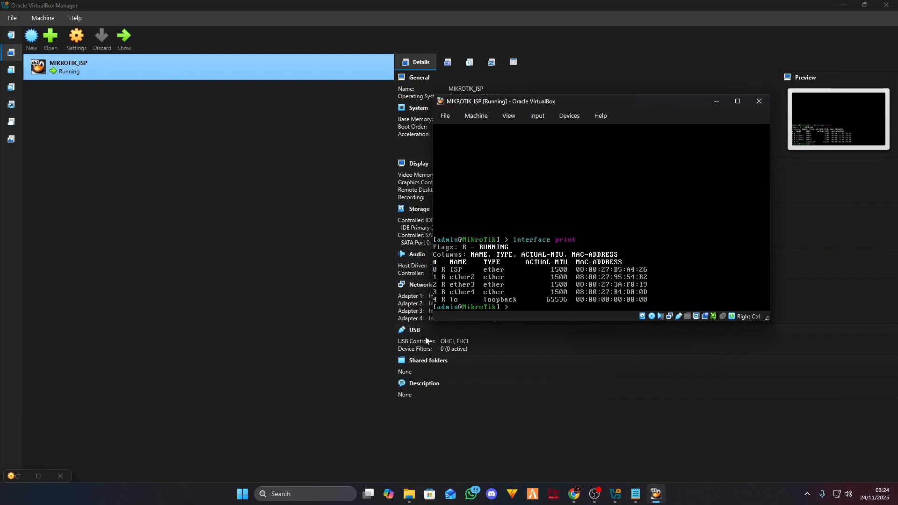
# - Search for winbox and launch winbox64.exe
pyautogui.click(302, 493)
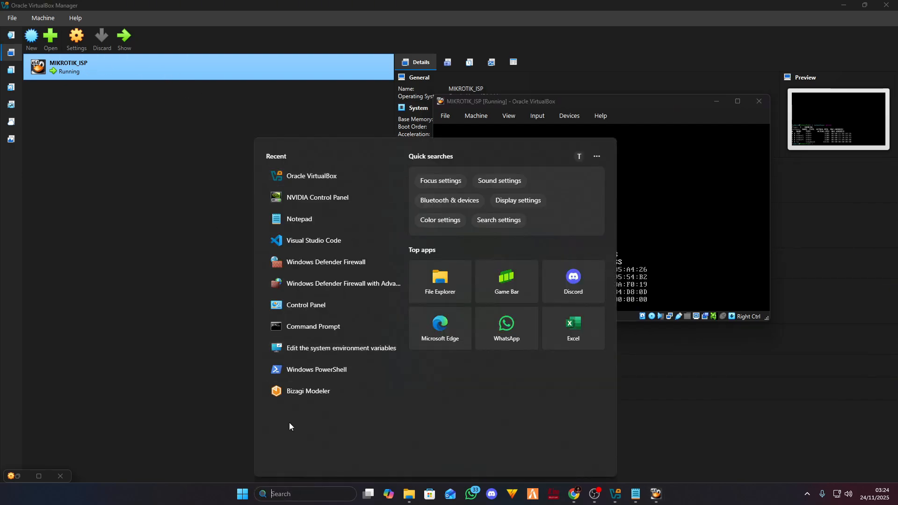
pyautogui.write('wui')
pyautogui.press('BackSpace')
pyautogui.press('BackSpace')
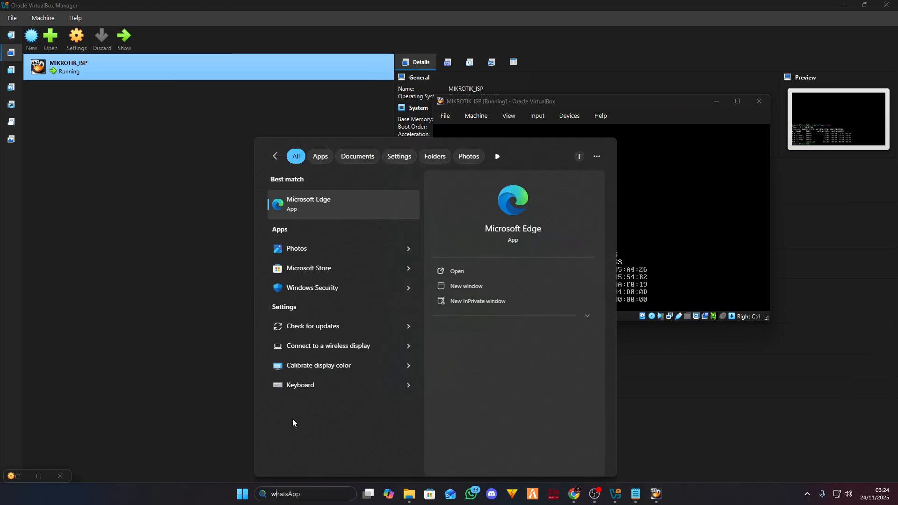
pyautogui.write('w')
pyautogui.press('BackSpace')
pyautogui.write('inbox64.exe')
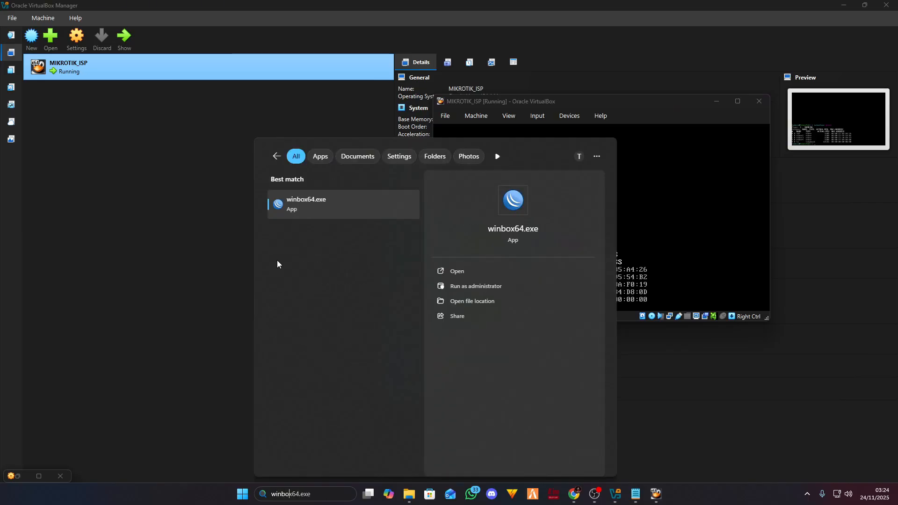
pyautogui.click(324, 197)
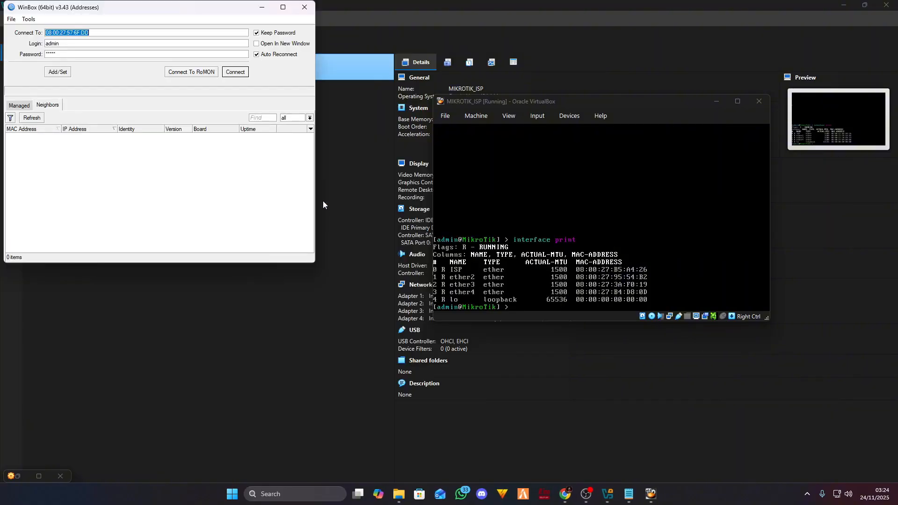
# - Select the 08:00:27:B5:A4:26 neighbor in WinBox and connect to it
pyautogui.click(138, 206)
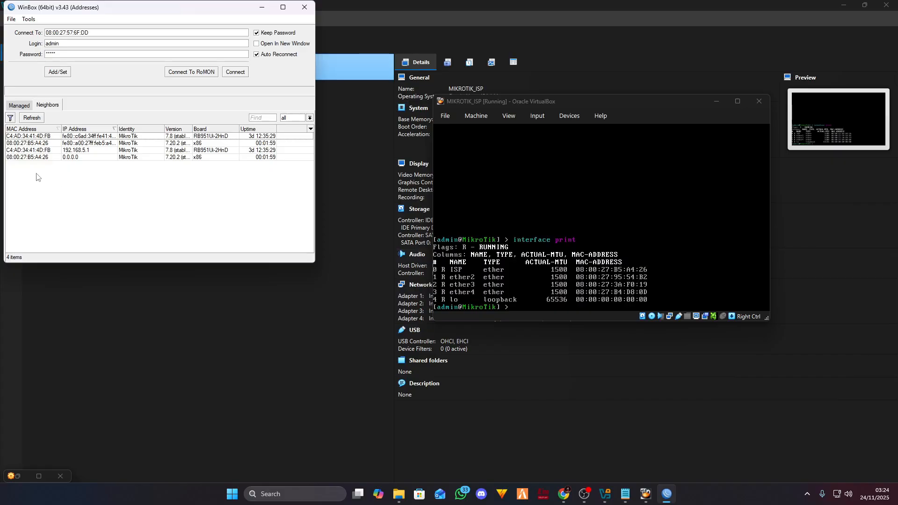
pyautogui.click(45, 159)
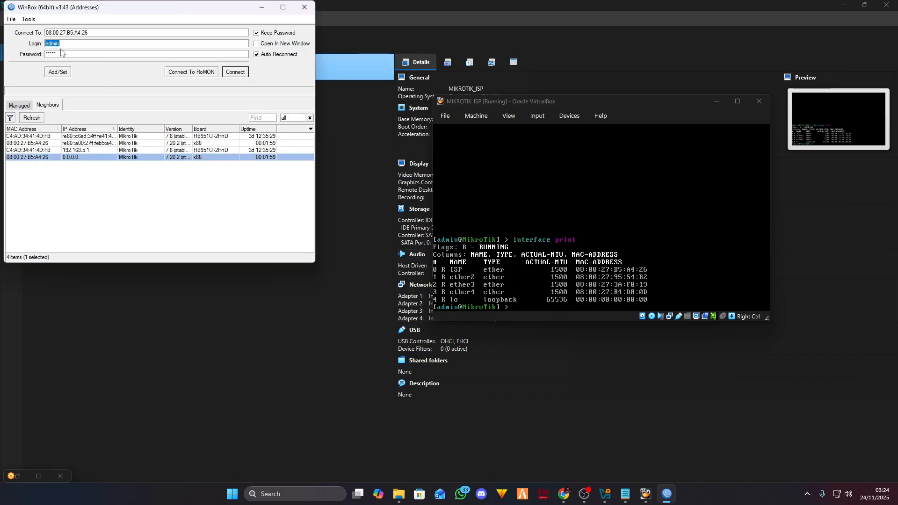
pyautogui.click(55, 189)
pyautogui.click(38, 158)
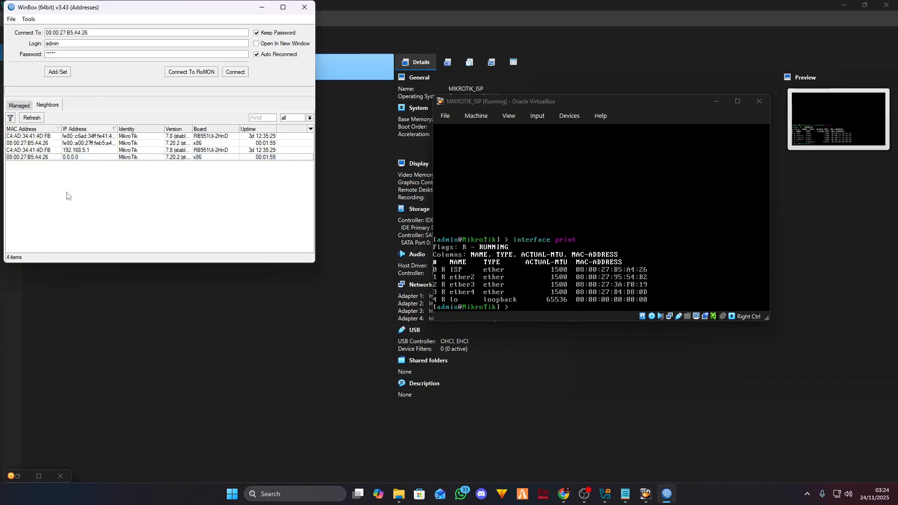
pyautogui.click(66, 194)
pyautogui.click(42, 159)
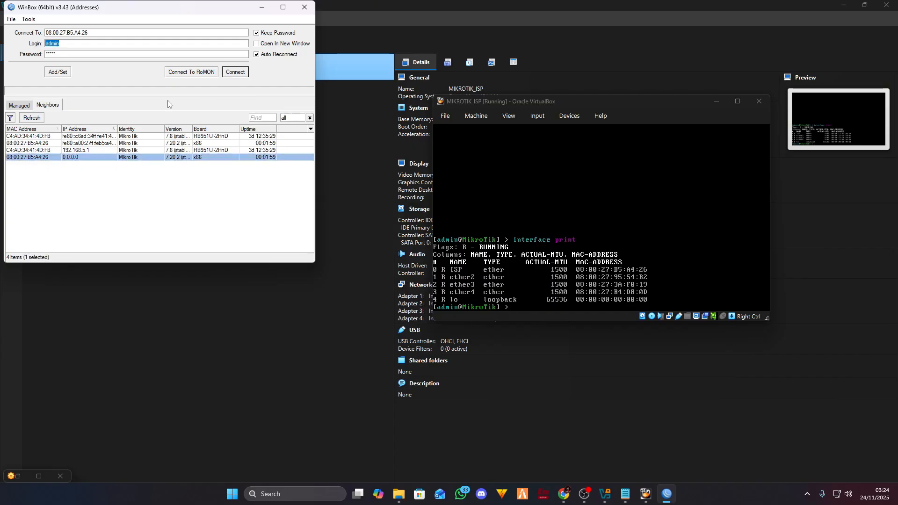
pyautogui.click(236, 74)
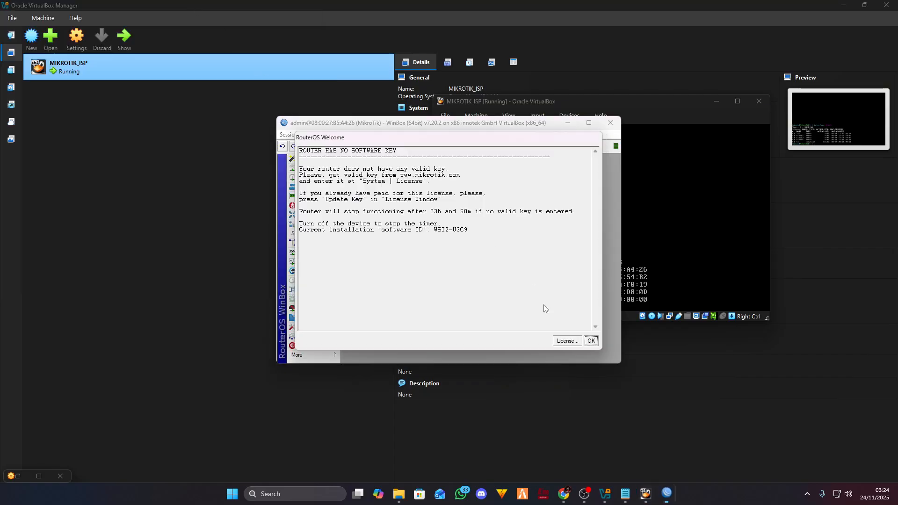
# - Dismiss the welcome notice, maximize WinBox, and rename ether2 to ISP_TO_ROUTER1
pyautogui.click(591, 341)
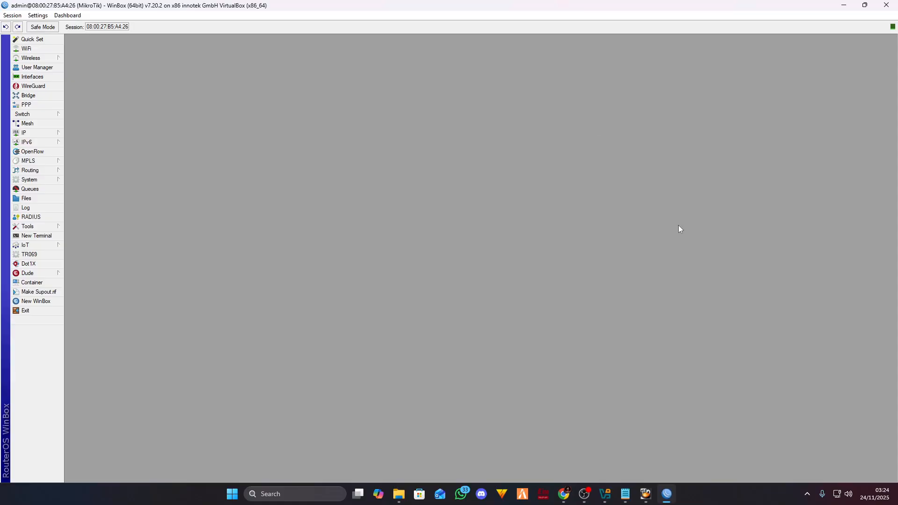
pyautogui.click(588, 122)
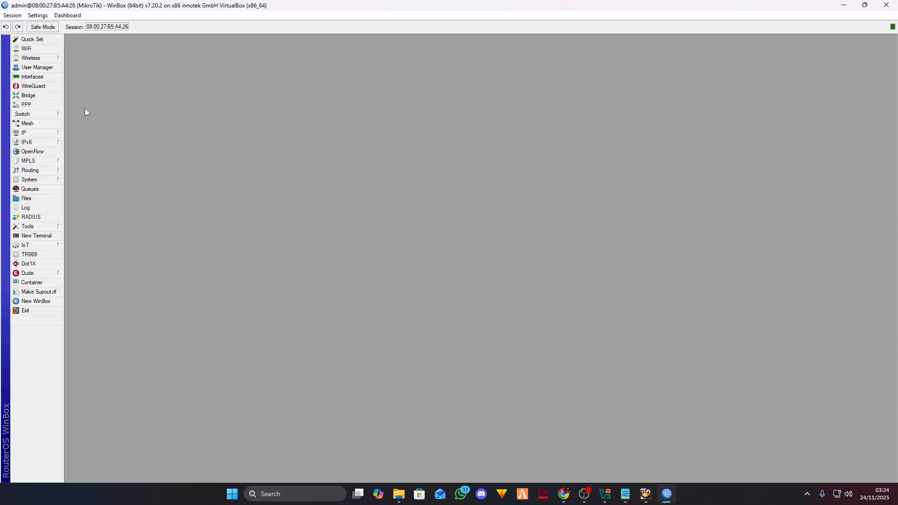
pyautogui.click(37, 77)
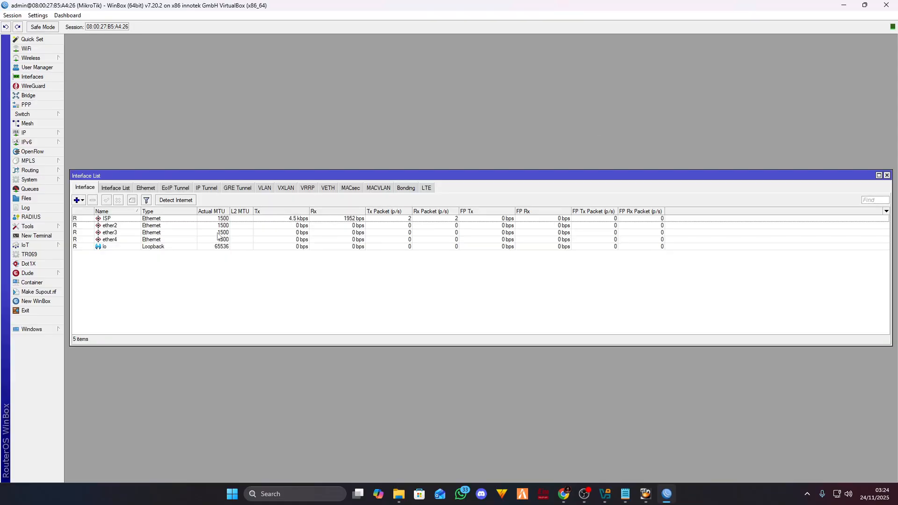
pyautogui.doubleClick(130, 226)
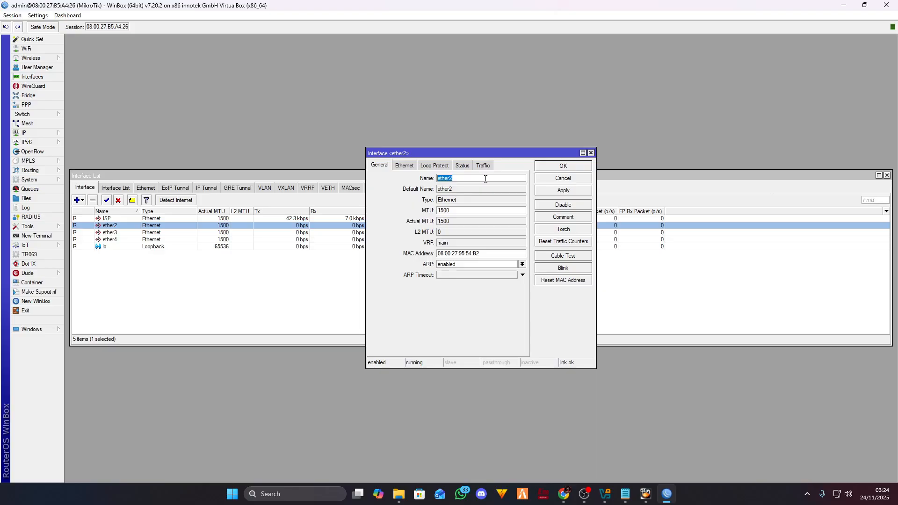
pyautogui.write('ISP_TO_ROUTER1')
pyautogui.doubleClick(486, 179)
pyautogui.hotkey('ctrl', 'c')
pyautogui.click(571, 192)
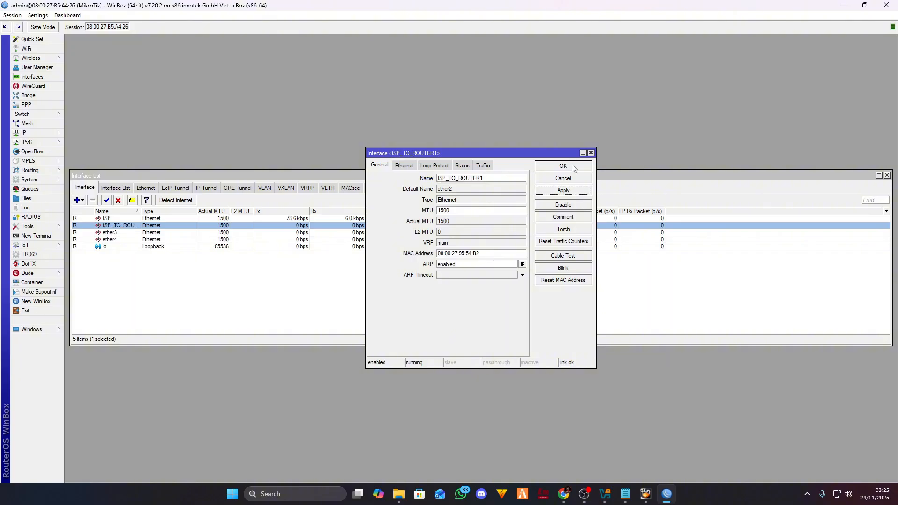
pyautogui.click(573, 168)
# - Rename ether3 to ISP_TO_ROUTER2
pyautogui.doubleClick(138, 233)
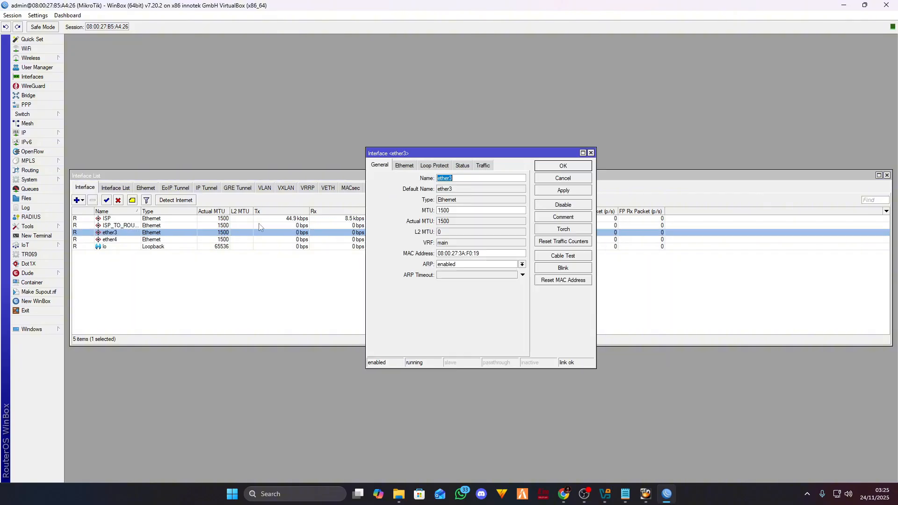
pyautogui.click(498, 180)
pyautogui.hotkey('ctrl', 'v')
pyautogui.doubleClick(498, 180)
pyautogui.write('v')
pyautogui.press('BackSpace')
pyautogui.hotkey('ctrl', 'v')
pyautogui.click(563, 190)
pyautogui.click(566, 168)
# - Rename ether4 to ISP_TO_ROUTER3
pyautogui.click(131, 243)
pyautogui.doubleClick(132, 243)
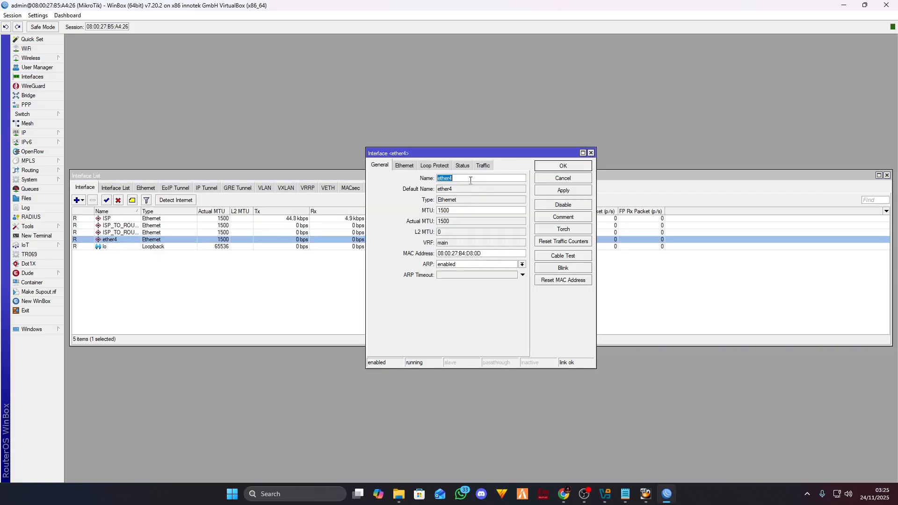
pyautogui.doubleClick(474, 179)
pyautogui.hotkey('ctrl', 'v')
pyautogui.click(563, 191)
pyautogui.click(570, 168)
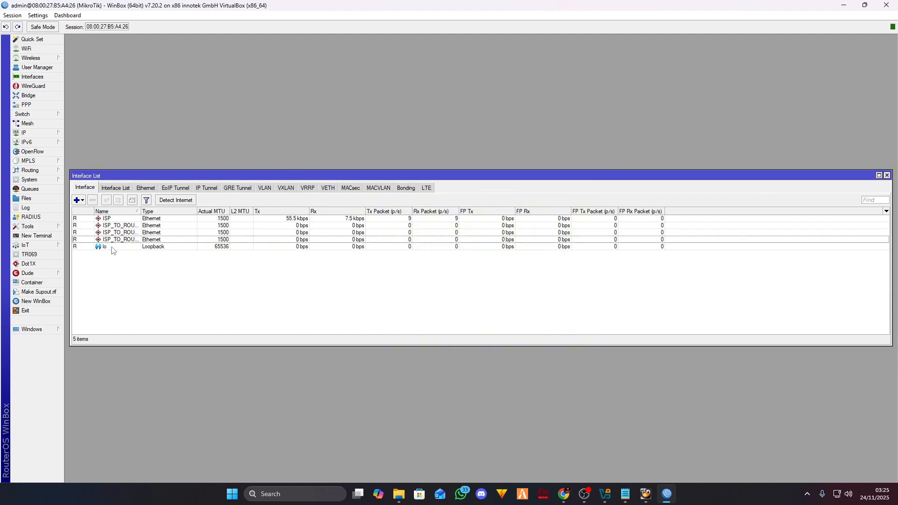
# - Open the Bridge window, check the training PDF, and try adding ISP_TO_ROUTER1 as a port, then cancel
pyautogui.click(28, 95)
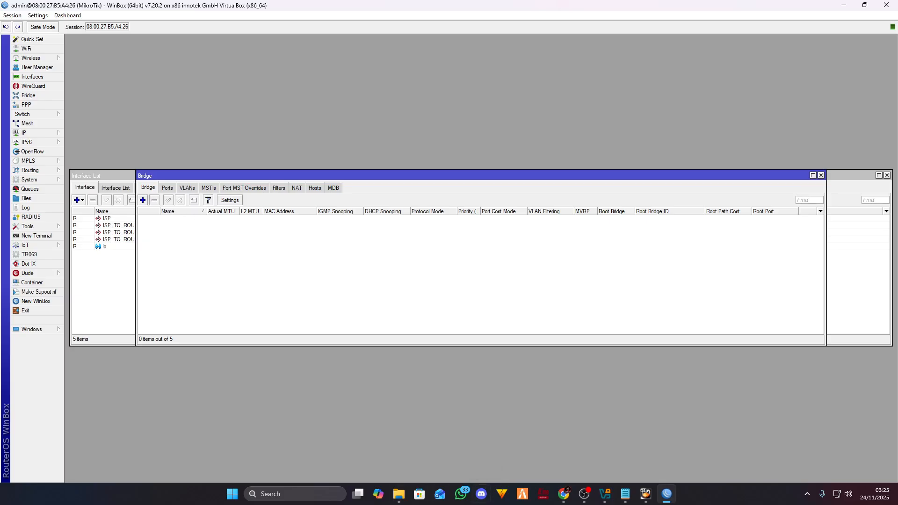
pyautogui.click(563, 494)
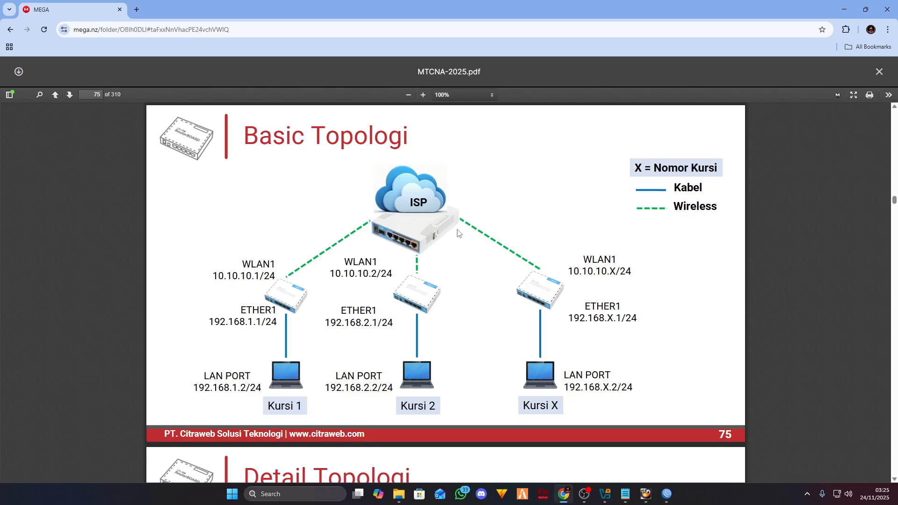
pyautogui.click(667, 499)
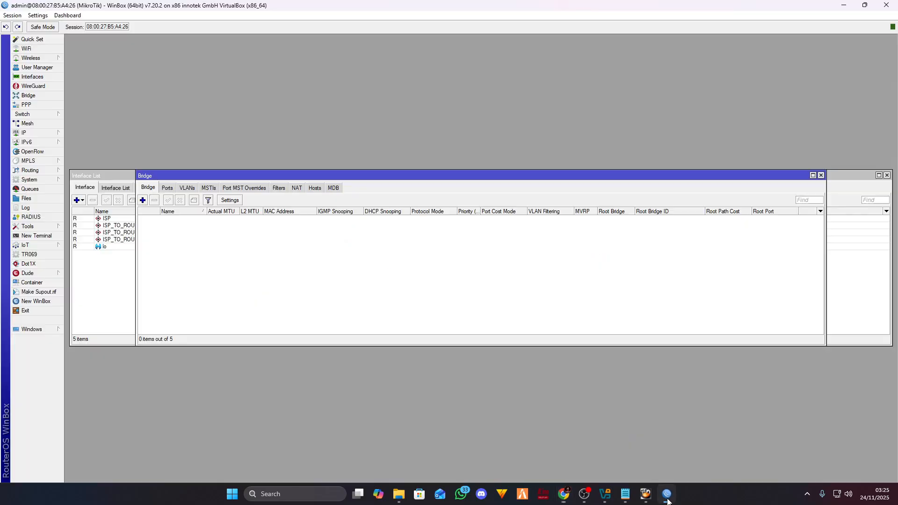
pyautogui.click(167, 188)
pyautogui.click(143, 200)
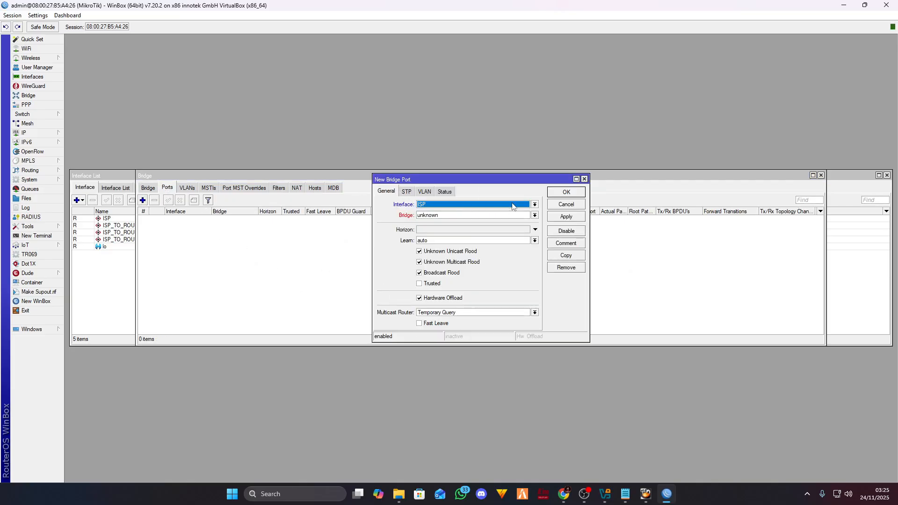
pyautogui.click(534, 204)
pyautogui.click(484, 218)
pyautogui.click(584, 179)
# - Create a new bridge named bridge-ISPtoROUTER on the Bridge tab
pyautogui.click(148, 188)
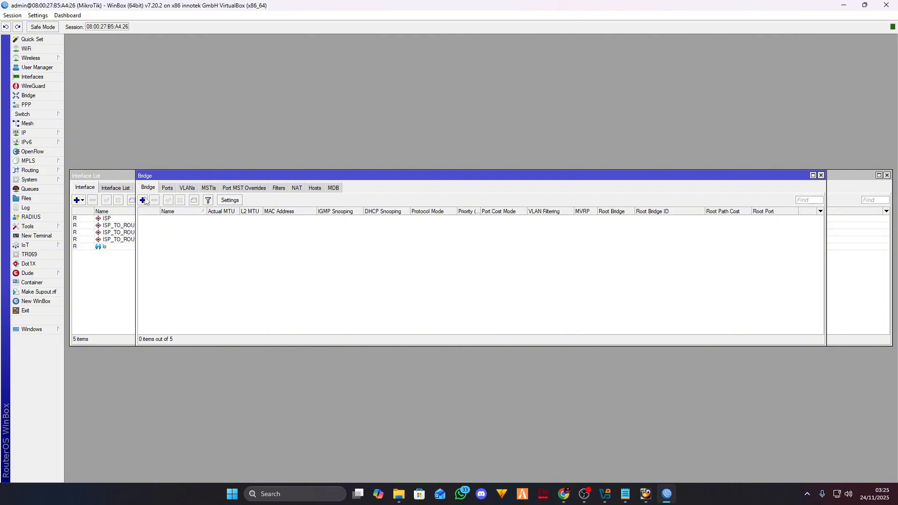
pyautogui.click(143, 200)
pyautogui.click(460, 178)
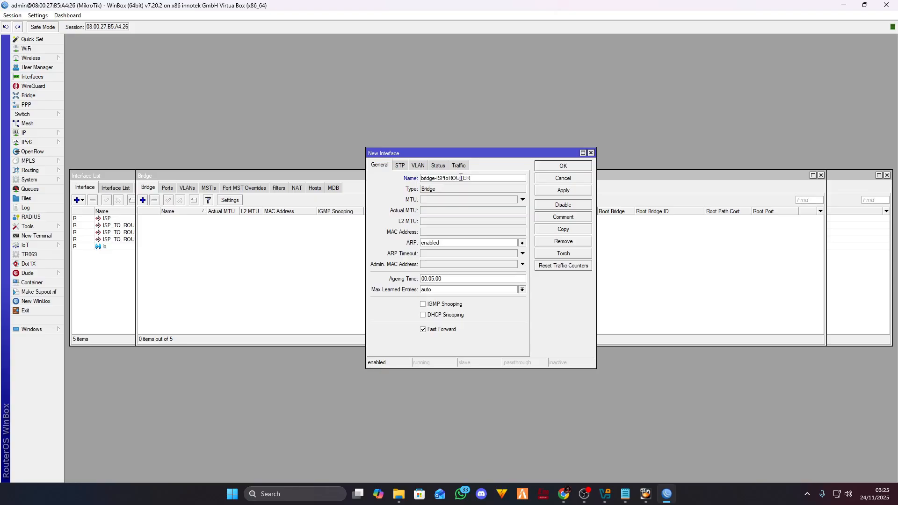
pyautogui.click(563, 190)
pyautogui.click(563, 166)
# - Add ISP_TO_ROUTER1 as a bridge port
pyautogui.click(167, 188)
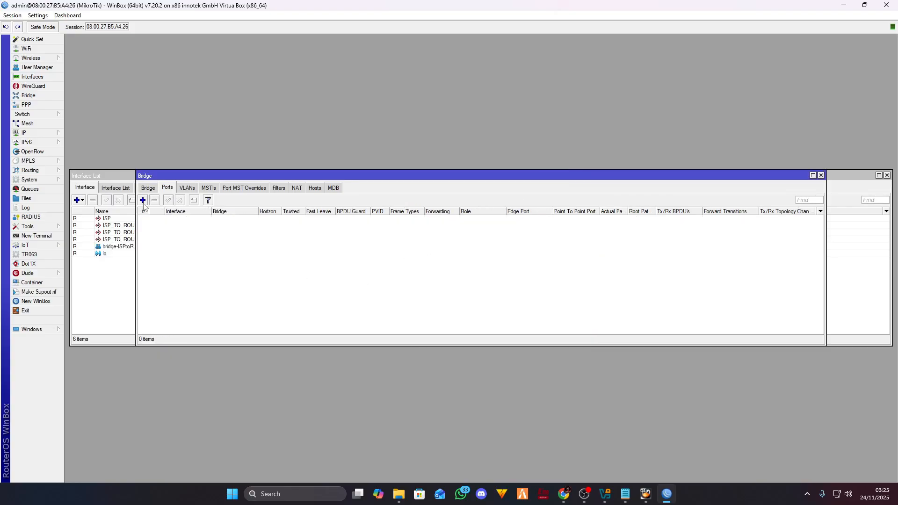
pyautogui.click(142, 200)
pyautogui.click(534, 204)
pyautogui.click(504, 217)
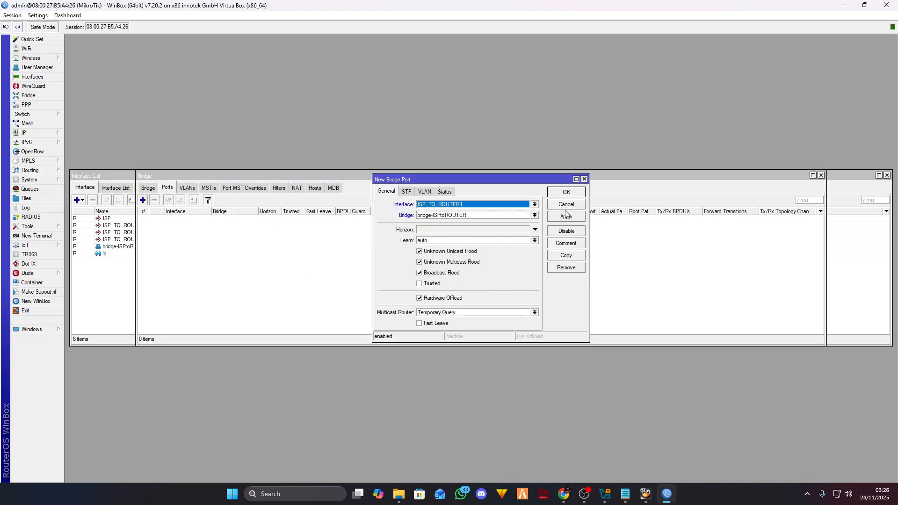
pyautogui.click(566, 216)
pyautogui.click(566, 193)
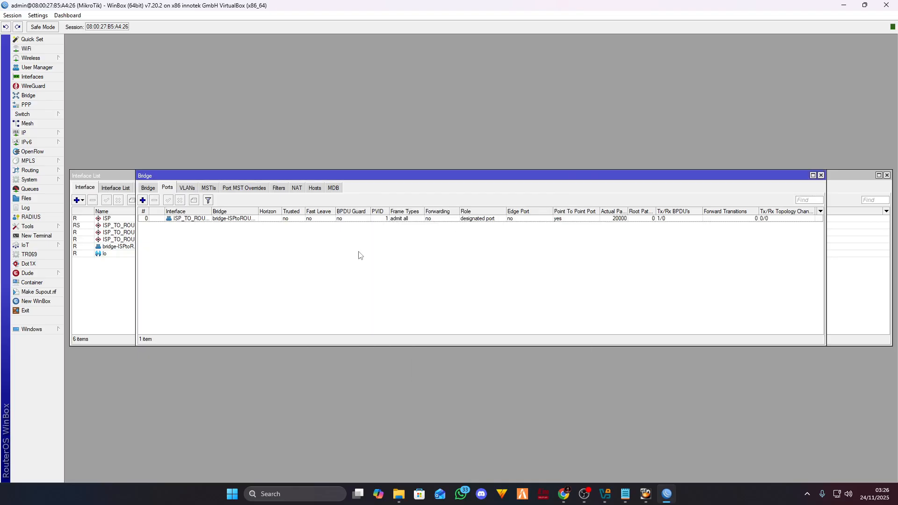
# - Add ISP_TO_ROUTER2 as a port of bridge-ISPtoROUTER
pyautogui.click(142, 200)
pyautogui.click(534, 215)
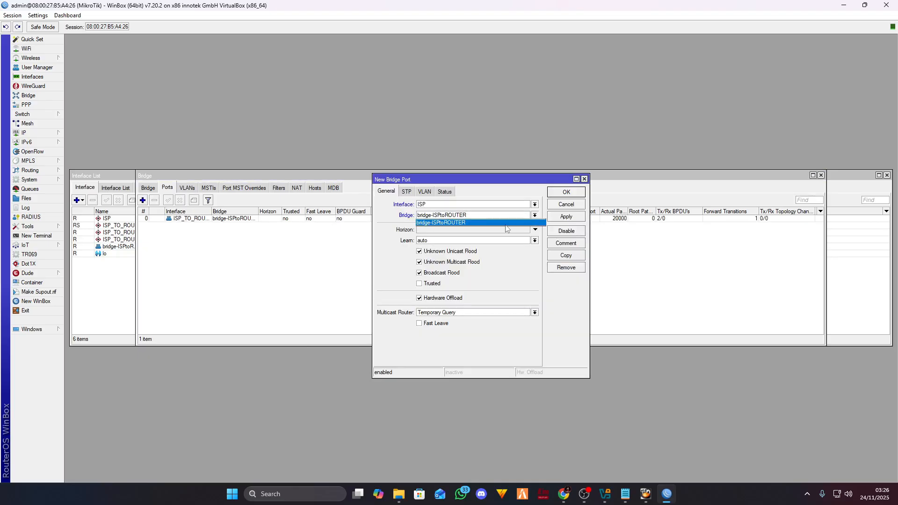
pyautogui.click(505, 223)
pyautogui.click(534, 204)
pyautogui.click(496, 224)
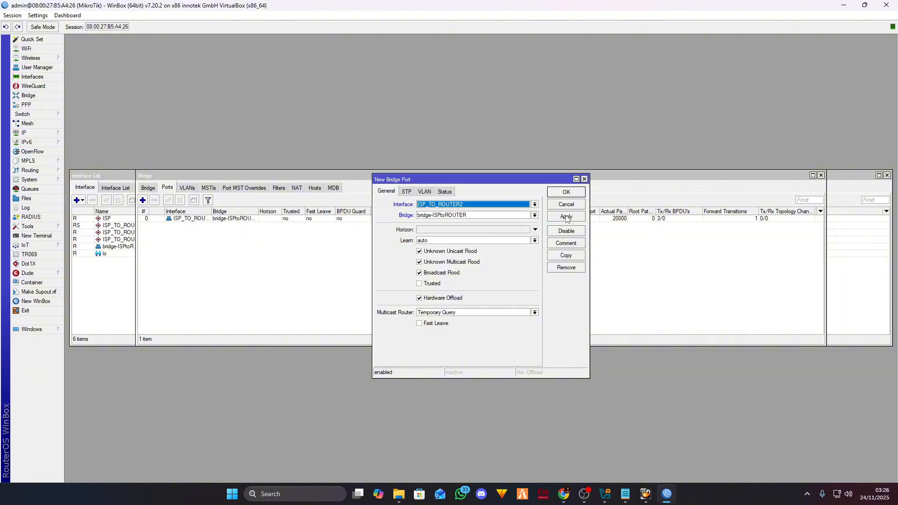
pyautogui.click(565, 216)
pyautogui.click(566, 192)
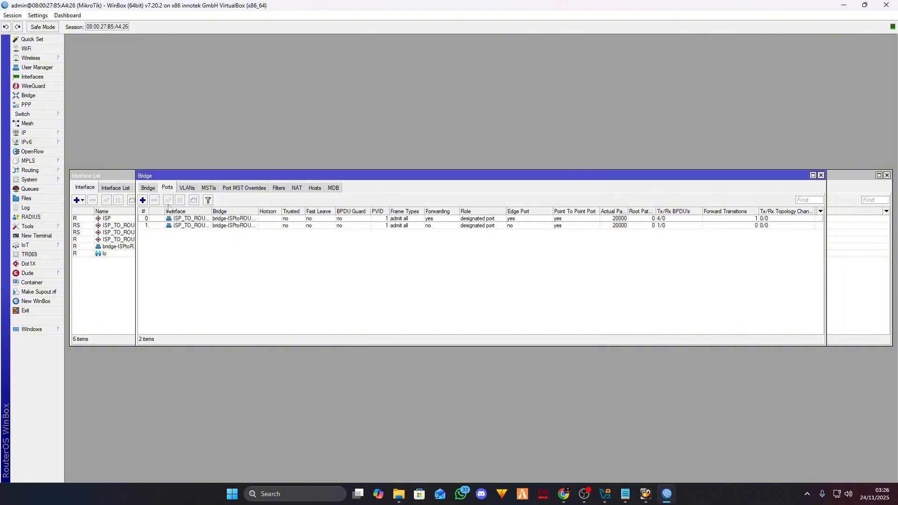
# - Add ISP_TO_ROUTER3 as a bridge port and check its port settings
pyautogui.click(143, 201)
pyautogui.click(491, 205)
pyautogui.click(488, 229)
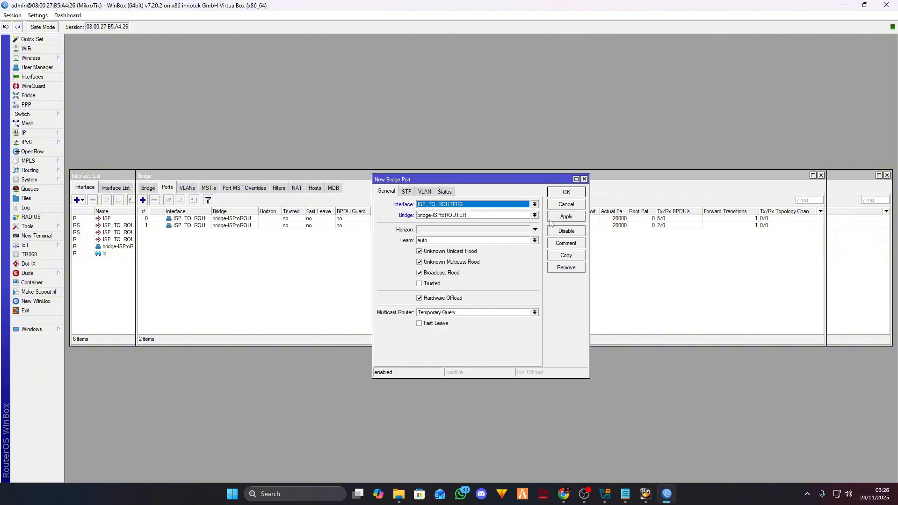
pyautogui.click(573, 216)
pyautogui.click(566, 193)
pyautogui.doubleClick(194, 233)
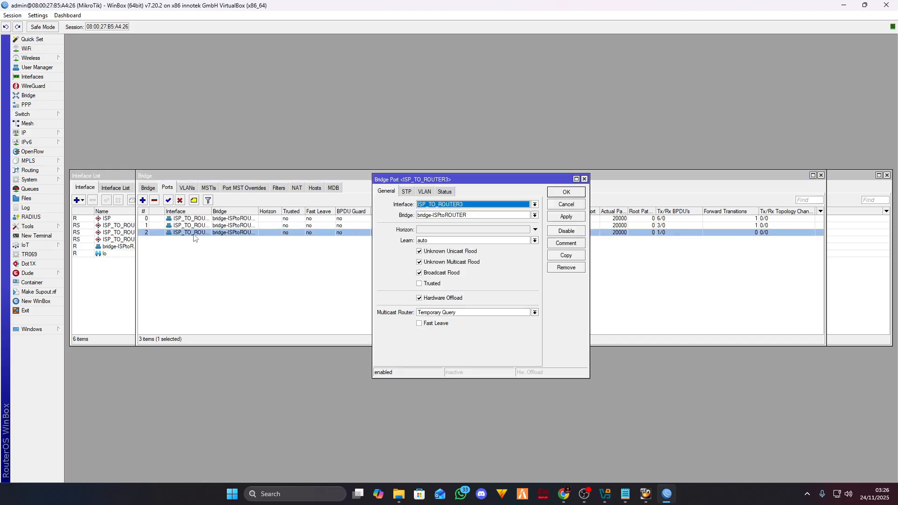
pyautogui.click(584, 180)
pyautogui.click(482, 250)
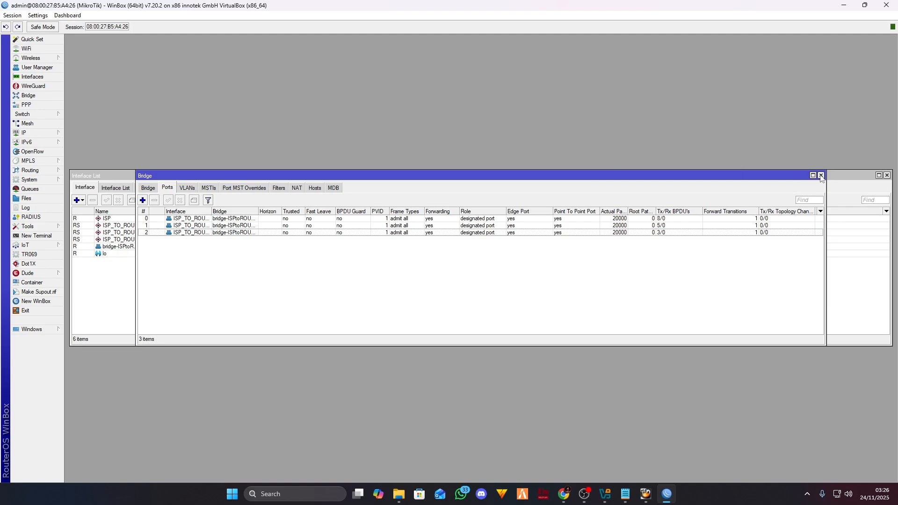
pyautogui.click(147, 189)
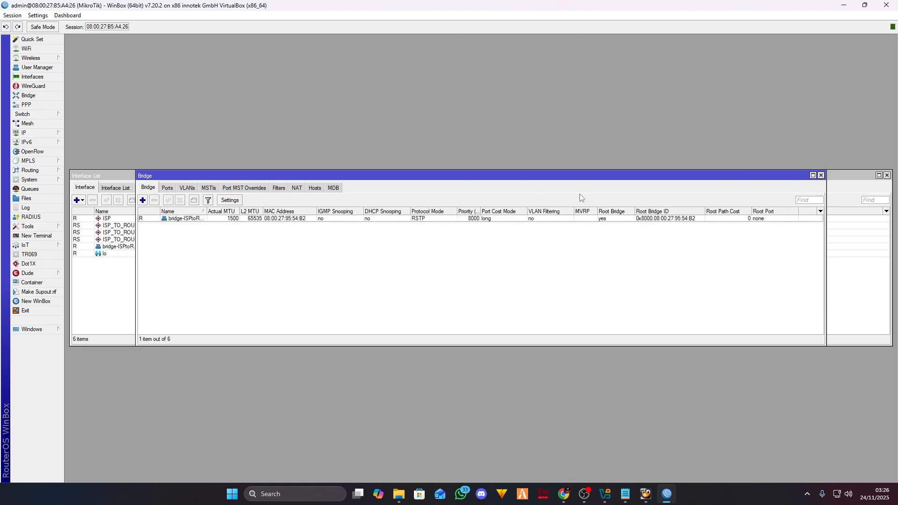
# - Close the Bridge window, leaving ISP_TO_ROUTER1–3 shown as bridge slave ports in the interface list
pyautogui.click(820, 175)
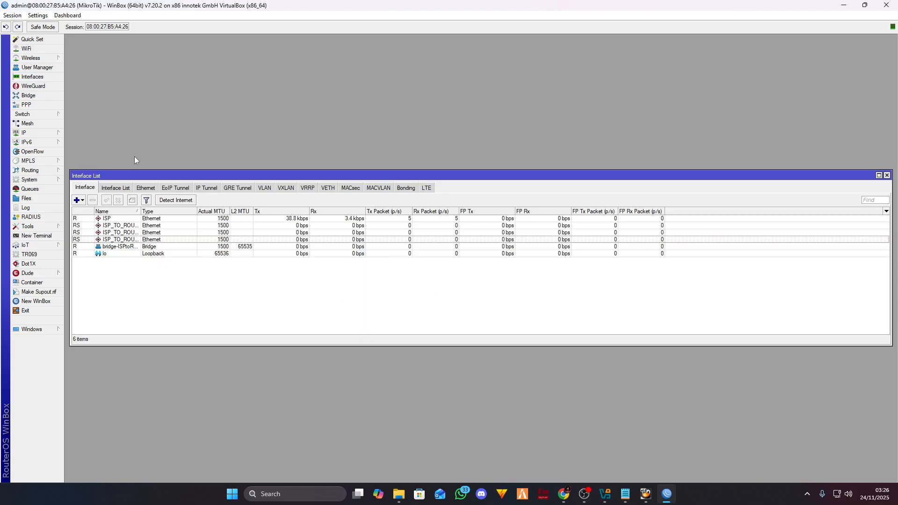
# - Bring Chrome's MTCNA-2025.pdf forward and scroll to page 76, the Detail Topologi slide
pyautogui.click(564, 494)
pyautogui.scroll(-3, 418, 231)
pyautogui.scroll(-2, 417, 231)
pyautogui.scroll(6, 485, 221)
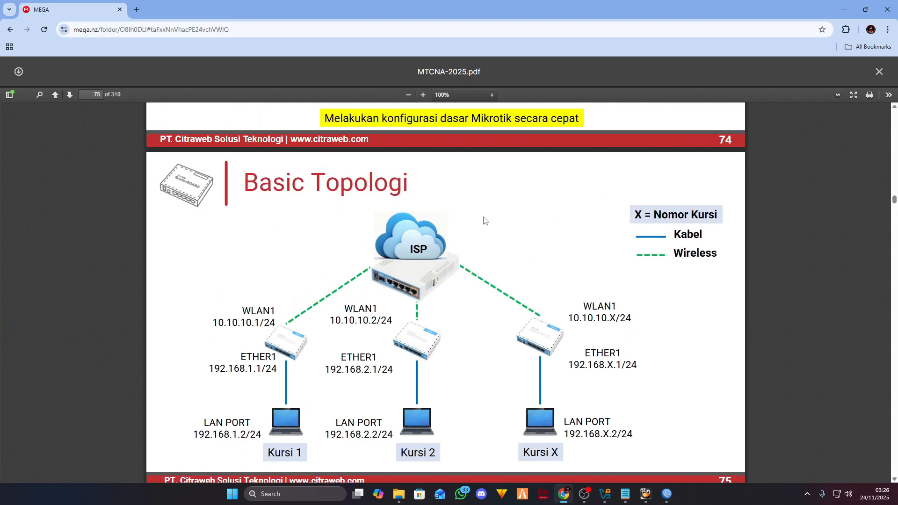
pyautogui.scroll(-7, 485, 220)
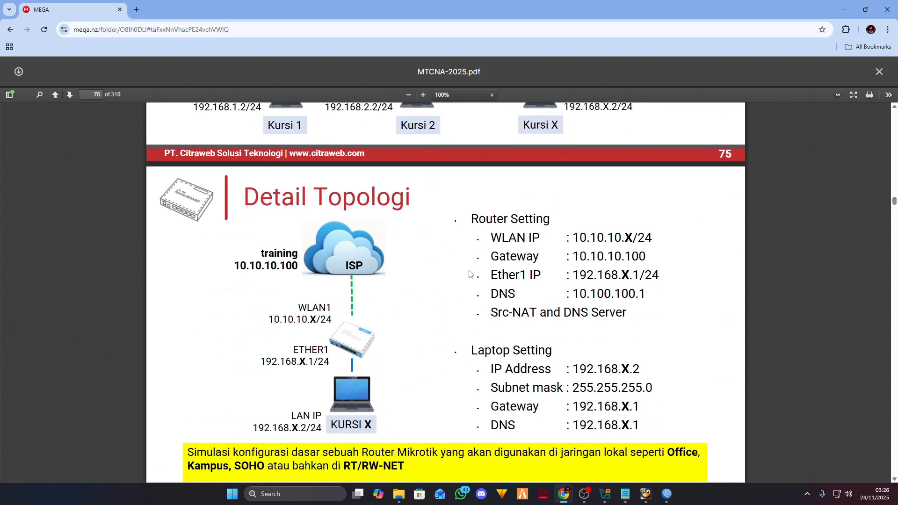
pyautogui.scroll(-1, 391, 246)
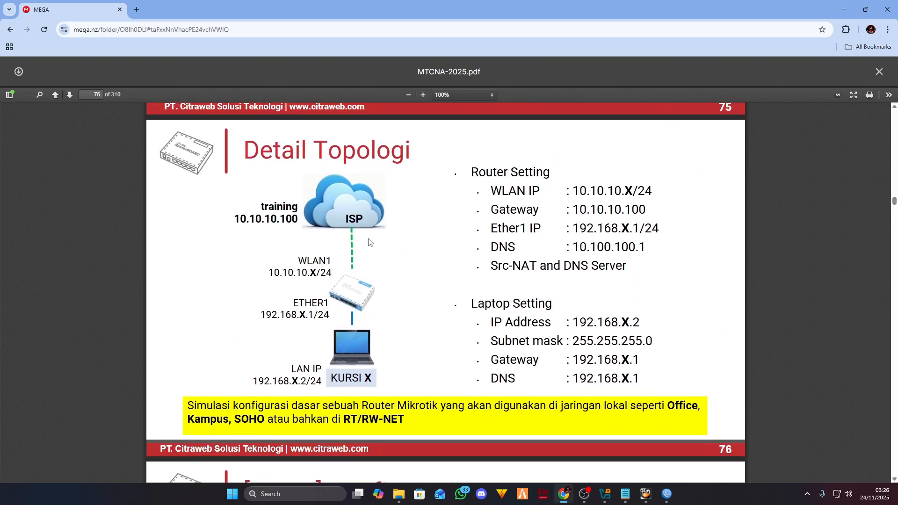
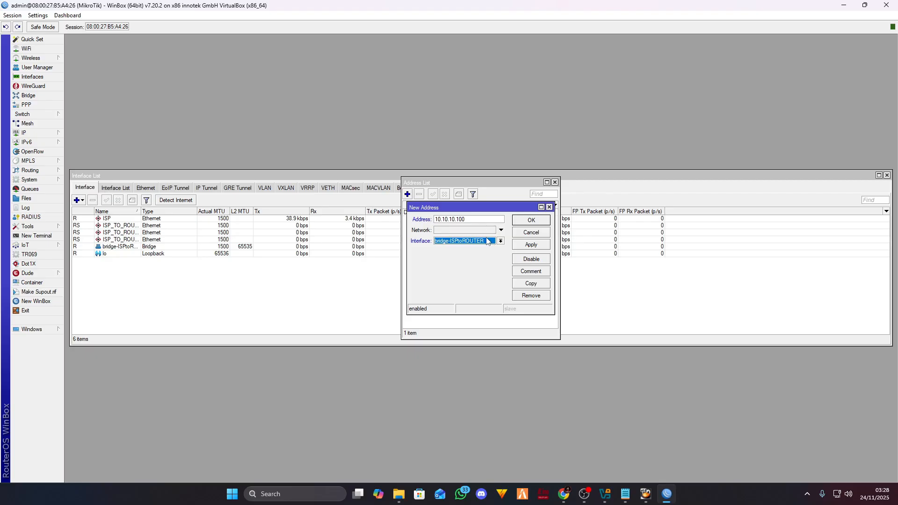
# - Add 10.10.10.100 on interface bridge-ISPtoROUTER, apply it and save
pyautogui.click(488, 242)
pyautogui.click(495, 240)
pyautogui.click(494, 240)
pyautogui.click(495, 240)
pyautogui.click(542, 246)
pyautogui.click(538, 220)
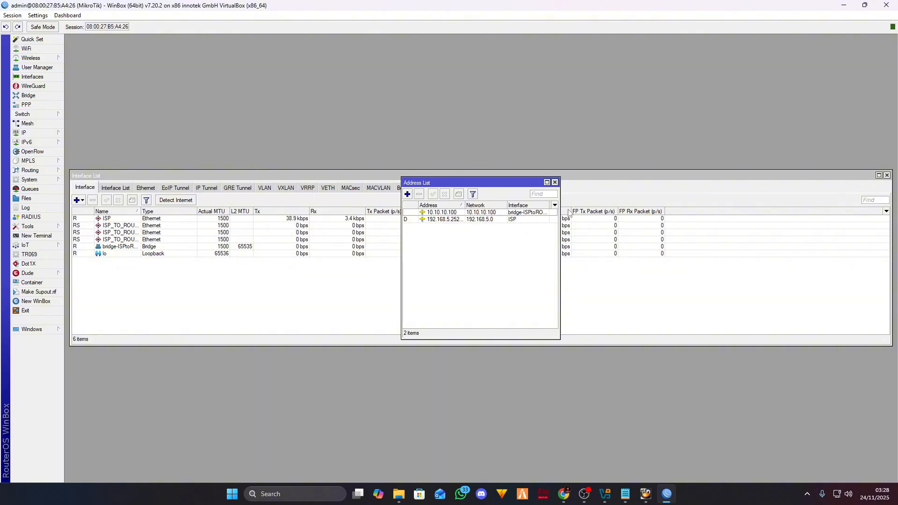
# - Scroll through the Detail Topologi router settings in the MTCNA-2025 PDF
pyautogui.click(570, 501)
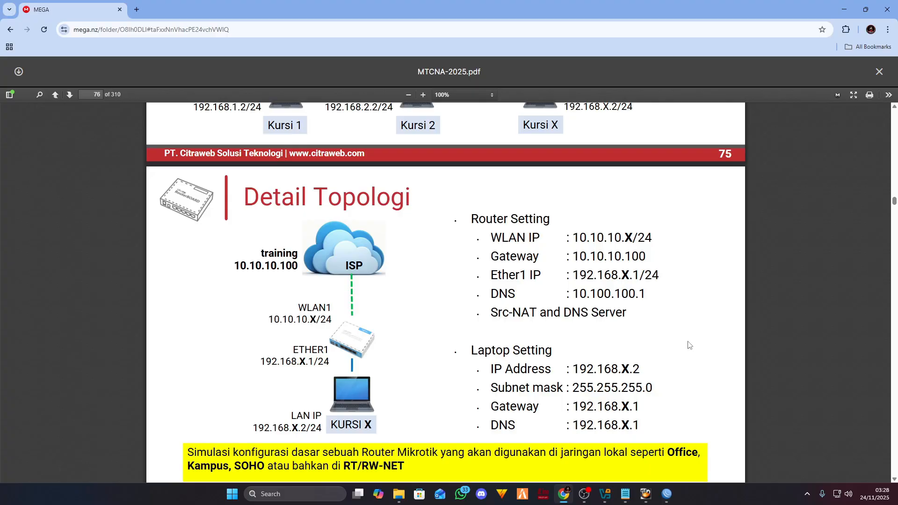
pyautogui.scroll(-2, 680, 329)
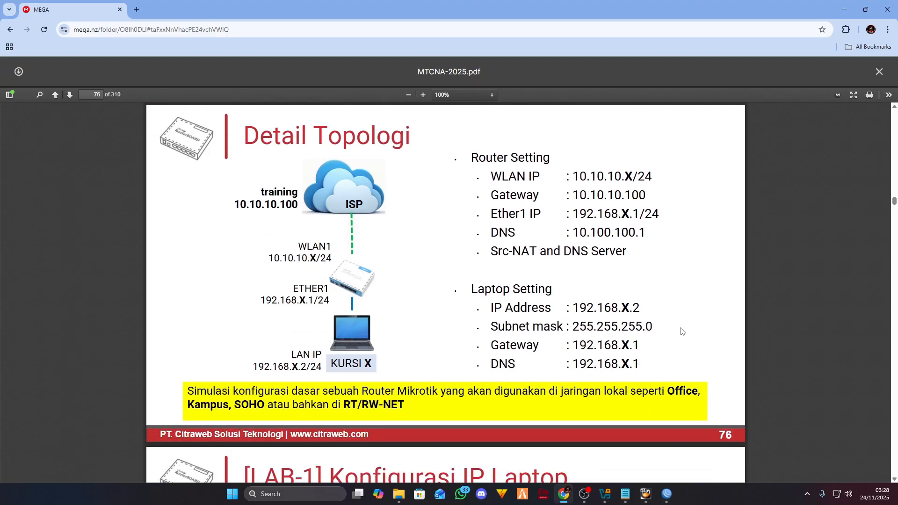
pyautogui.scroll(2, 681, 328)
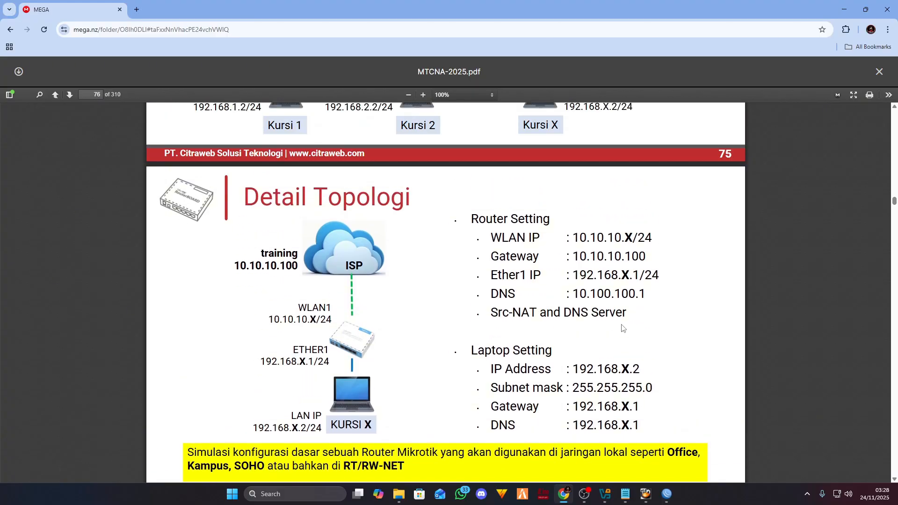
pyautogui.scroll(5, 622, 328)
pyautogui.scroll(-4, 638, 402)
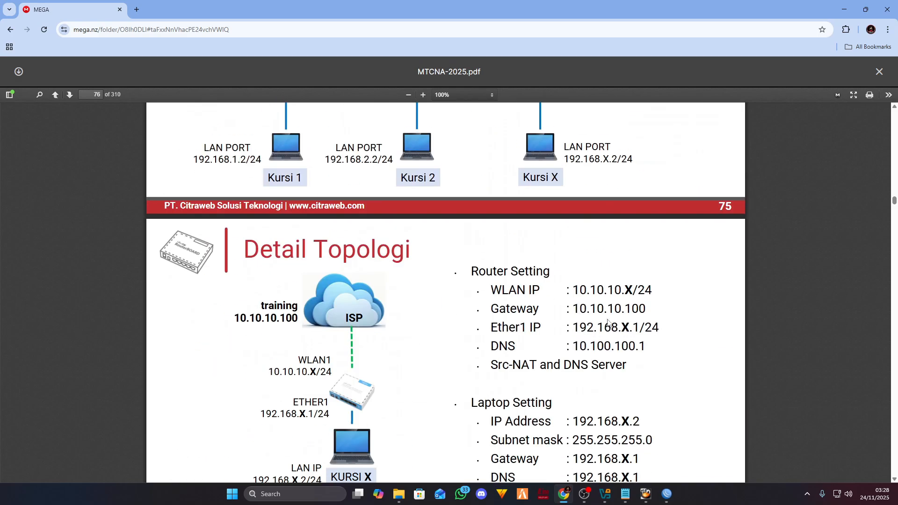
pyautogui.scroll(-1, 641, 411)
# - Close WinBox's Address List, then recheck the topology page in the PDF
pyautogui.click(666, 494)
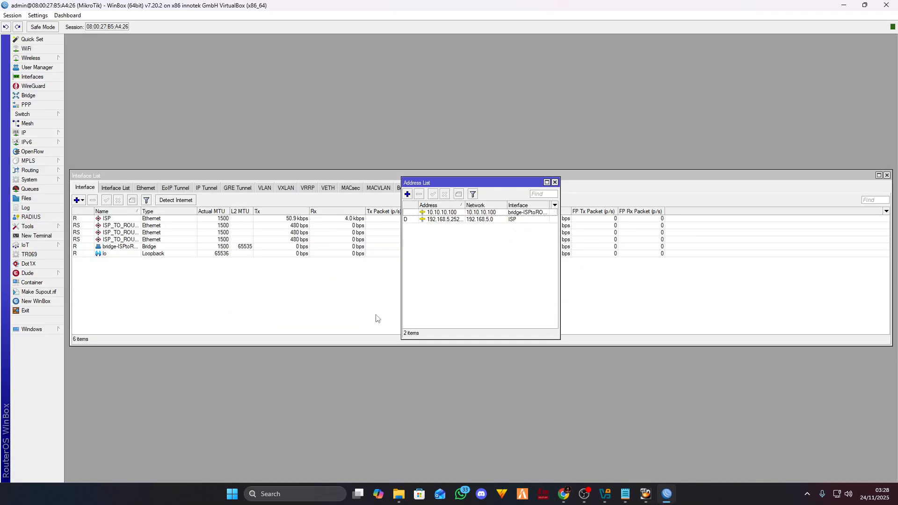
pyautogui.click(554, 182)
pyautogui.click(26, 133)
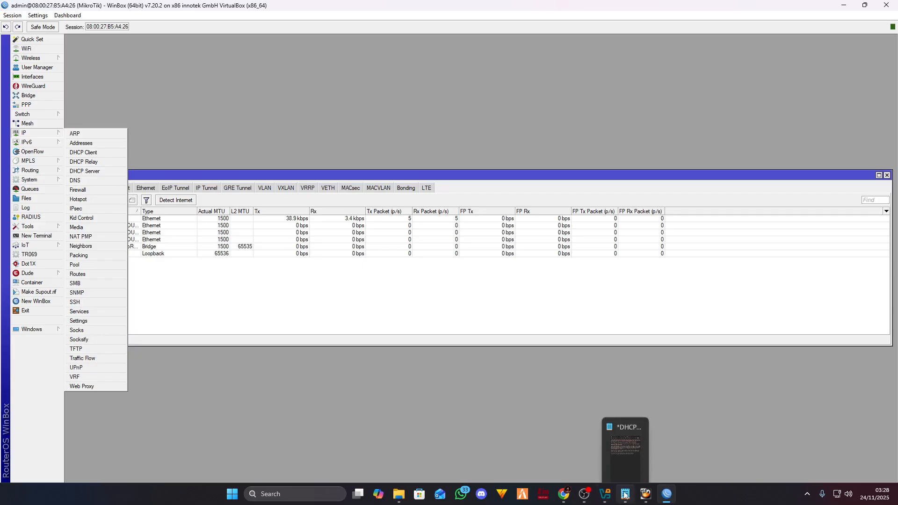
pyautogui.click(563, 494)
pyautogui.scroll(5, 350, 224)
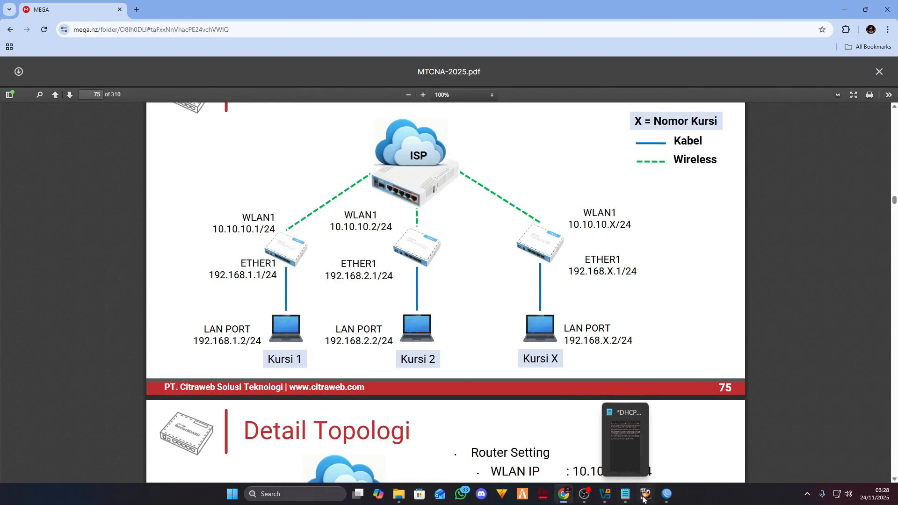
pyautogui.moveTo(640, 499)
pyautogui.click(667, 493)
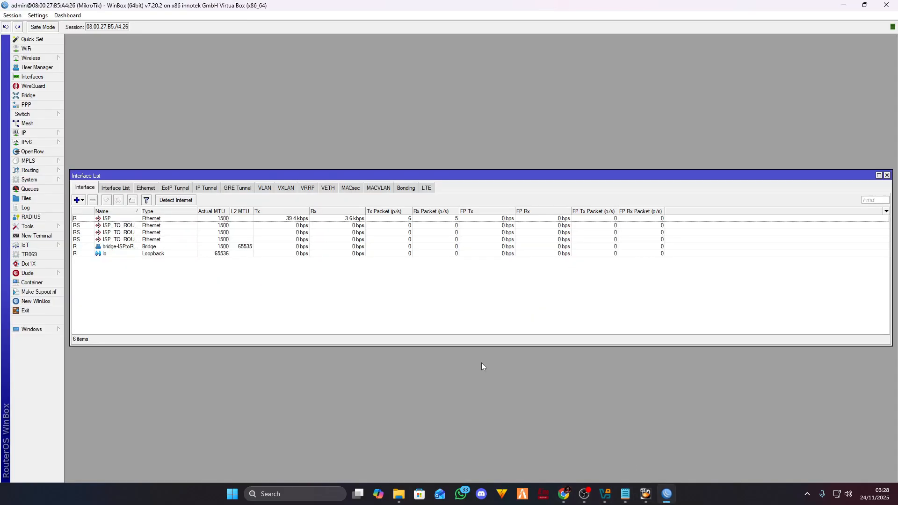
pyautogui.click(35, 135)
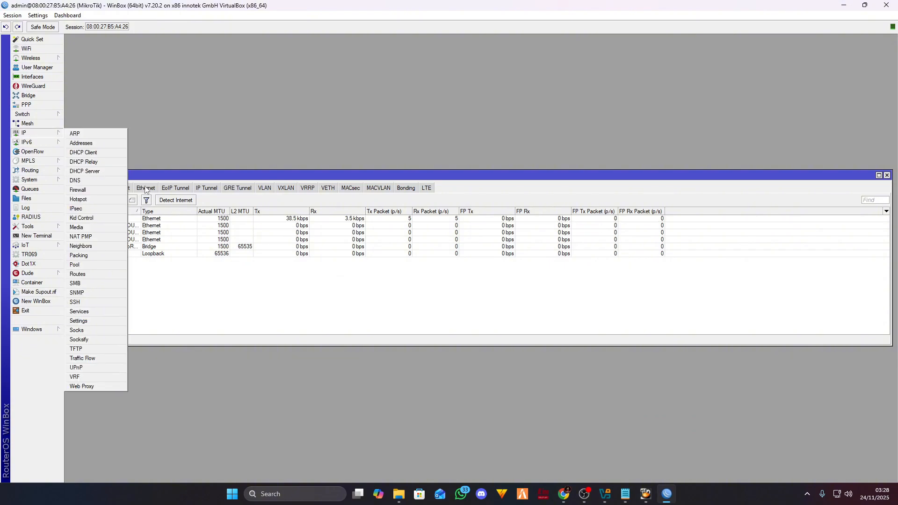
pyautogui.click(109, 176)
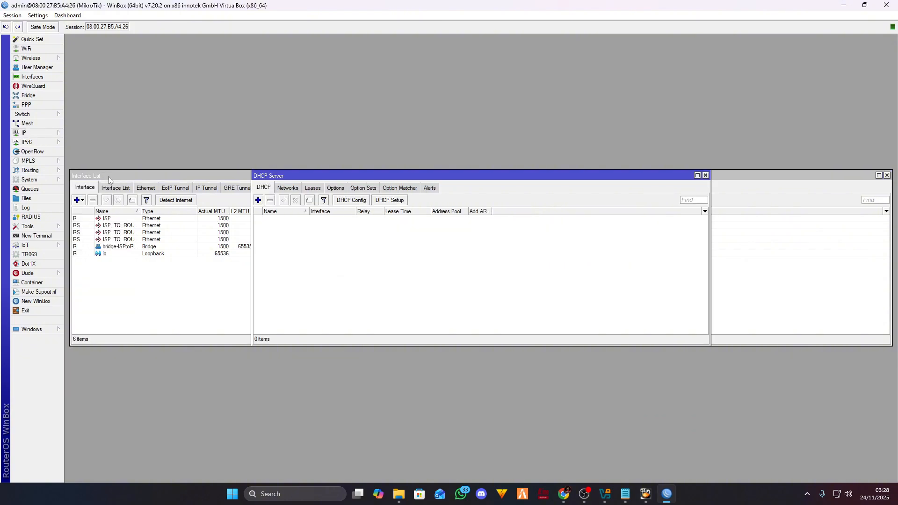
pyautogui.click(391, 201)
pyautogui.click(530, 257)
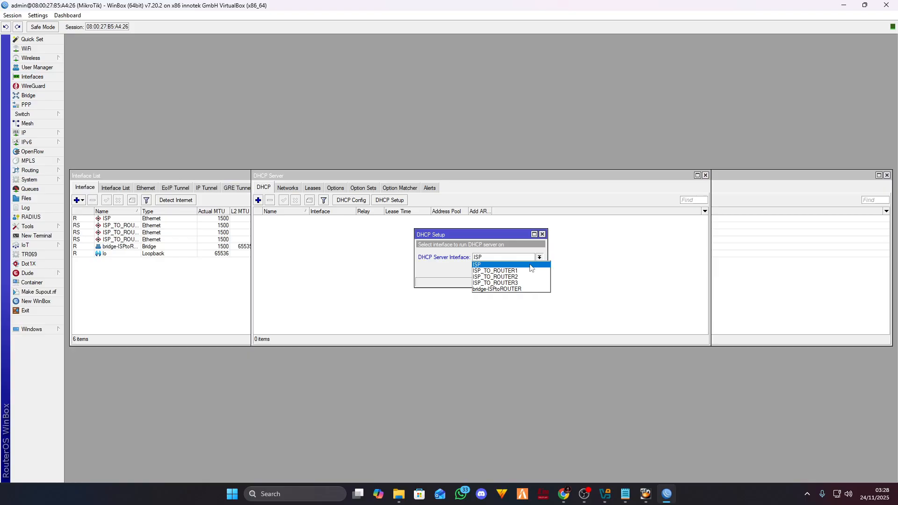
pyautogui.click(521, 289)
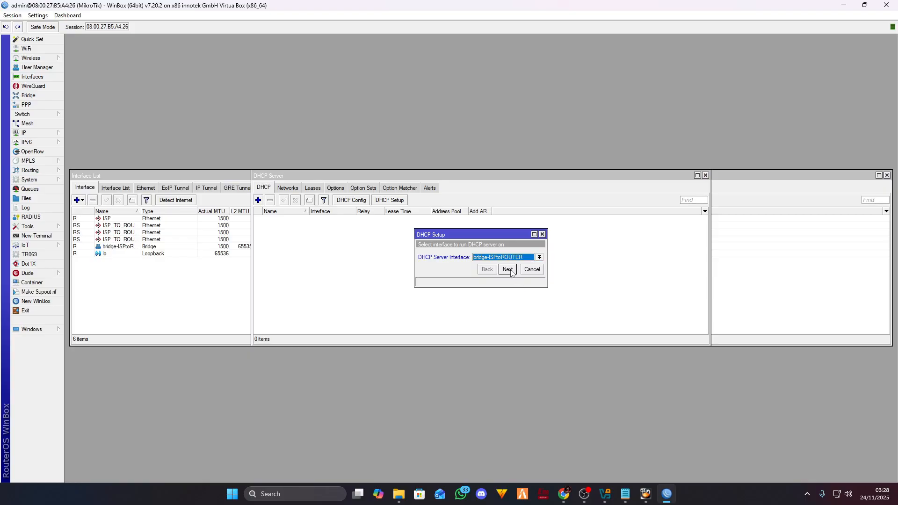
pyautogui.click(508, 269)
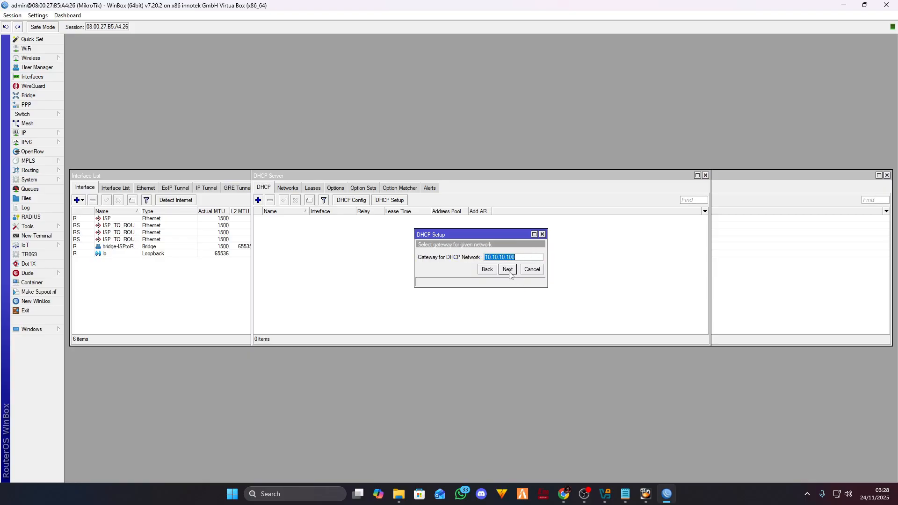
pyautogui.click(508, 271)
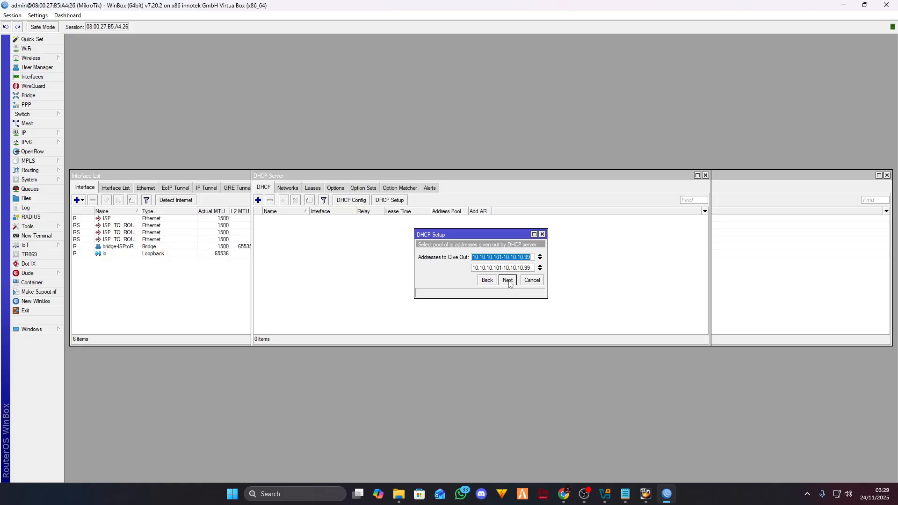
pyautogui.click(508, 281)
pyautogui.click(465, 259)
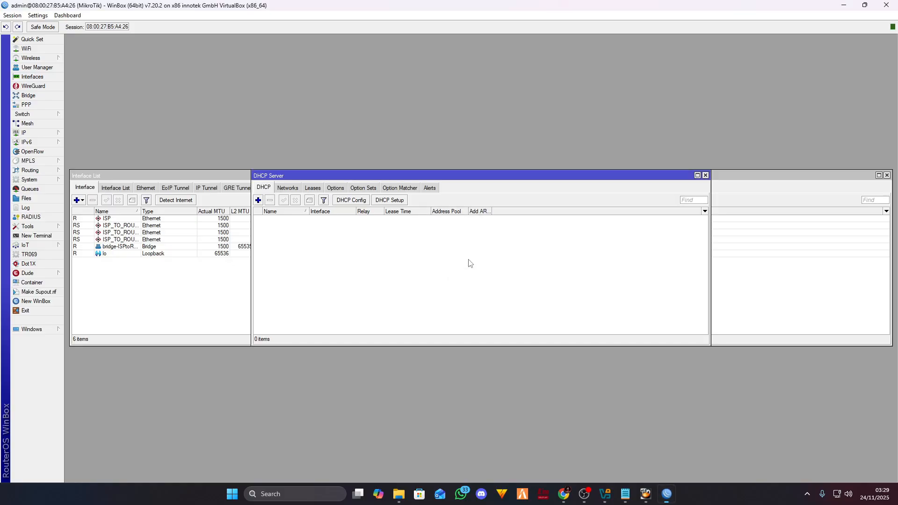
pyautogui.click(705, 175)
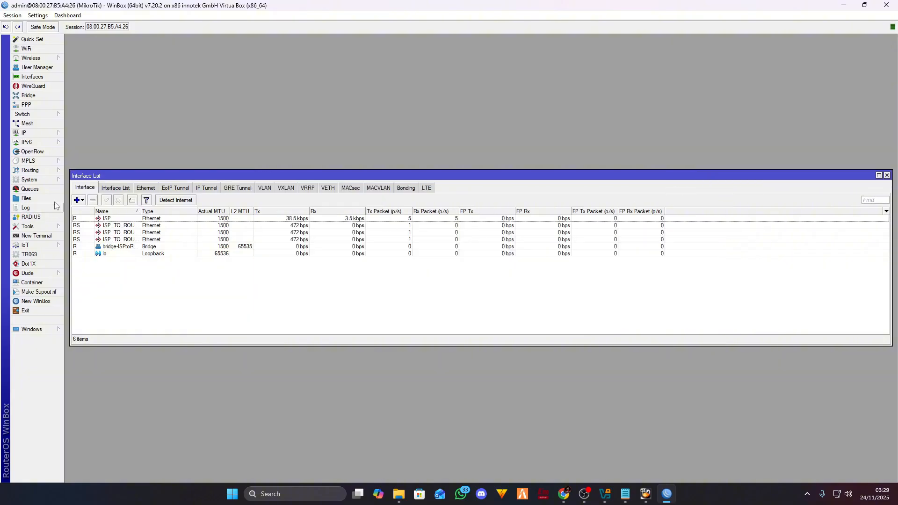
# - Change the bridge address 10.10.10.100 to 10.10.10.100/24, save it and close the Address List
pyautogui.click(33, 134)
pyautogui.click(135, 143)
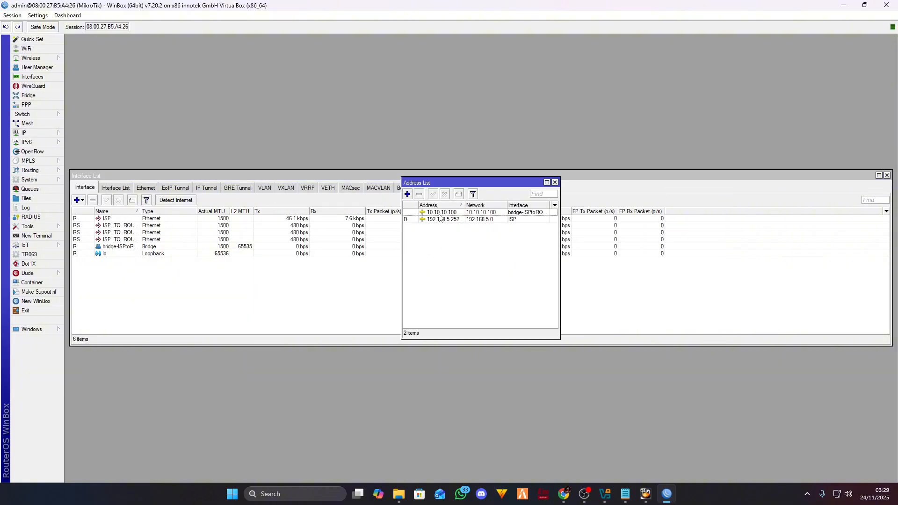
pyautogui.doubleClick(445, 218)
pyautogui.moveTo(509, 207); pyautogui.dragTo(508, 223)
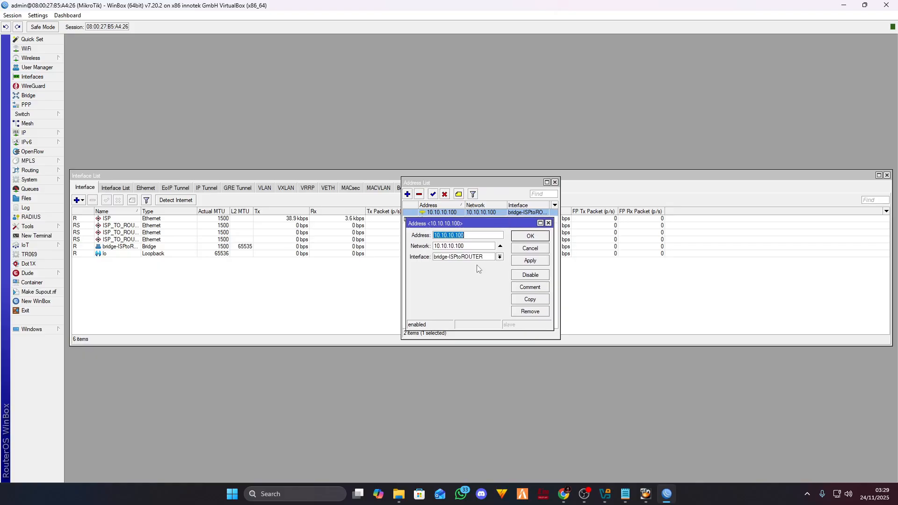
pyautogui.click(475, 235)
pyautogui.write('/24')
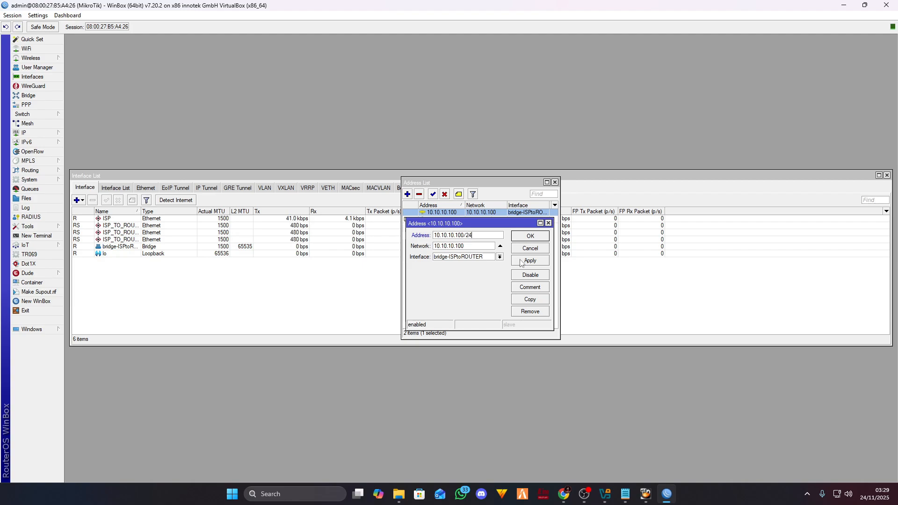
pyautogui.click(524, 260)
pyautogui.click(540, 240)
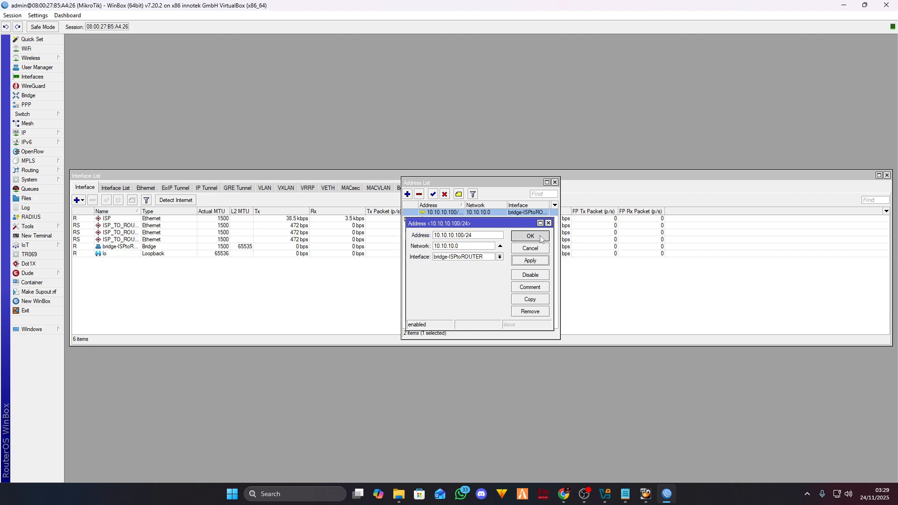
pyautogui.click(555, 181)
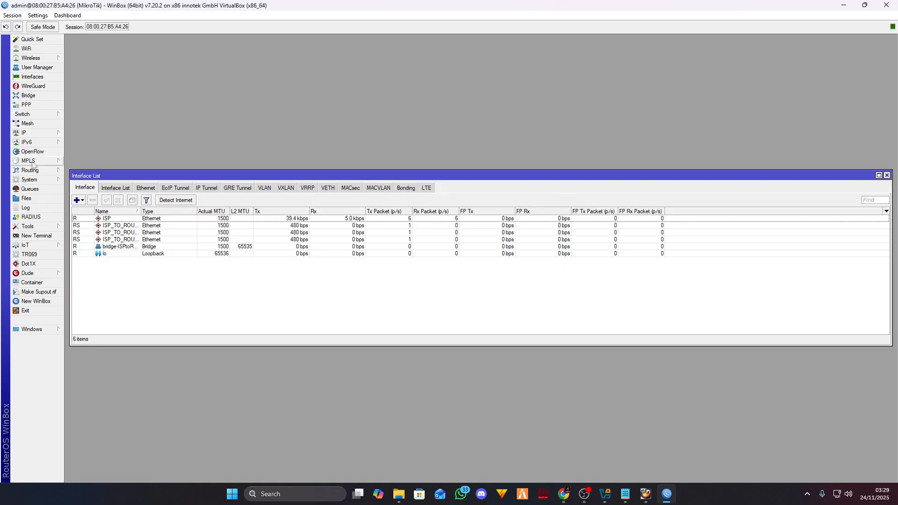
pyautogui.click(42, 133)
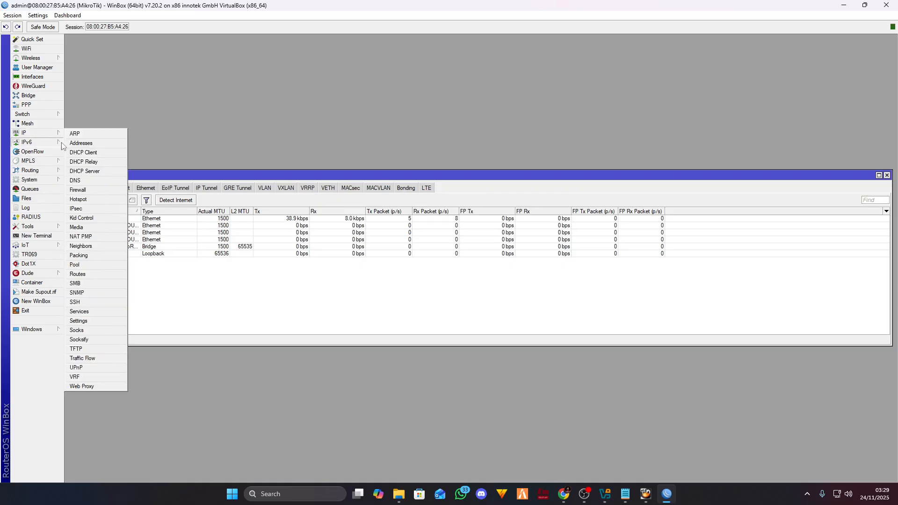
# - Glance at the DHCP Server window, then reopen the 10.10.10.100/24 address entry
pyautogui.click(100, 175)
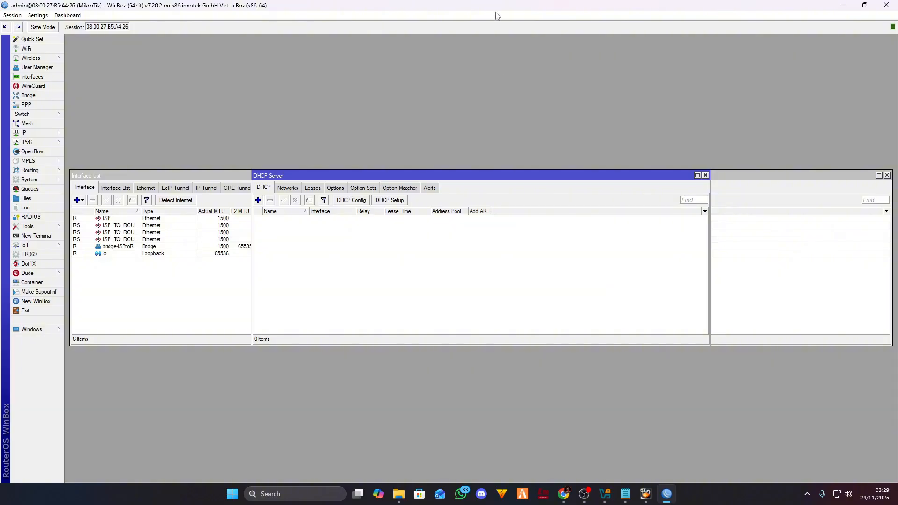
pyautogui.moveTo(399, 494)
pyautogui.click(705, 175)
pyautogui.click(40, 135)
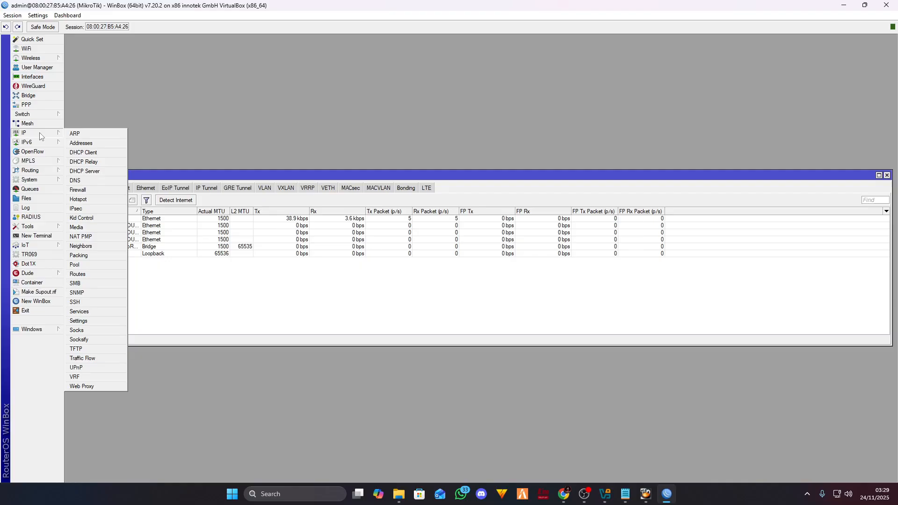
pyautogui.click(87, 144)
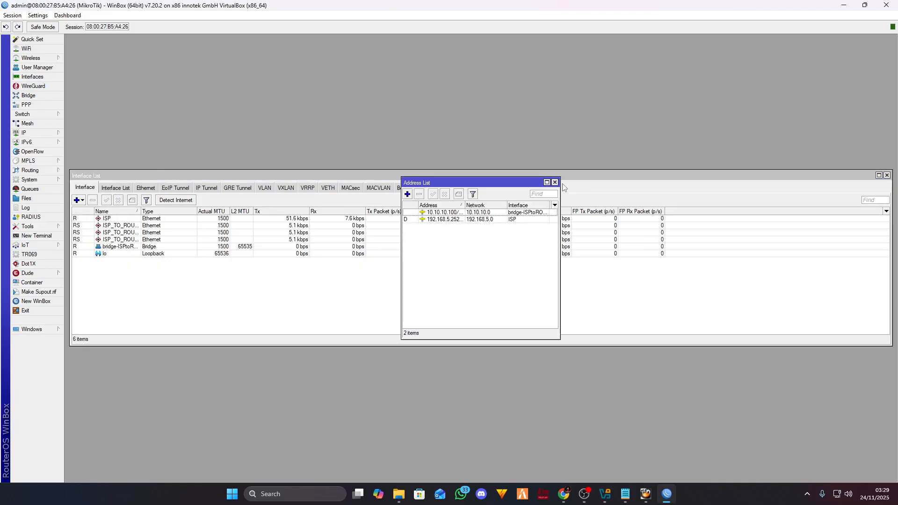
pyautogui.doubleClick(449, 212)
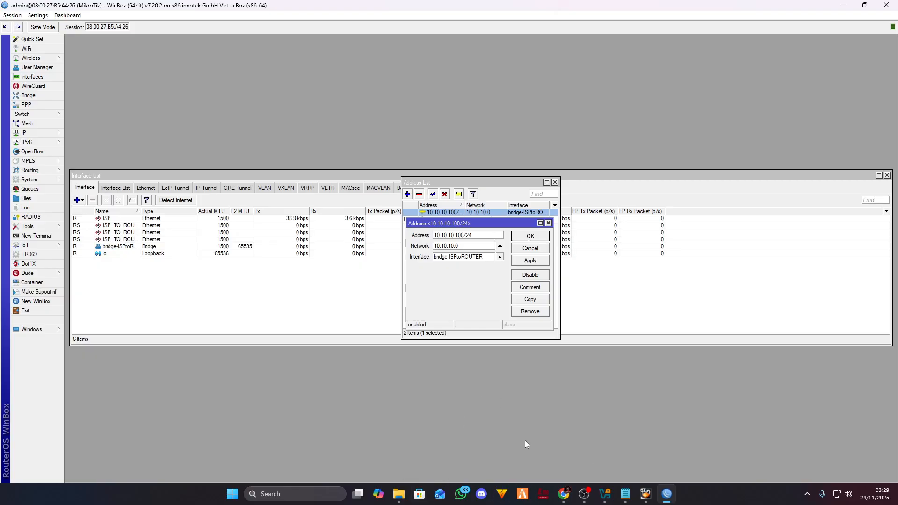
# - Compare the 10.10.10.100/24 address entry against the topology page in the PDF
pyautogui.moveTo(599, 499)
pyautogui.click(564, 494)
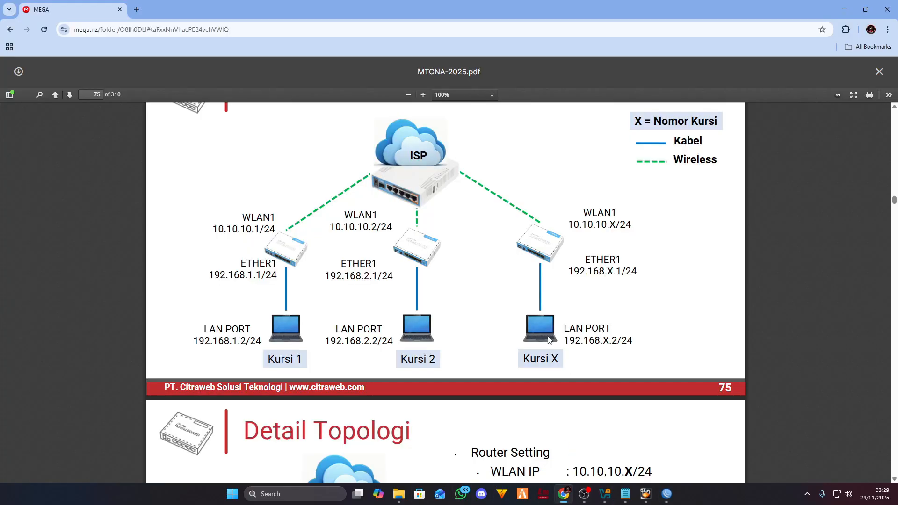
pyautogui.scroll(-1, 548, 336)
pyautogui.scroll(1, 548, 336)
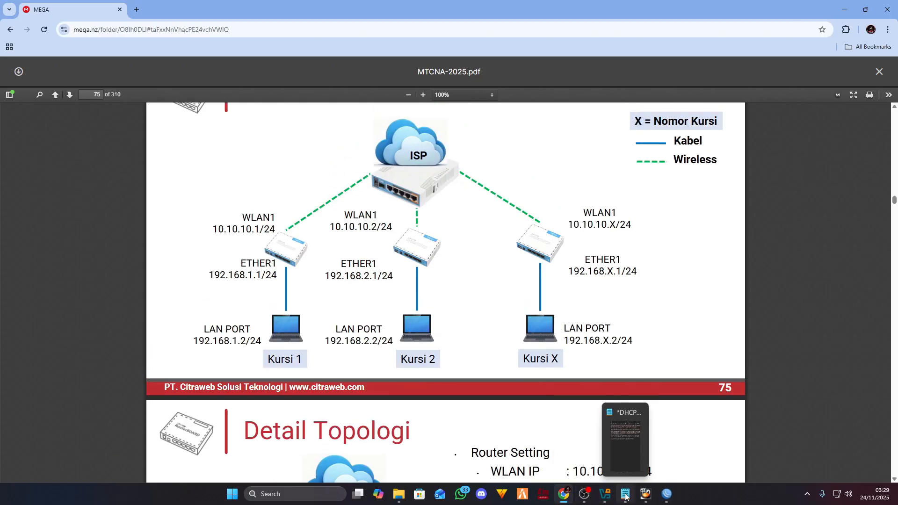
pyautogui.click(667, 496)
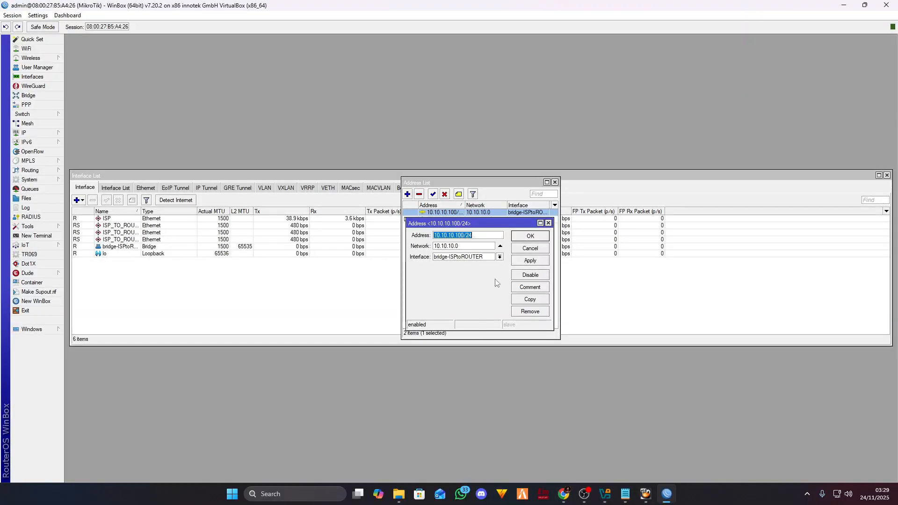
pyautogui.click(496, 235)
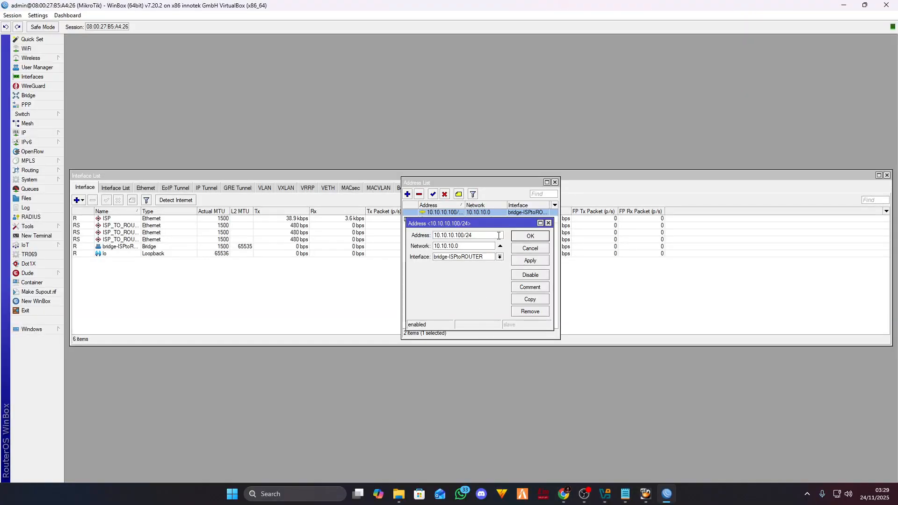
# - Close the address entry and start DHCP Setup on interface bridge-ISPtoROUTER
pyautogui.click(543, 235)
pyautogui.click(555, 182)
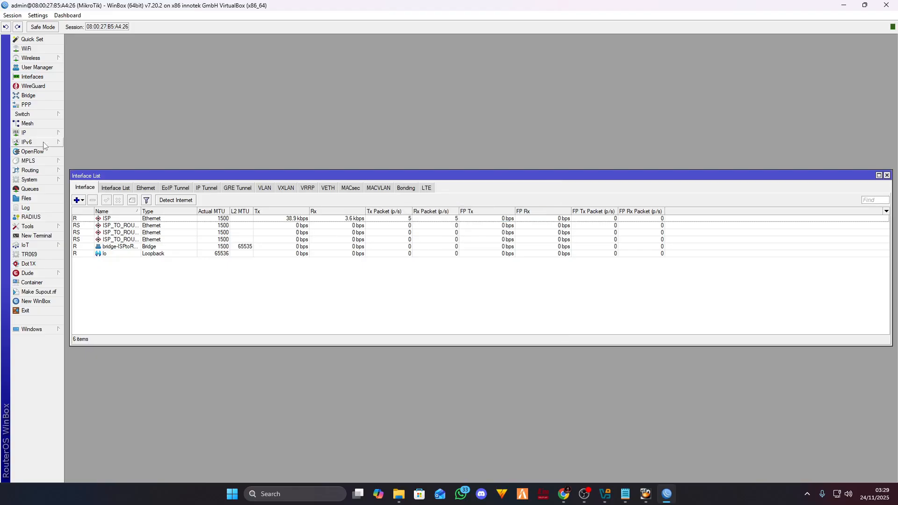
pyautogui.click(23, 133)
pyautogui.click(93, 172)
pyautogui.click(388, 200)
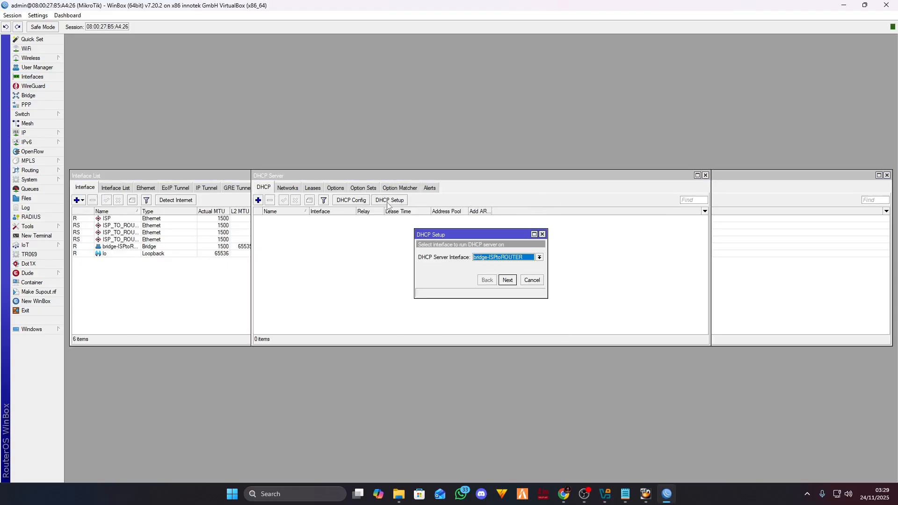
pyautogui.click(530, 259)
pyautogui.click(530, 260)
pyautogui.click(529, 259)
pyautogui.click(516, 260)
# - Accept the default 10.10.10.0/24 space, gateway, pool, DNS and lease time, finishing the DHCP setup
pyautogui.click(512, 280)
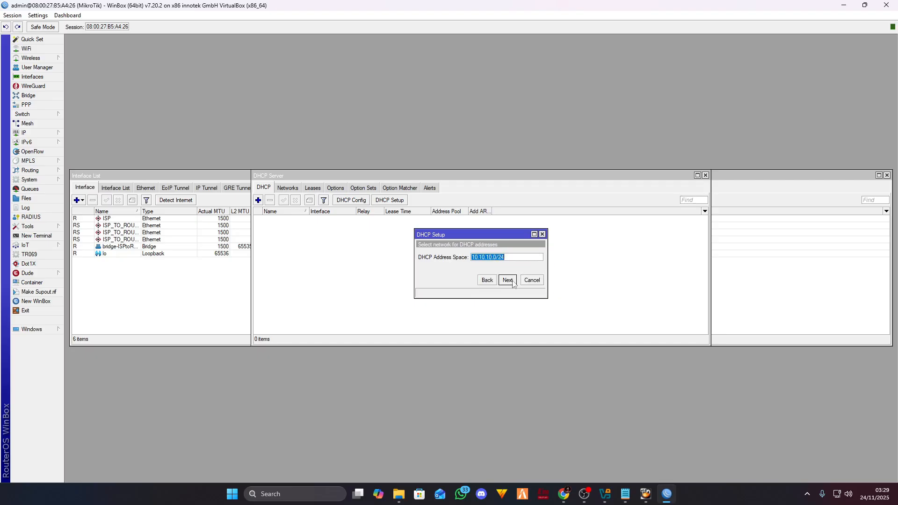
pyautogui.click(508, 280)
pyautogui.click(507, 280)
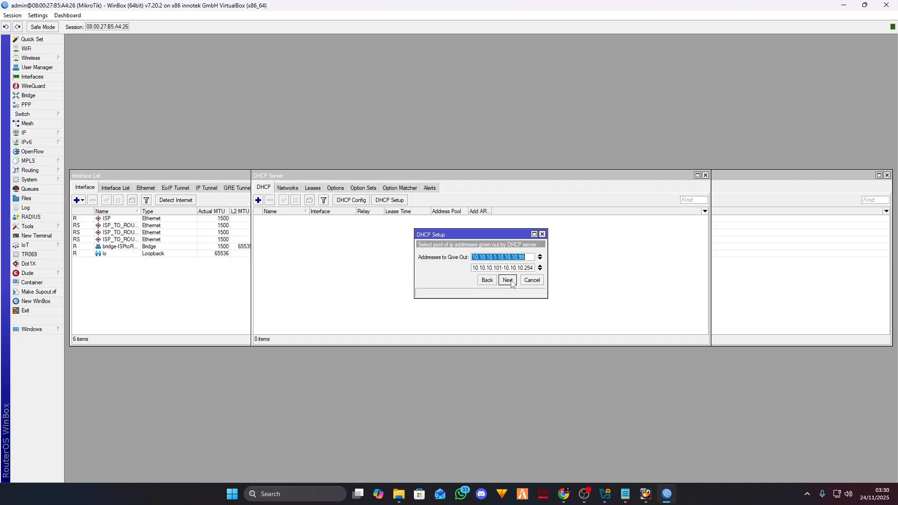
pyautogui.click(508, 280)
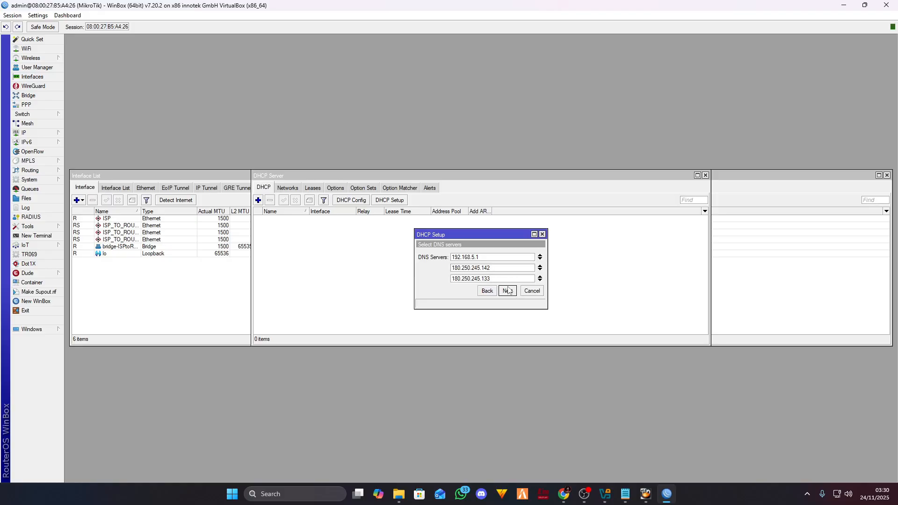
pyautogui.click(508, 290)
pyautogui.click(507, 291)
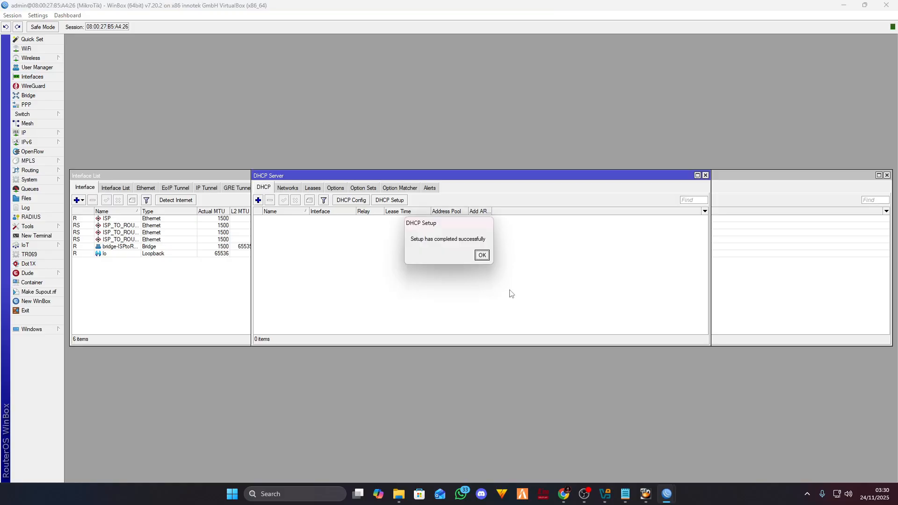
pyautogui.click(482, 256)
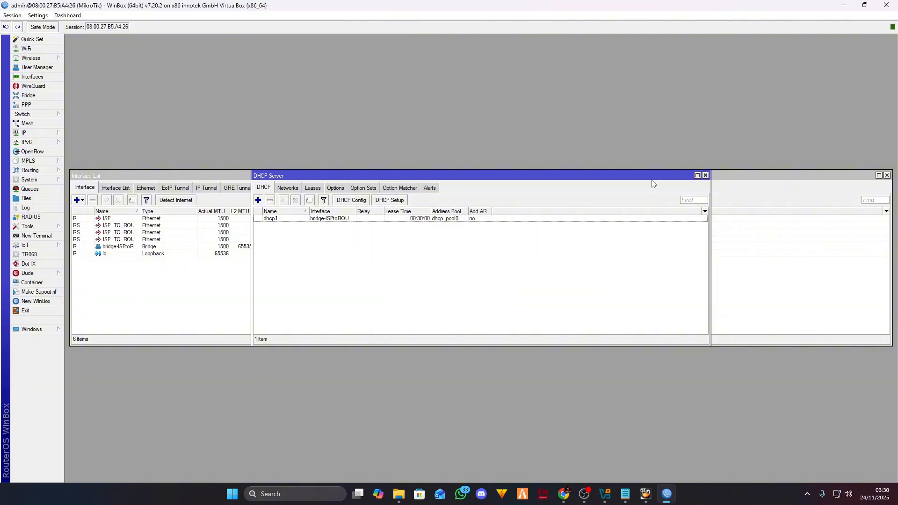
pyautogui.click(705, 175)
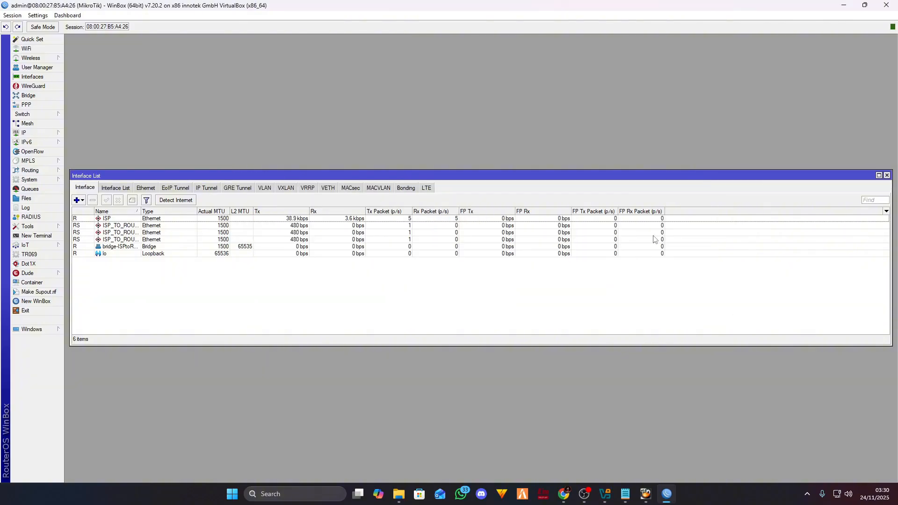
# - Enable Allow Remote Requests in the router's DNS settings and save
pyautogui.click(52, 132)
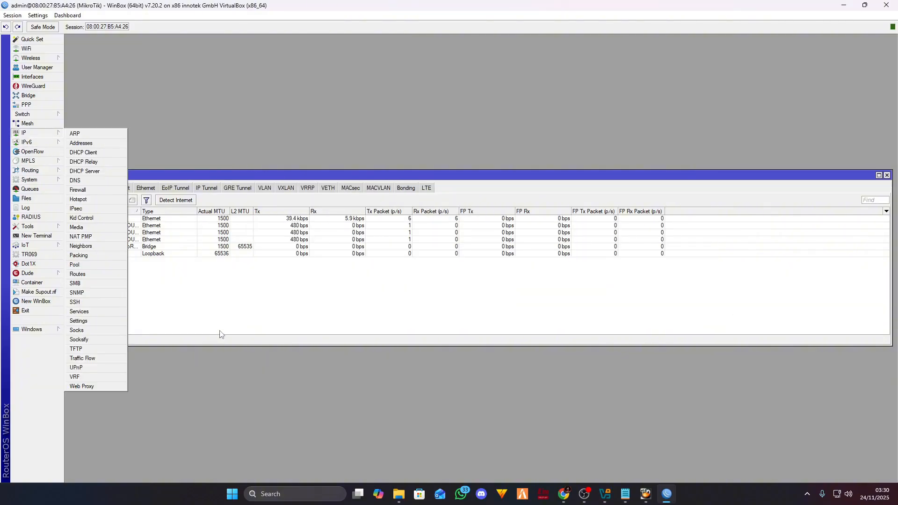
pyautogui.click(101, 181)
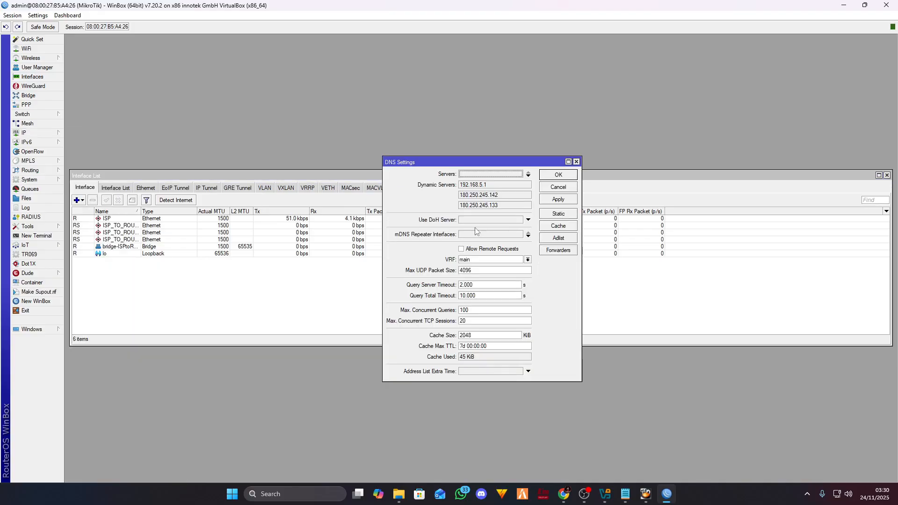
pyautogui.click(461, 249)
pyautogui.click(559, 200)
pyautogui.click(558, 175)
pyautogui.click(28, 132)
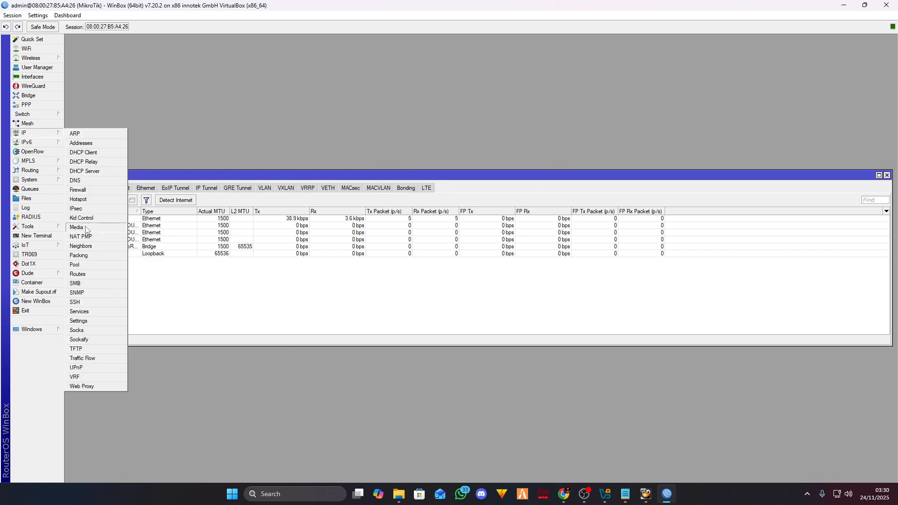
pyautogui.click(231, 291)
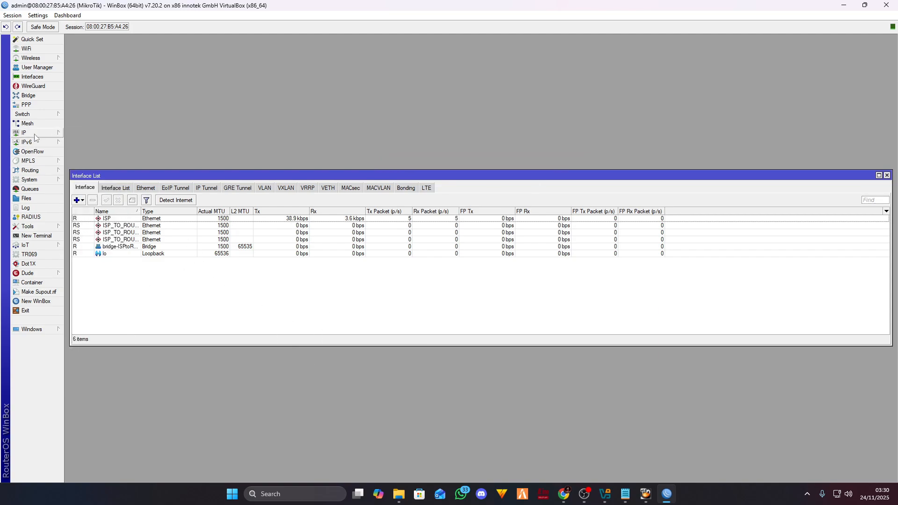
pyautogui.click(35, 133)
# - Create a new NAT rule with chain srcnat and Out. Interface ISP
pyautogui.click(112, 190)
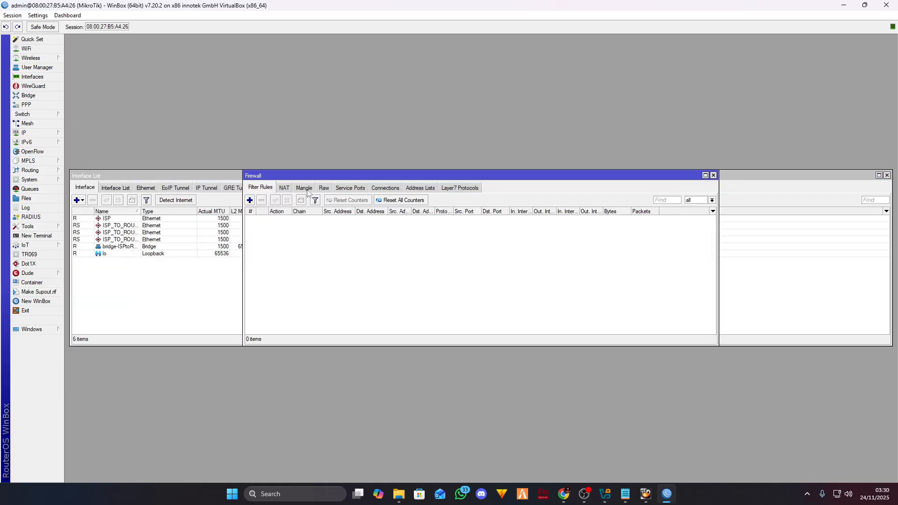
pyautogui.click(284, 187)
pyautogui.click(250, 200)
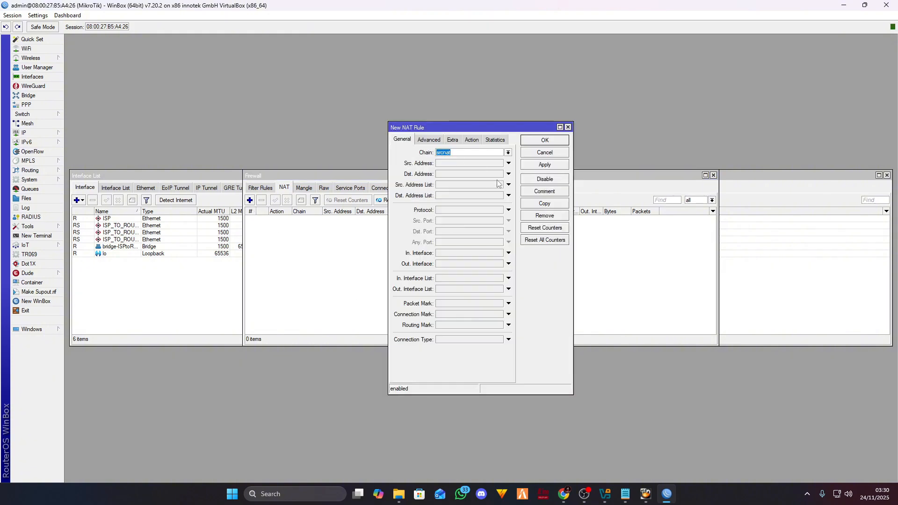
pyautogui.click(568, 127)
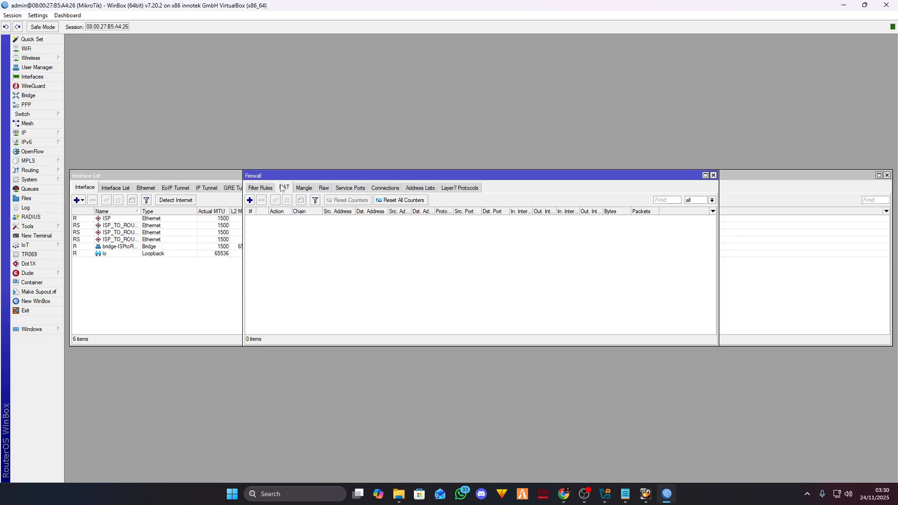
pyautogui.click(250, 200)
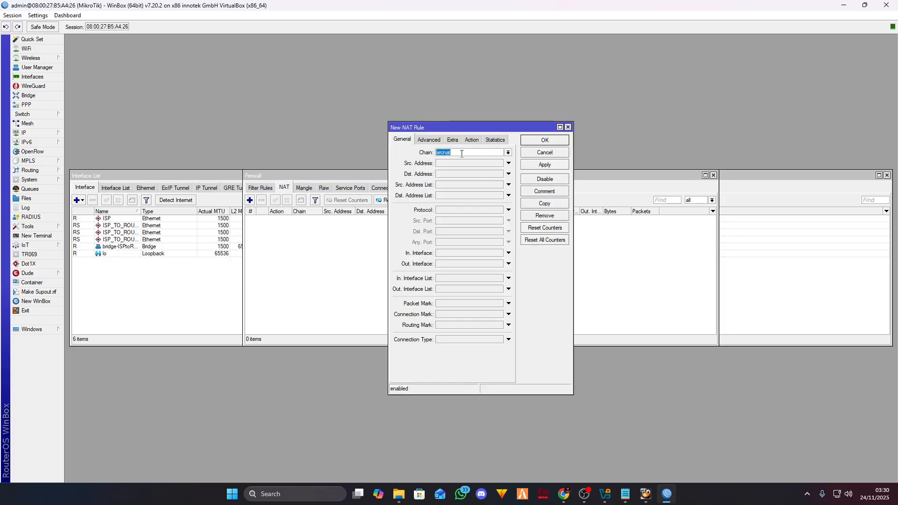
pyautogui.click(438, 156)
pyautogui.doubleClick(460, 152)
pyautogui.click(459, 152)
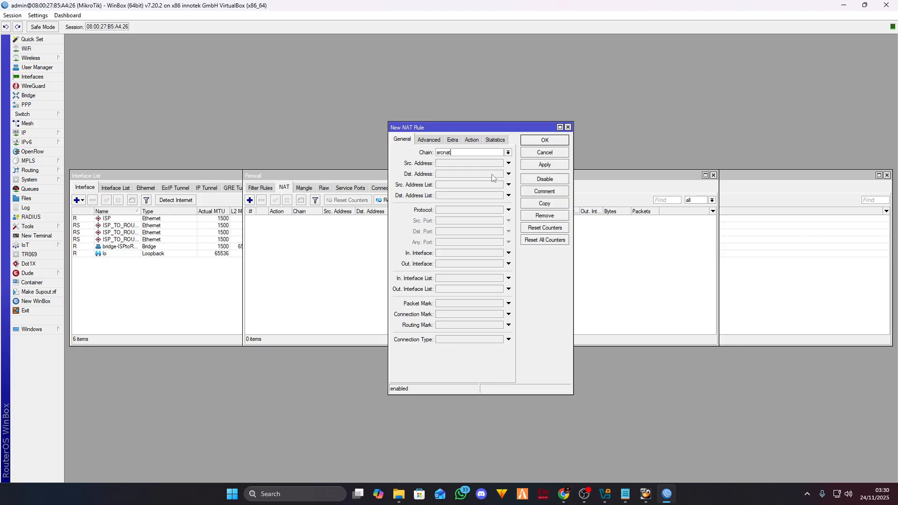
pyautogui.click(508, 264)
pyautogui.click(511, 264)
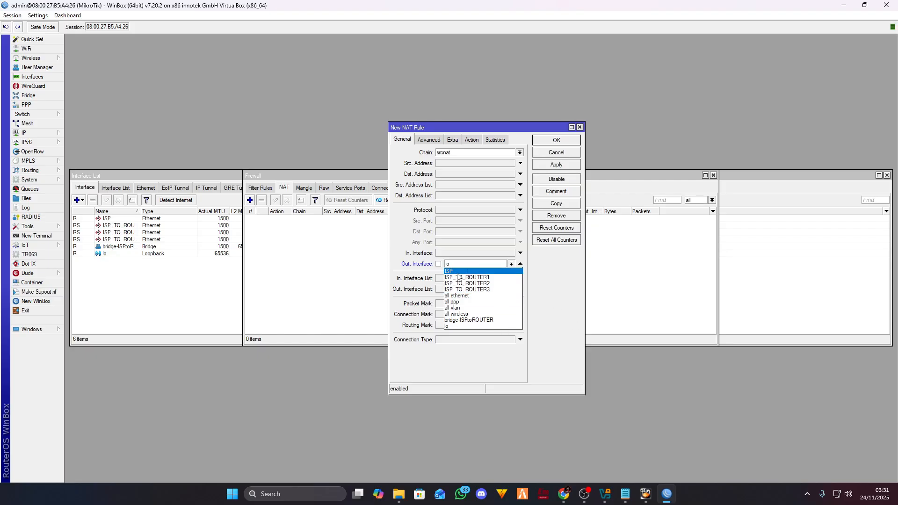
pyautogui.click(457, 272)
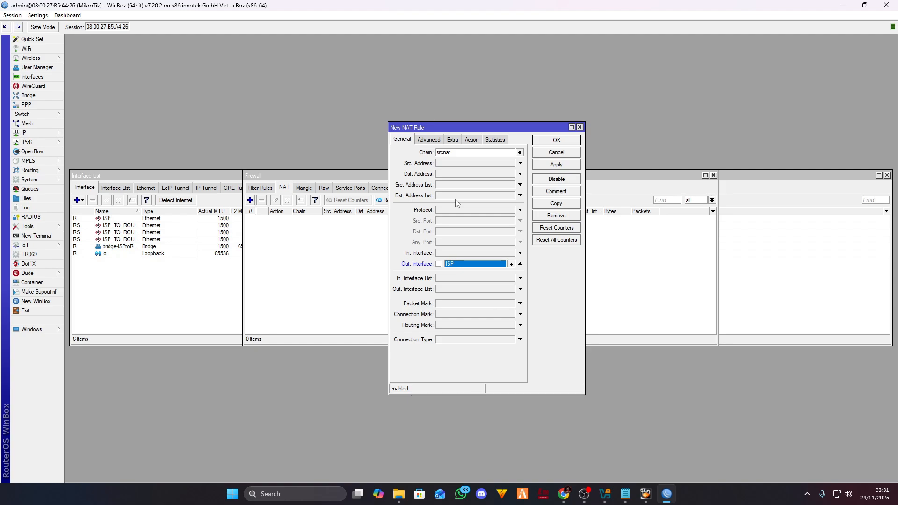
# - Set the rule's action to masquerade, save it, and close the Firewall window
pyautogui.moveTo(484, 127); pyautogui.dragTo(492, 124)
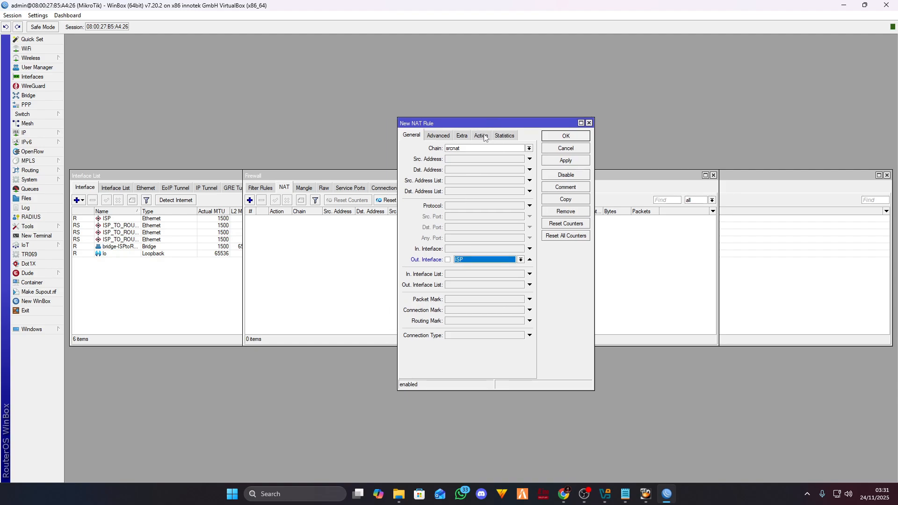
pyautogui.click(484, 136)
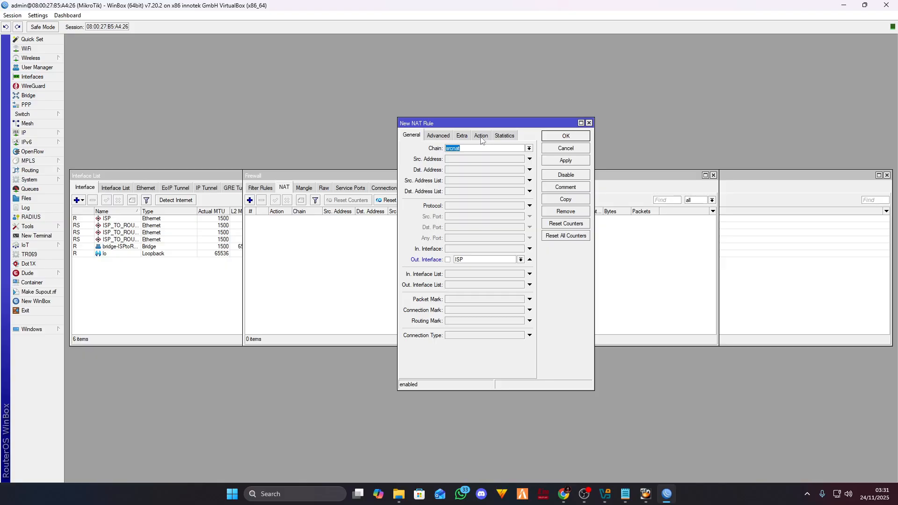
pyautogui.click(481, 135)
pyautogui.click(491, 148)
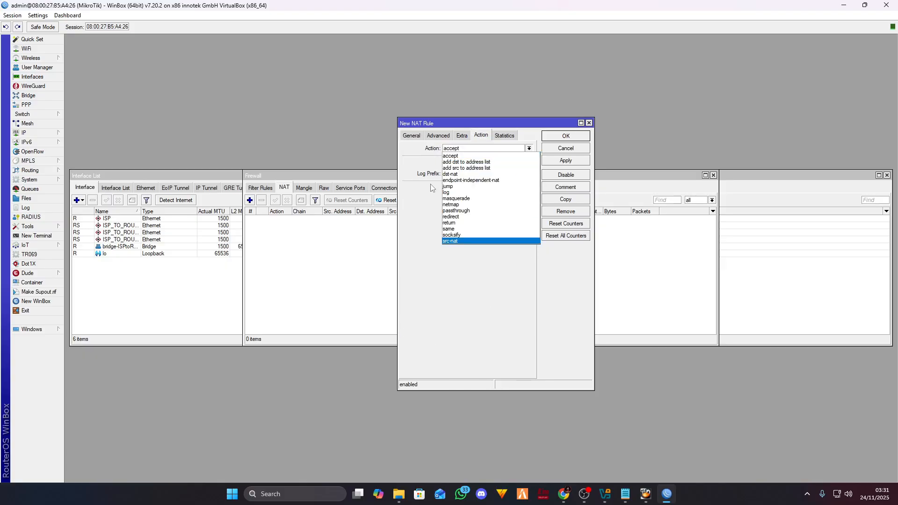
pyautogui.click(457, 198)
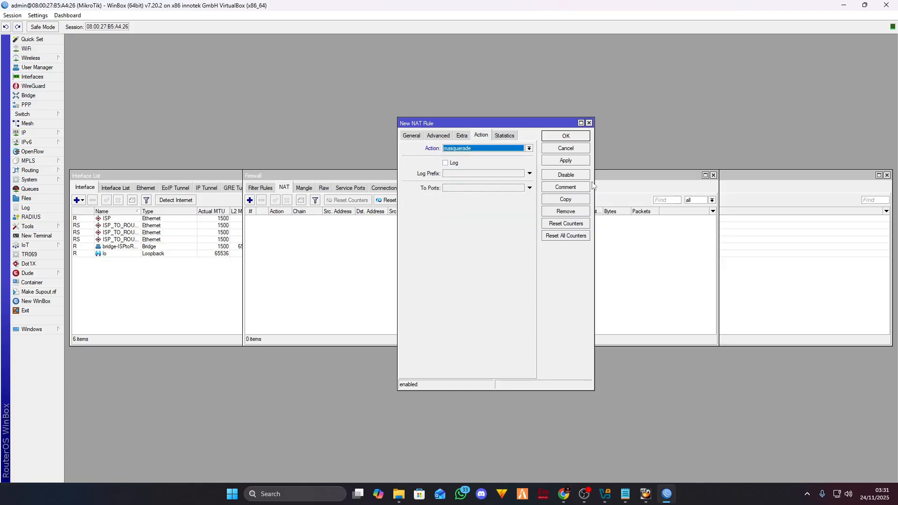
pyautogui.click(571, 161)
pyautogui.click(566, 136)
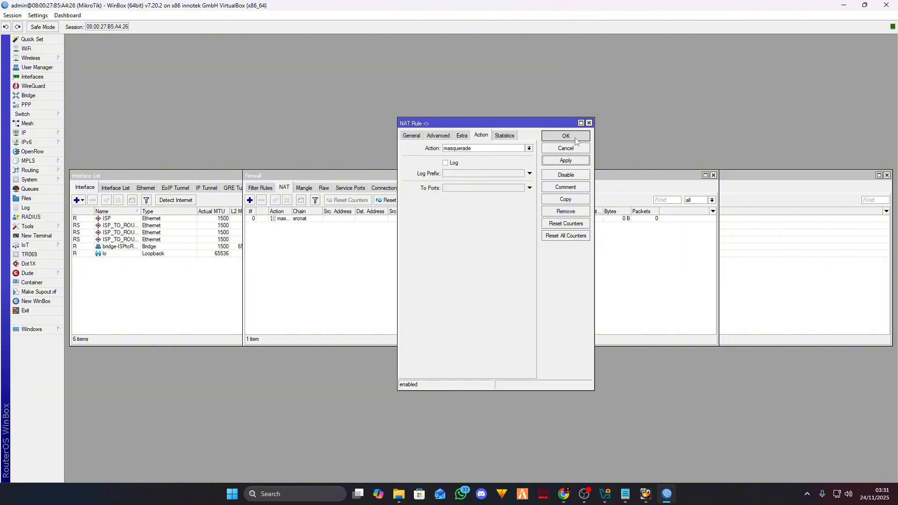
pyautogui.click(713, 175)
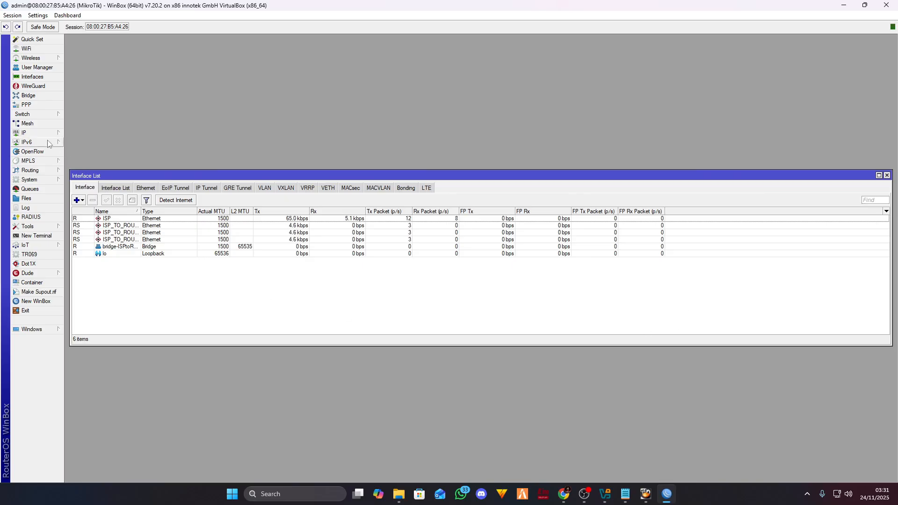
# - Restore WinBox to a smaller window and scroll the MTCNA PDF from page 75 to Detail Topologi on 76
pyautogui.moveTo(399, 494)
pyautogui.doubleClick(274, 5)
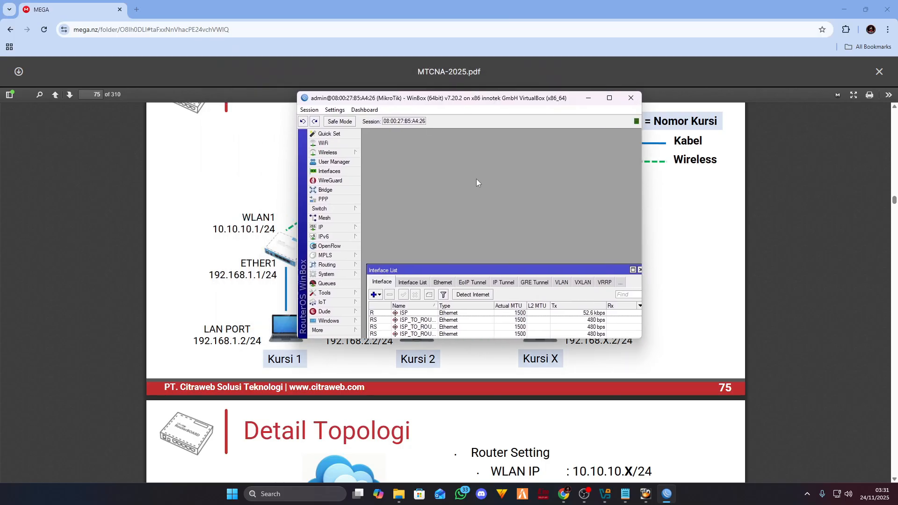
pyautogui.click(564, 3)
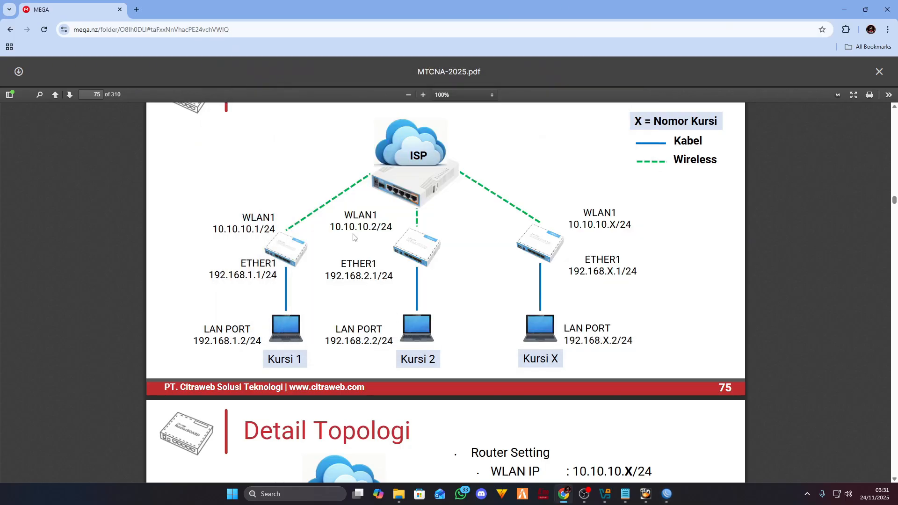
pyautogui.scroll(1, 453, 246)
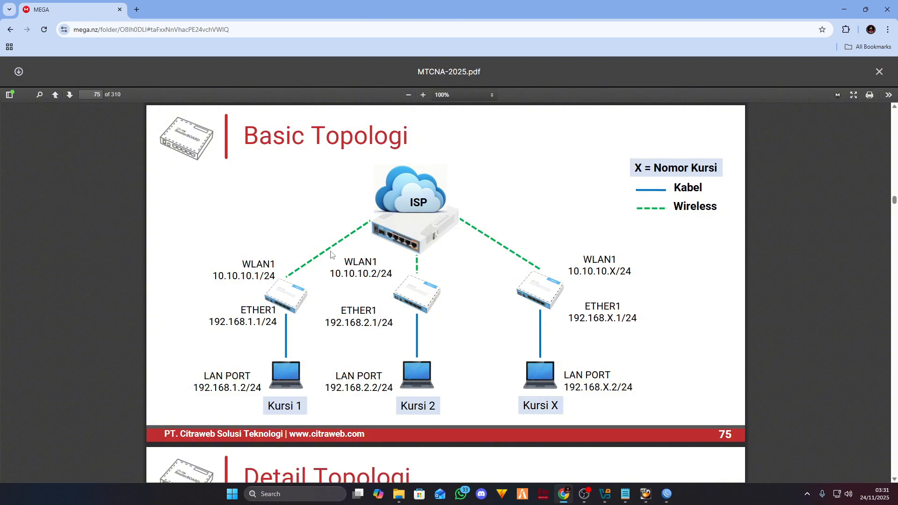
pyautogui.scroll(-1, 331, 255)
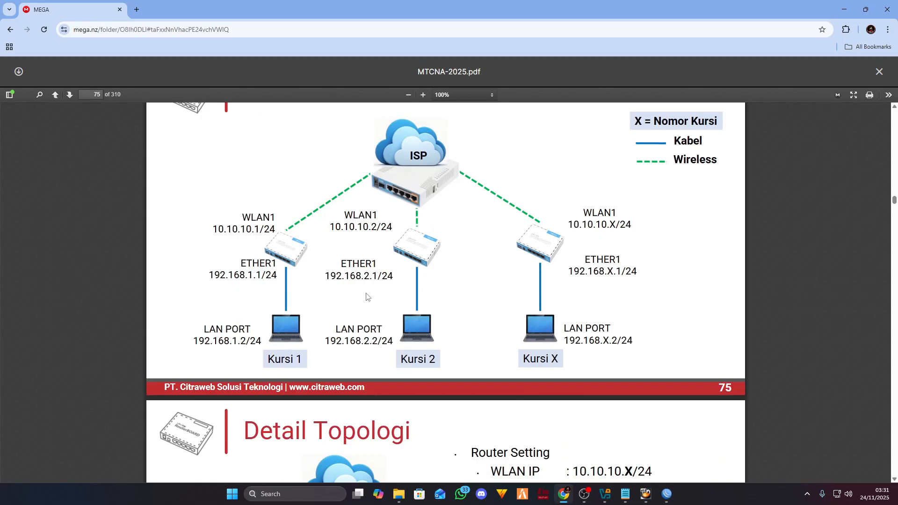
pyautogui.scroll(-5, 503, 298)
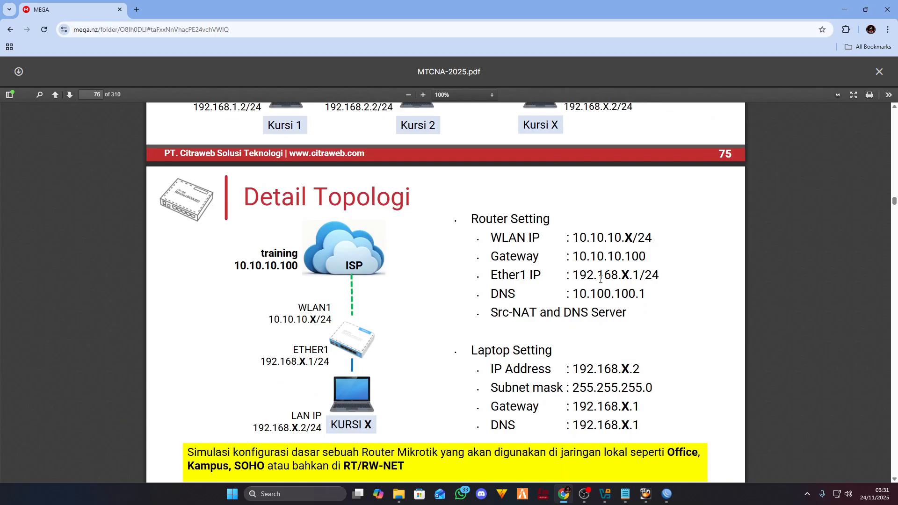
pyautogui.click(607, 497)
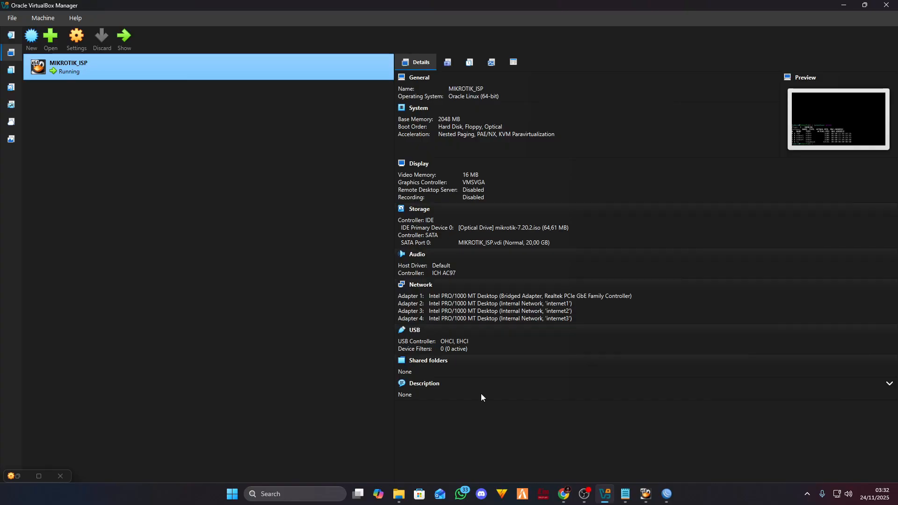
# - Shut down MIKROTIK_ISP from its console with 'system shutdown', confirming with y
pyautogui.click(646, 494)
pyautogui.click(758, 101)
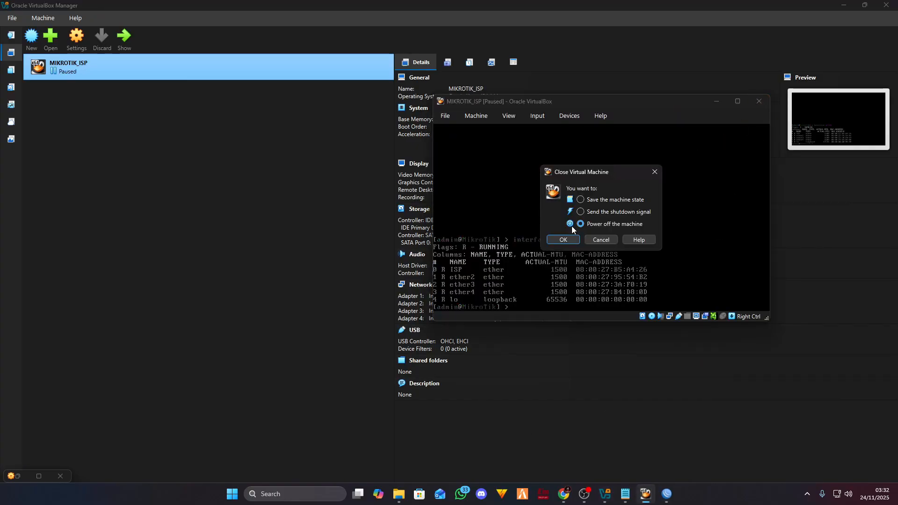
pyautogui.click(654, 172)
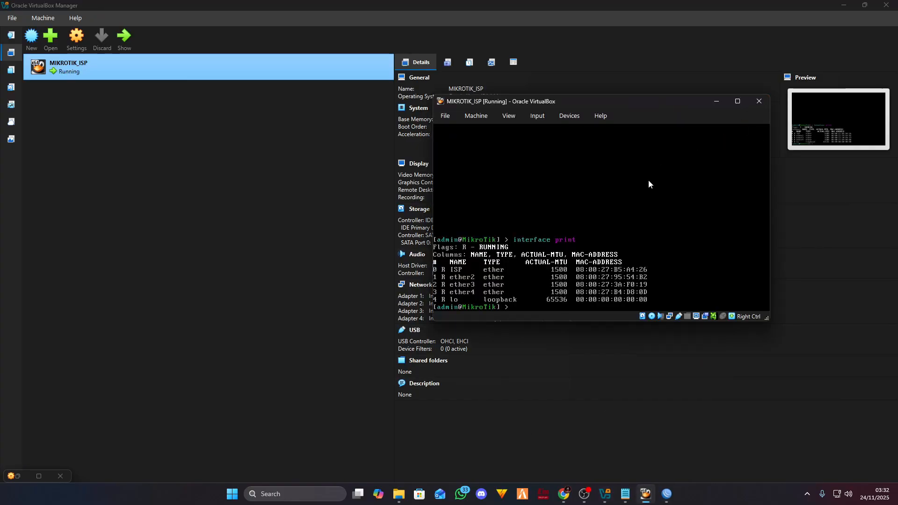
pyautogui.write('system sh')
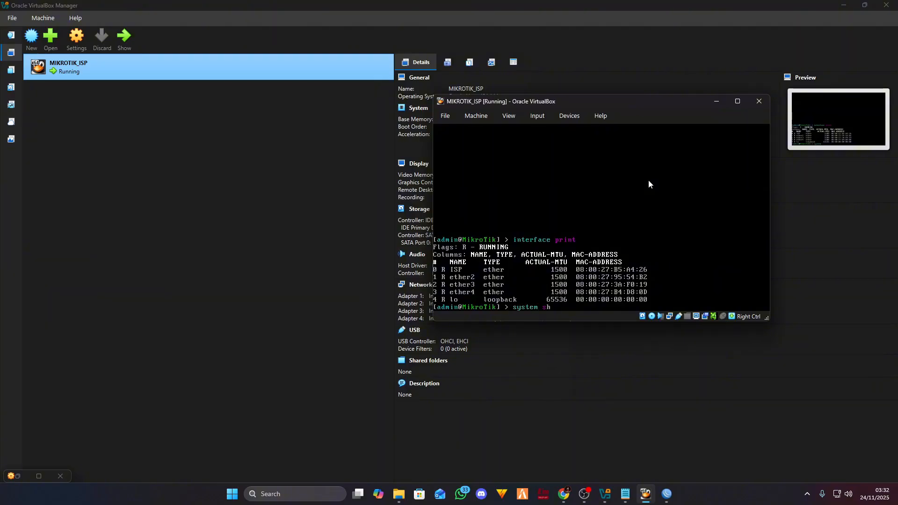
pyautogui.write('utdown')
pyautogui.press('Return')
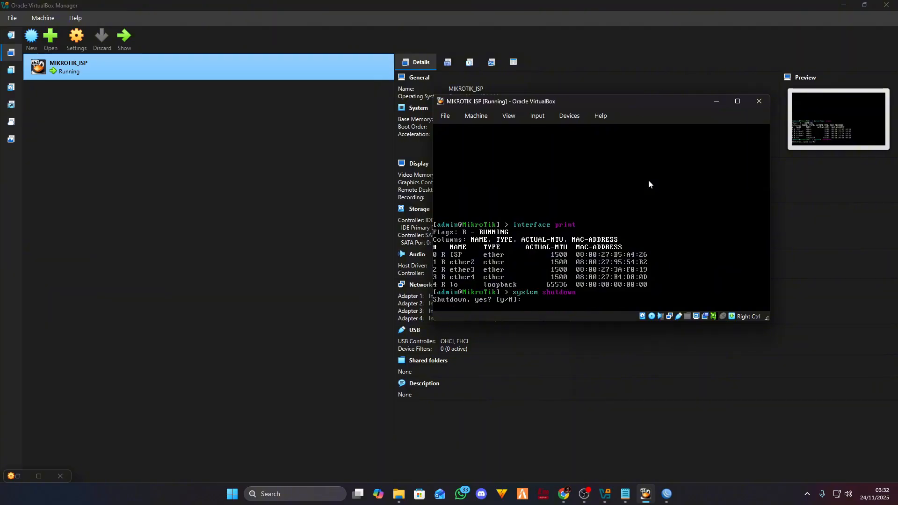
pyautogui.write('y')
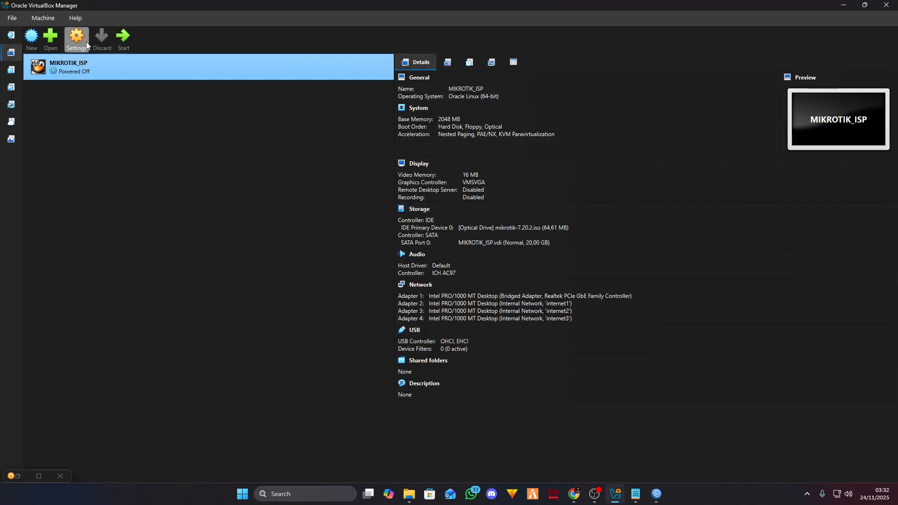
# - Make a full clone of MIKROTIK_ISP named MIKROTIK_ROUTER
pyautogui.rightClick(105, 65)
pyautogui.click(161, 85)
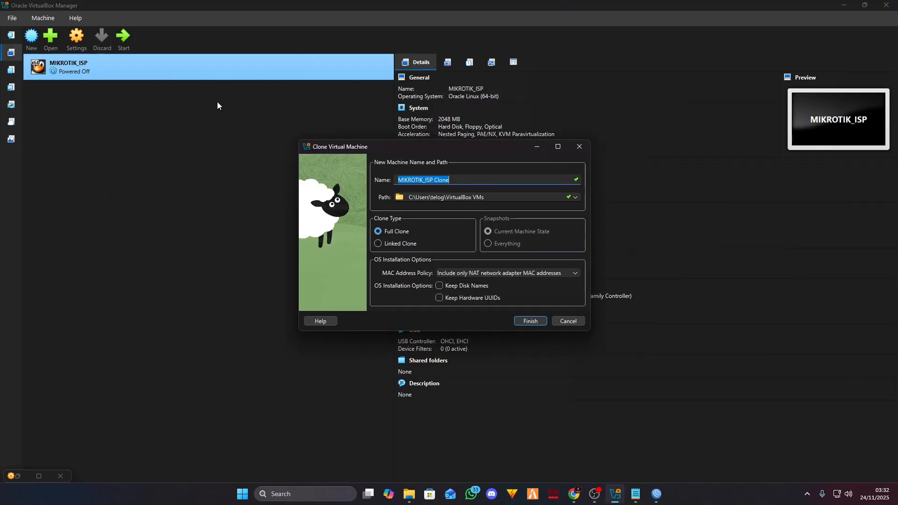
pyautogui.click(474, 176)
pyautogui.press('BackSpace')
pyautogui.press('BackSpace')
pyautogui.press('BackSpace')
pyautogui.press('BackSpace')
pyautogui.press('BackSpace')
pyautogui.press('BackSpace')
pyautogui.press('BackSpace')
pyautogui.press('BackSpace')
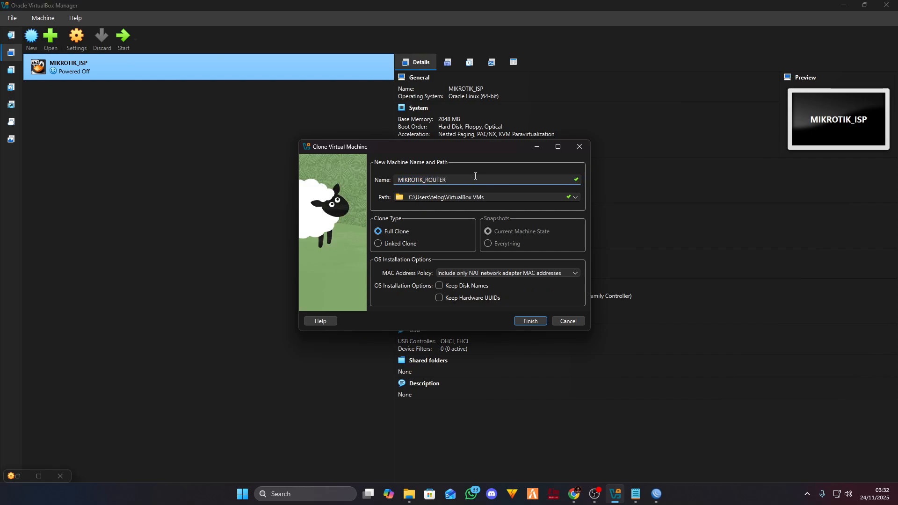
pyautogui.click(531, 322)
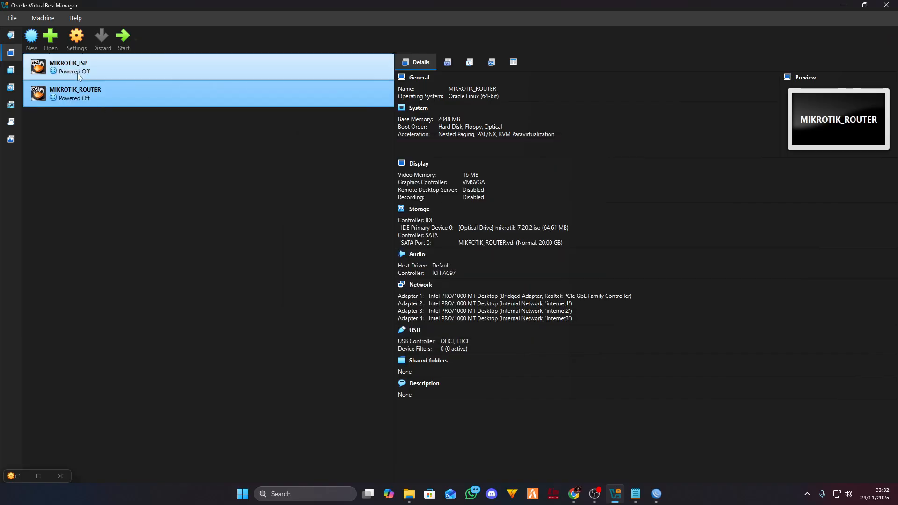
pyautogui.click(84, 46)
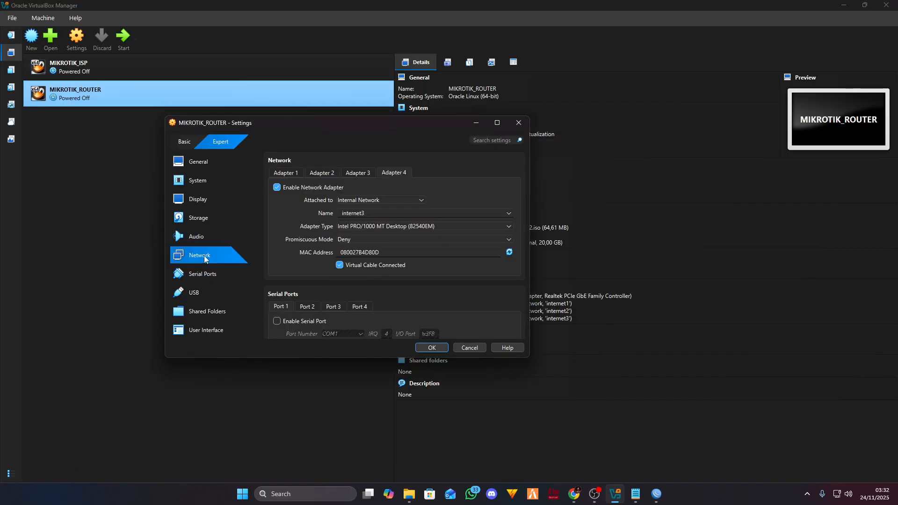
# - Attach adapter 1 to Internal Network named internet1, checking the topology in the PDF
pyautogui.click(284, 173)
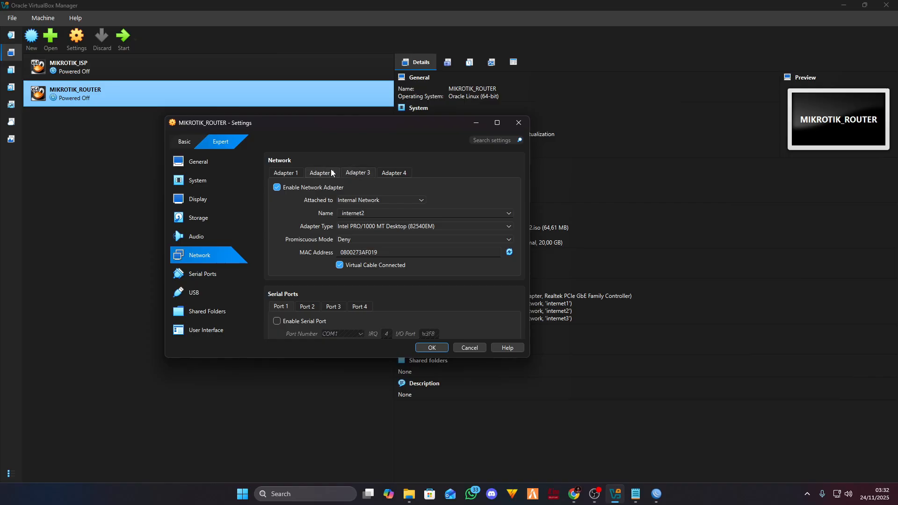
pyautogui.click(360, 200)
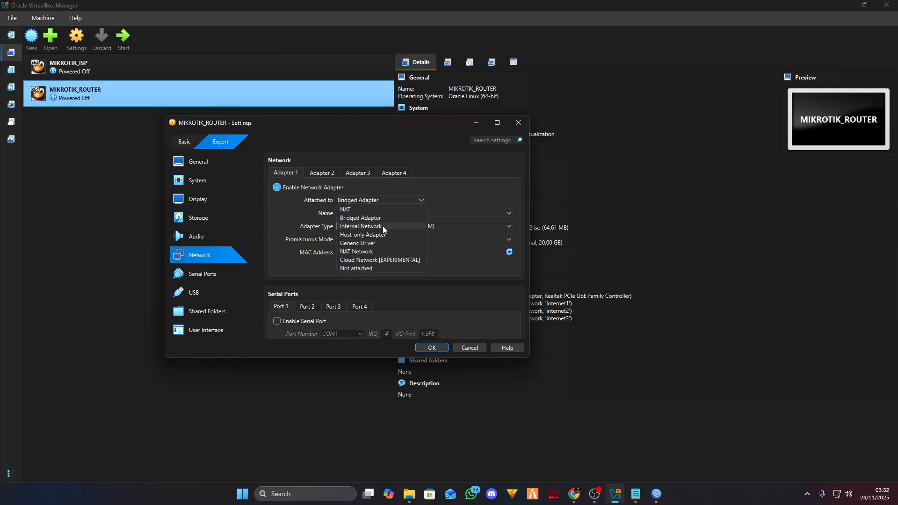
pyautogui.click(367, 227)
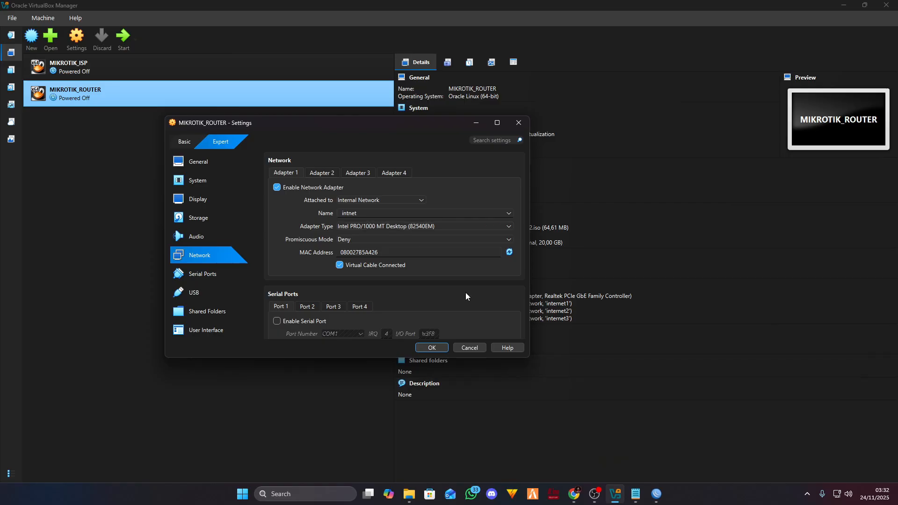
pyautogui.click(573, 494)
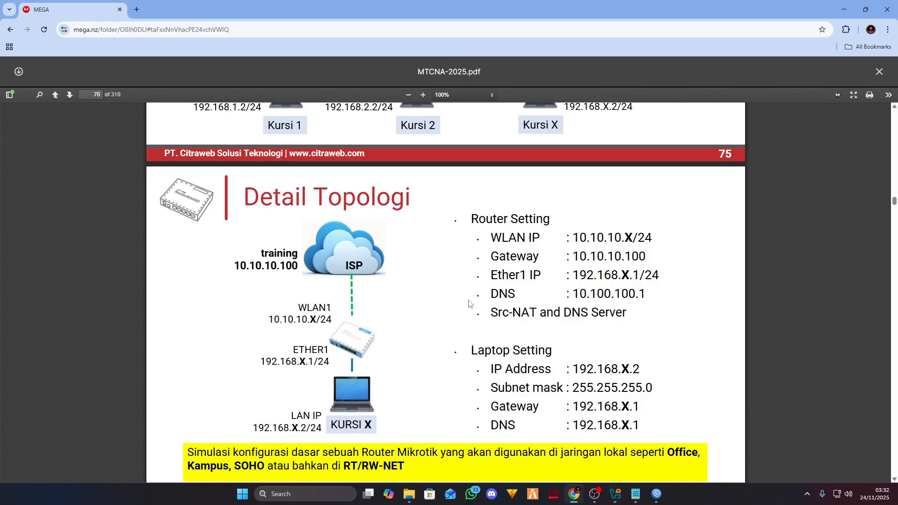
pyautogui.scroll(-1, 352, 236)
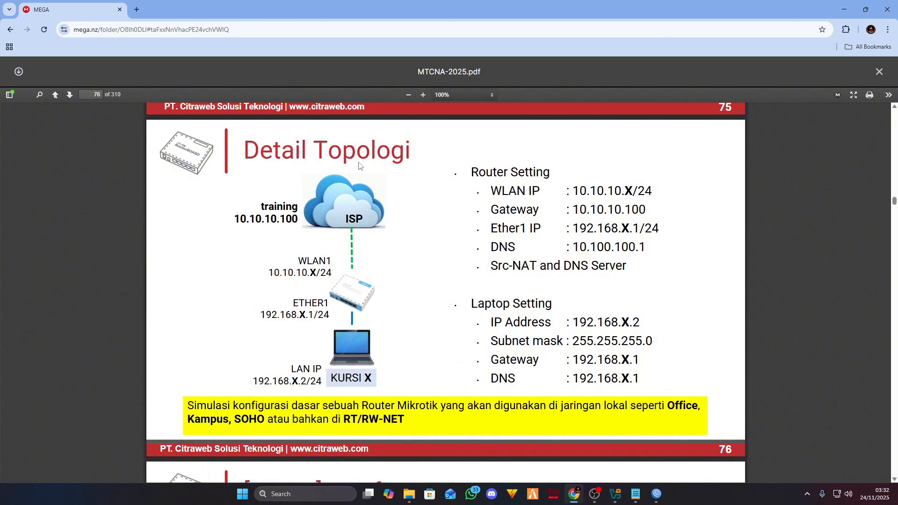
pyautogui.moveTo(652, 495)
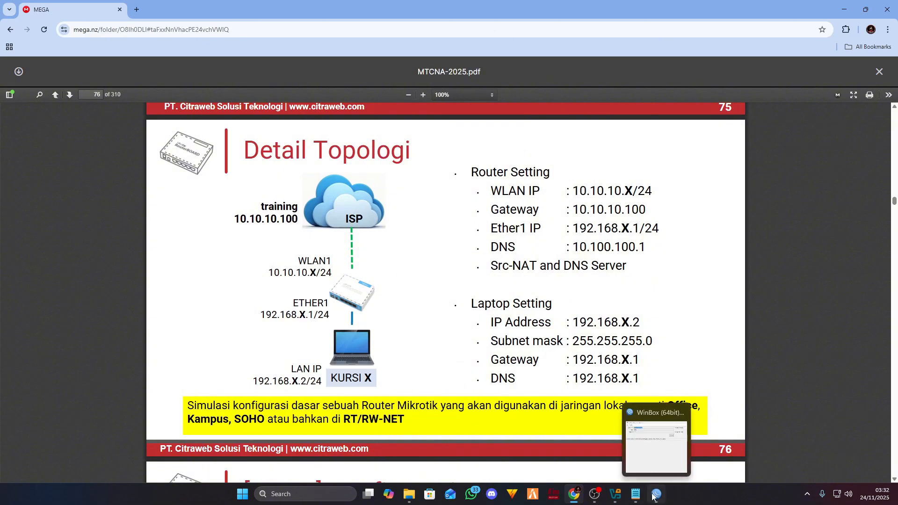
pyautogui.click(615, 494)
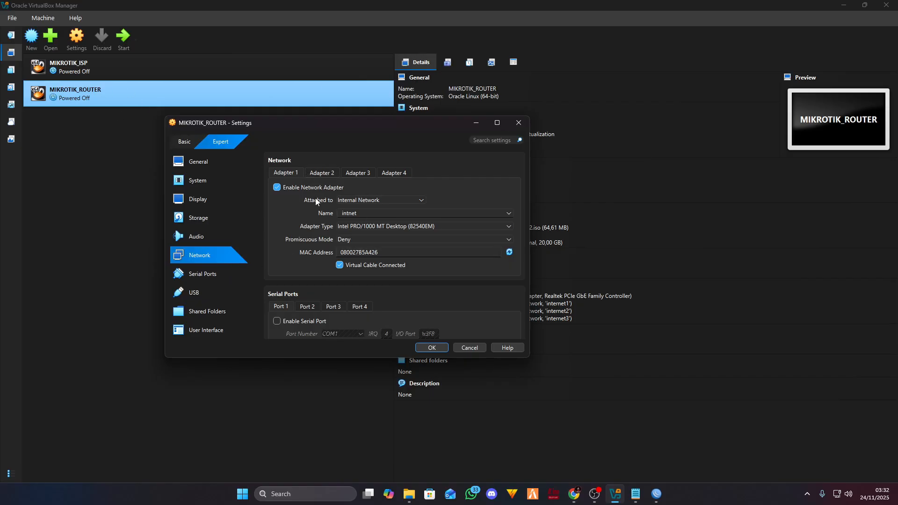
pyautogui.click(508, 215)
pyautogui.click(372, 227)
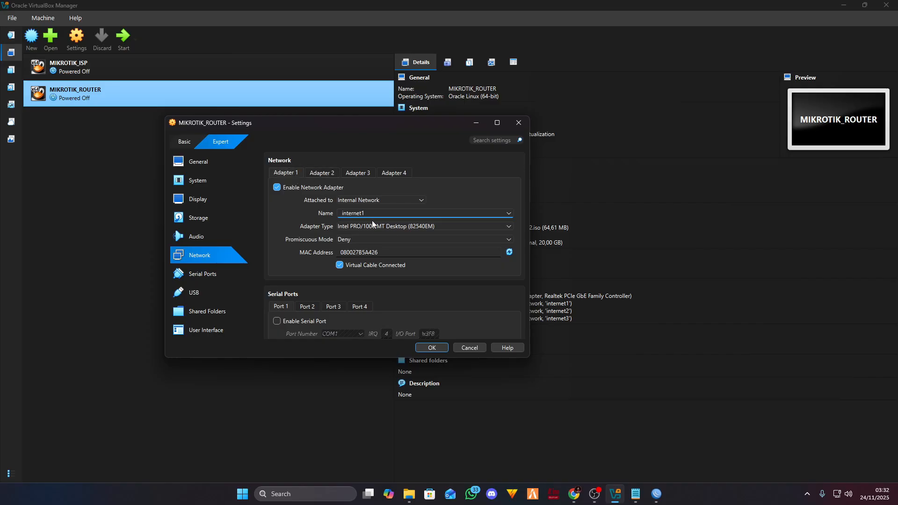
pyautogui.moveTo(366, 213); pyautogui.dragTo(323, 213)
pyautogui.click(409, 214)
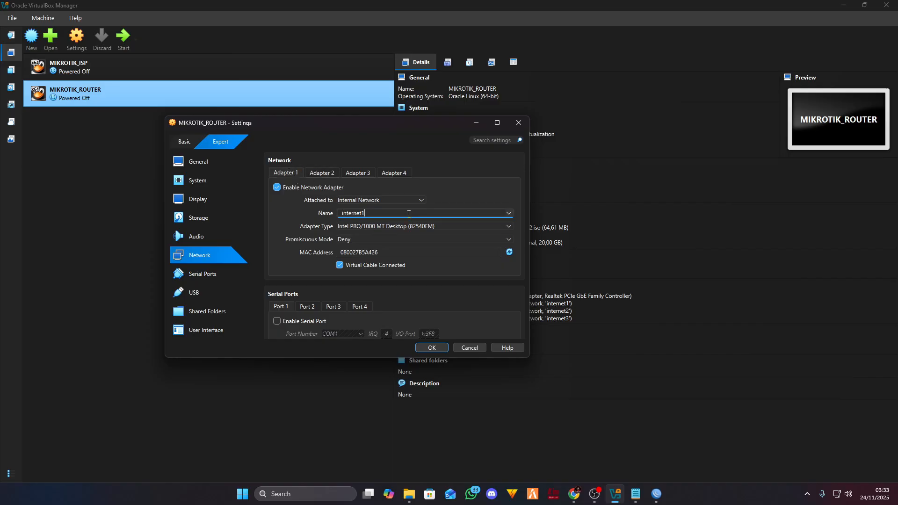
# - Name the internal networks of adapters 2, 3 and 4 lan1, lan2 and lan3
pyautogui.click(322, 172)
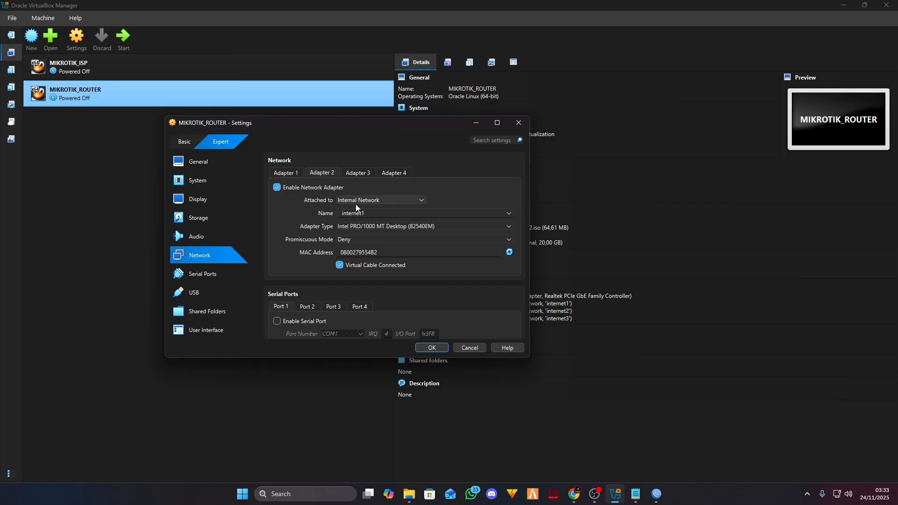
pyautogui.click(509, 216)
pyautogui.click(468, 213)
pyautogui.moveTo(381, 211); pyautogui.dragTo(316, 203)
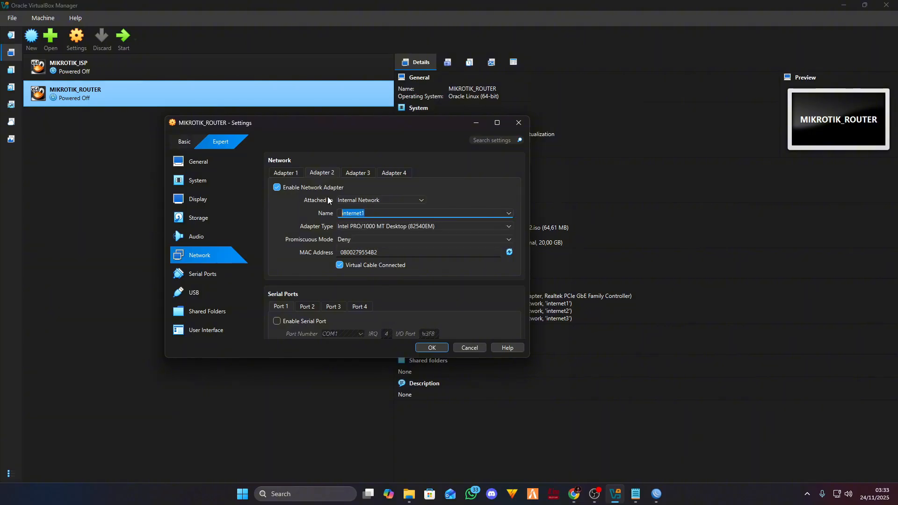
pyautogui.write('lan1')
pyautogui.click(358, 172)
pyautogui.write('lan2')
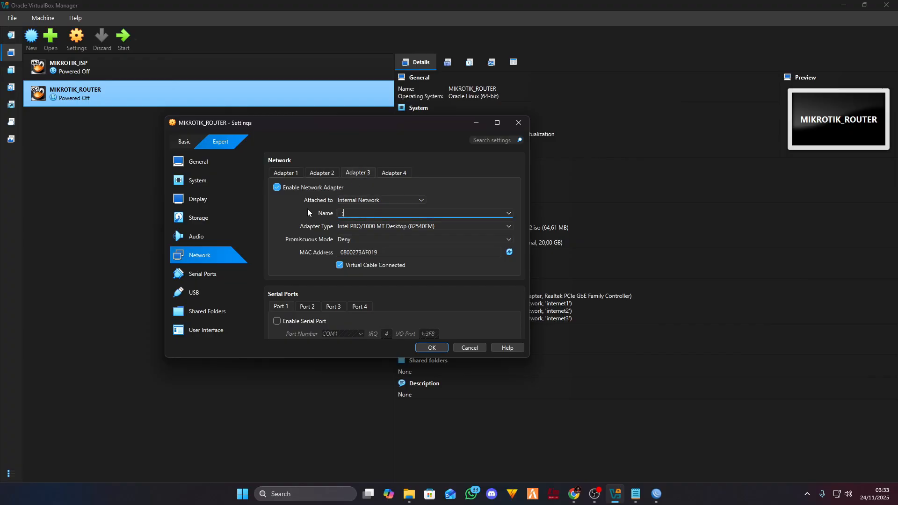
pyautogui.click(394, 173)
pyautogui.press('BackSpace')
pyautogui.press('BackSpace')
pyautogui.press('BackSpace')
pyautogui.press('BackSpace')
pyautogui.press('BackSpace')
pyautogui.press('BackSpace')
pyautogui.press('BackSpace')
pyautogui.press('BackSpace')
pyautogui.press('BackSpace')
pyautogui.write('lan3')
# - Review all four adapters and save the network settings
pyautogui.click(322, 173)
pyautogui.click(358, 172)
pyautogui.click(394, 173)
pyautogui.click(286, 173)
pyautogui.click(322, 173)
pyautogui.click(358, 173)
pyautogui.click(397, 173)
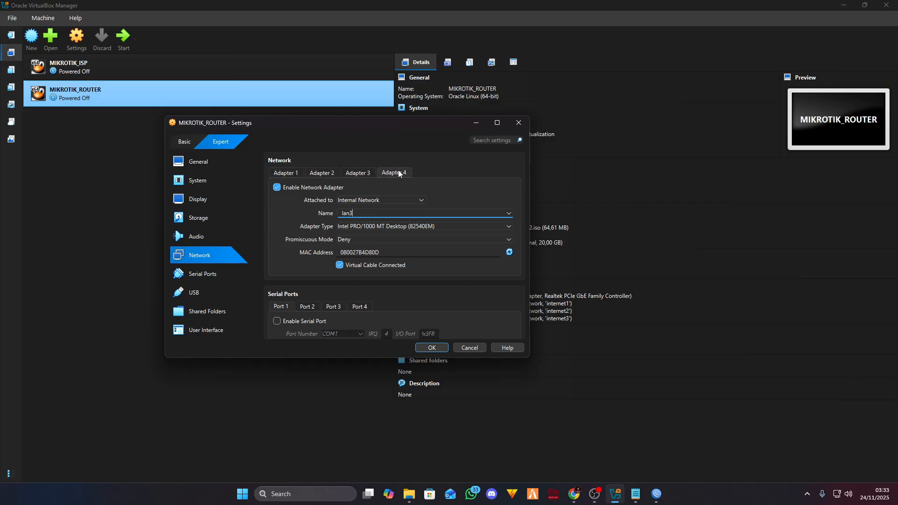
pyautogui.click(440, 349)
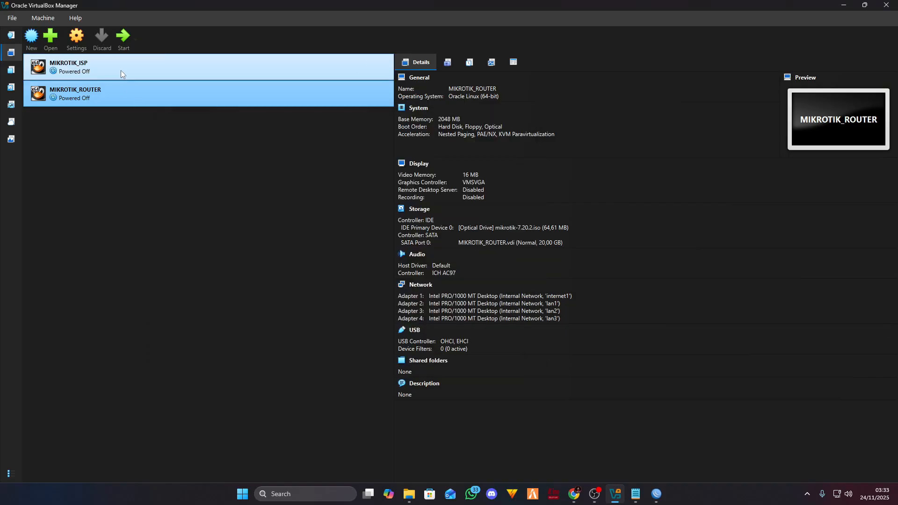
# - Boot the MIKROTIK_ROUTER VM and arrange its console beside the MIKROTIK_ISP console
pyautogui.click(166, 69)
pyautogui.doubleClick(170, 92)
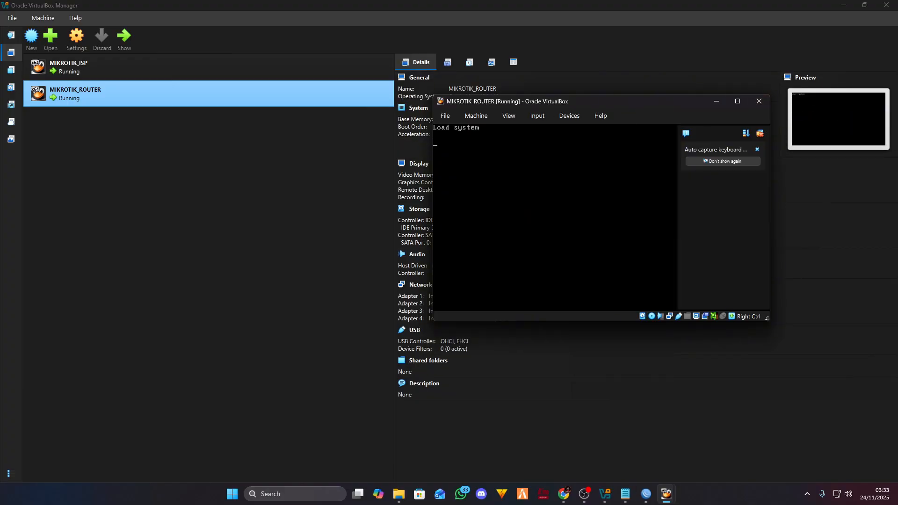
pyautogui.moveTo(635, 103); pyautogui.dragTo(266, 129)
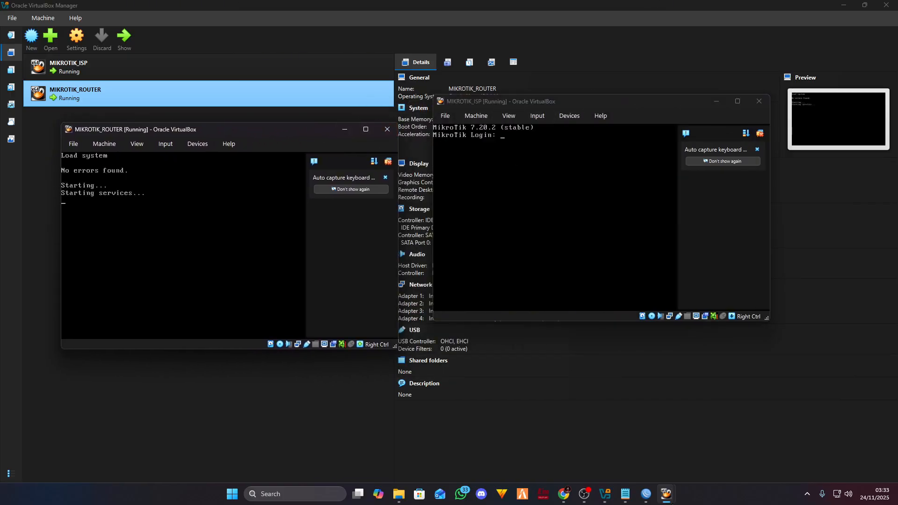
pyautogui.hotkey('alt', 'Tab')
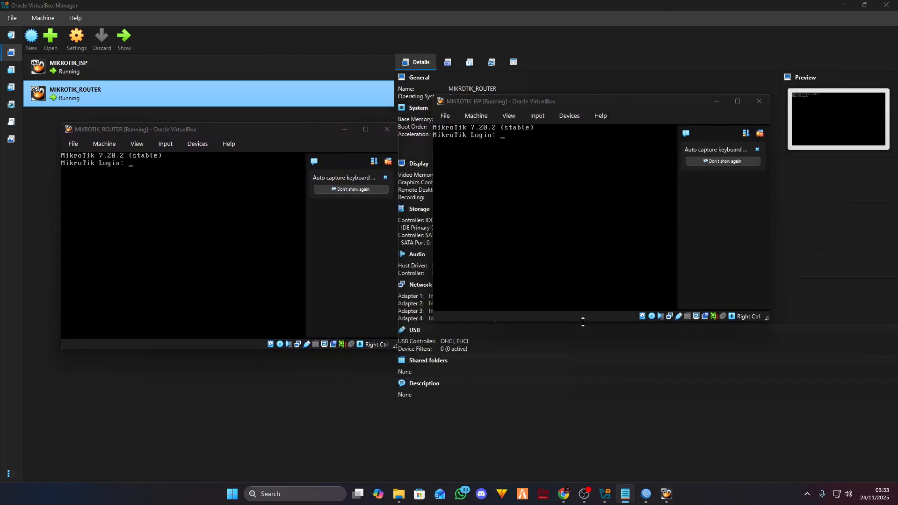
pyautogui.moveTo(614, 101); pyautogui.dragTo(627, 107)
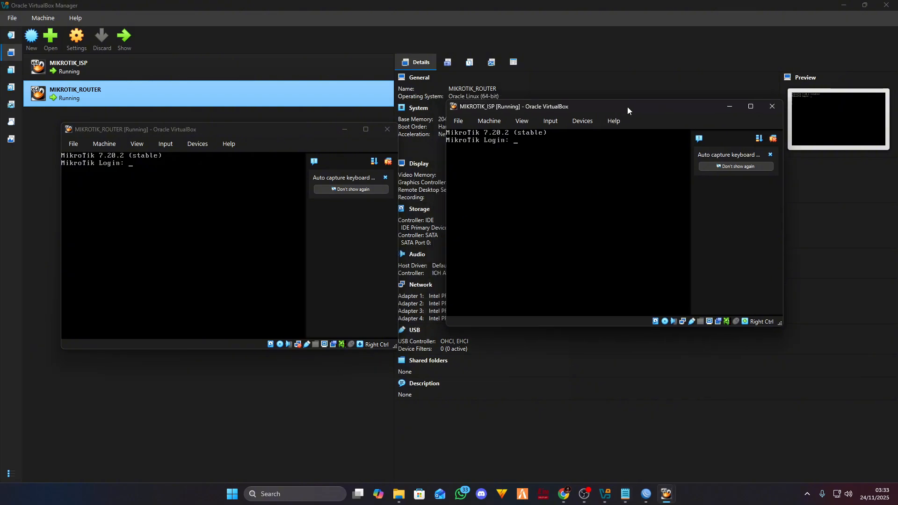
# - Log into the ISP and router consoles as admin with an empty password
pyautogui.write('admin')
pyautogui.press('Return')
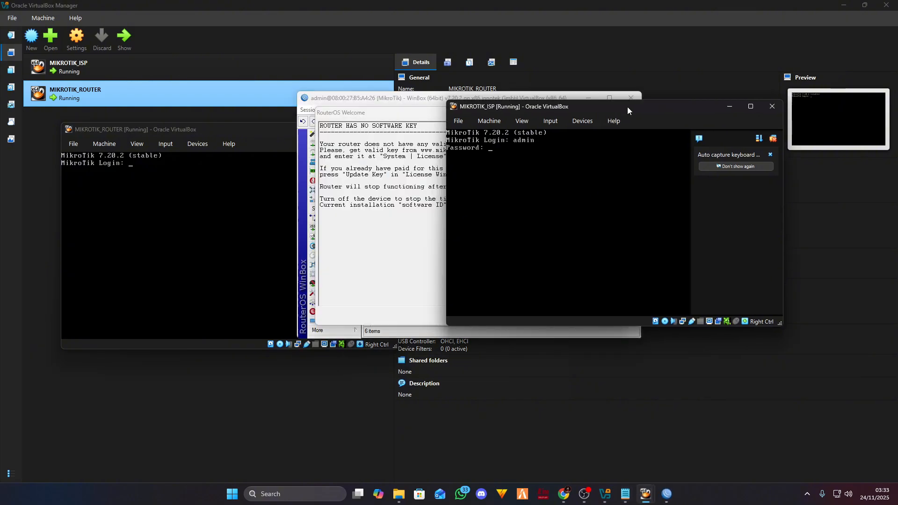
pyautogui.press('Return')
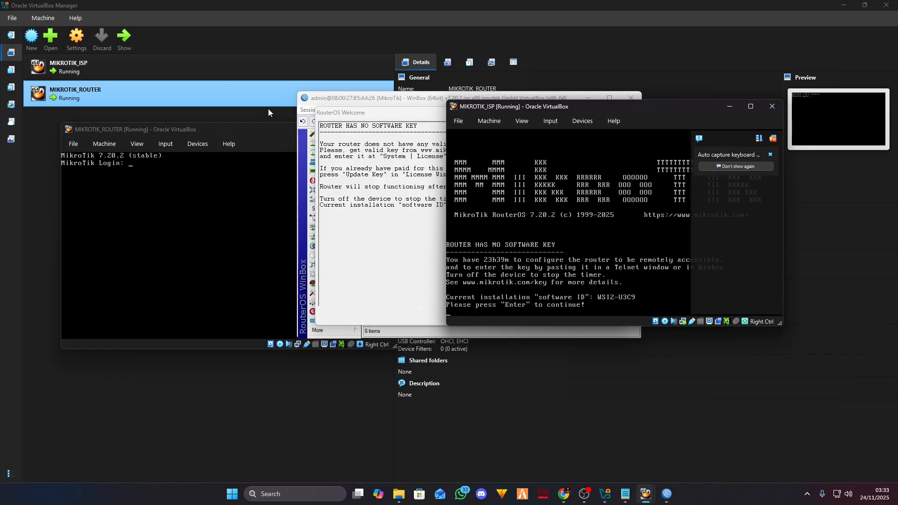
pyautogui.click(227, 129)
pyautogui.write('admin')
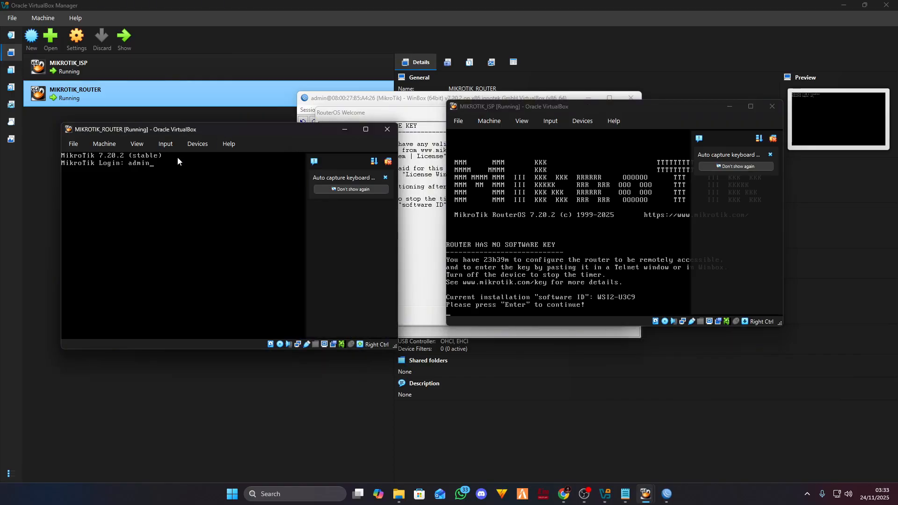
pyautogui.press('Return')
pyautogui.press('Return')
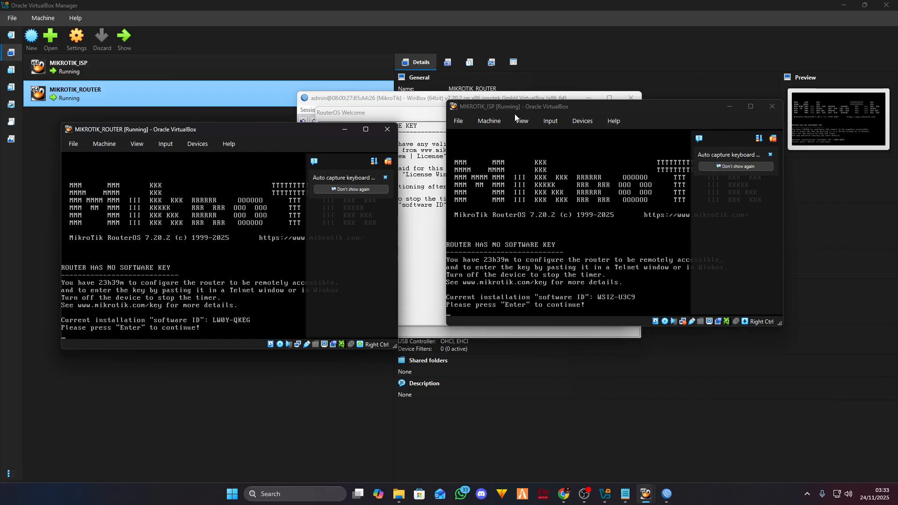
pyautogui.moveTo(590, 108); pyautogui.dragTo(568, 111)
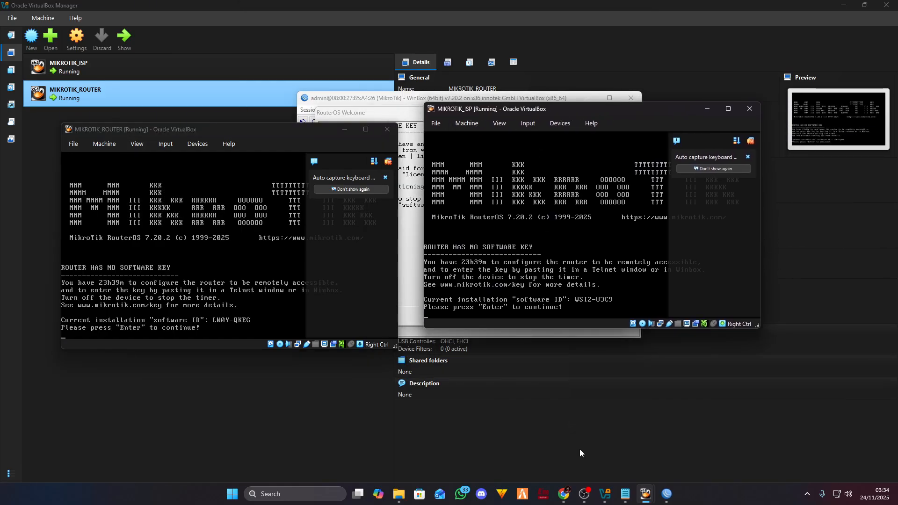
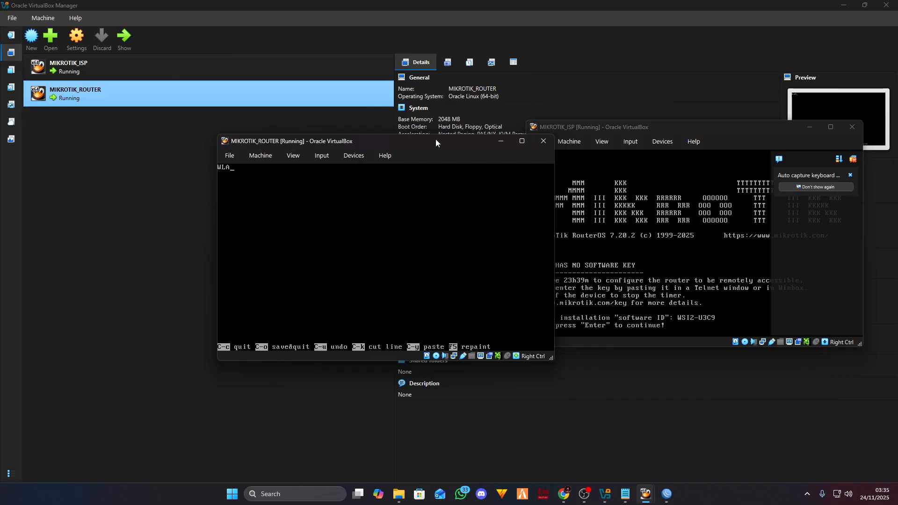
# - Finish entering WLAN1 as the first Ethernet interface's name and save it with Ctrl+O
pyautogui.write('N!')
pyautogui.click(563, 493)
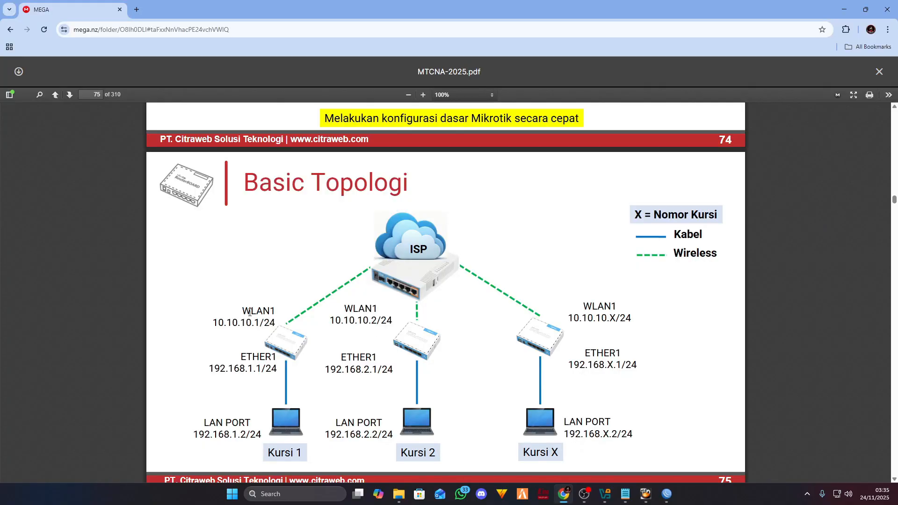
pyautogui.moveTo(669, 496)
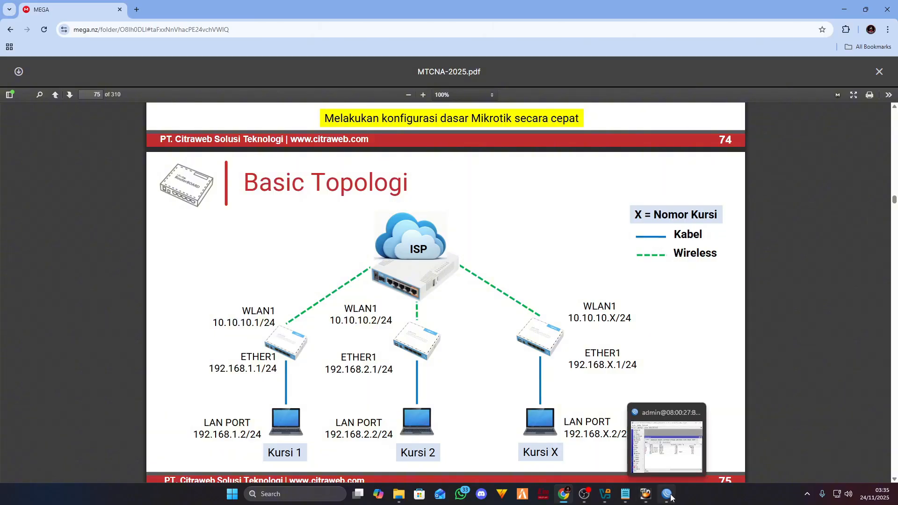
pyautogui.click(650, 437)
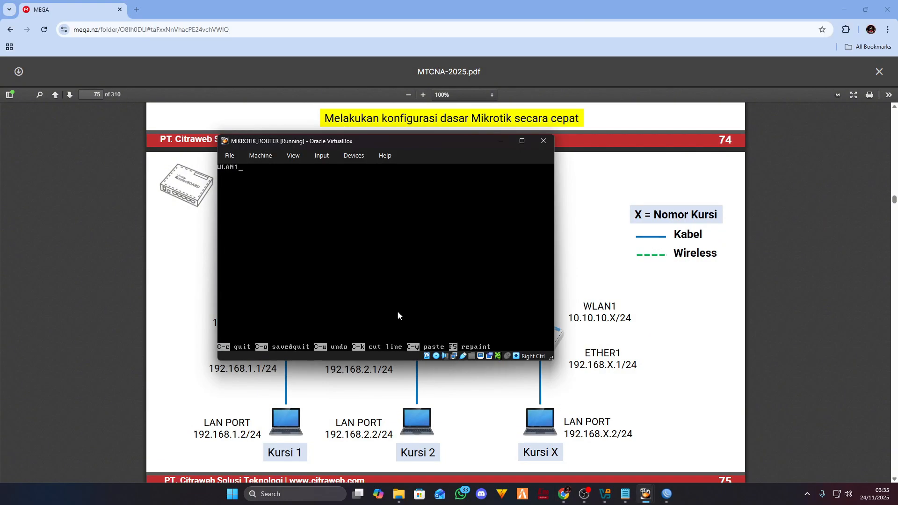
pyautogui.moveTo(388, 140); pyautogui.dragTo(403, 122)
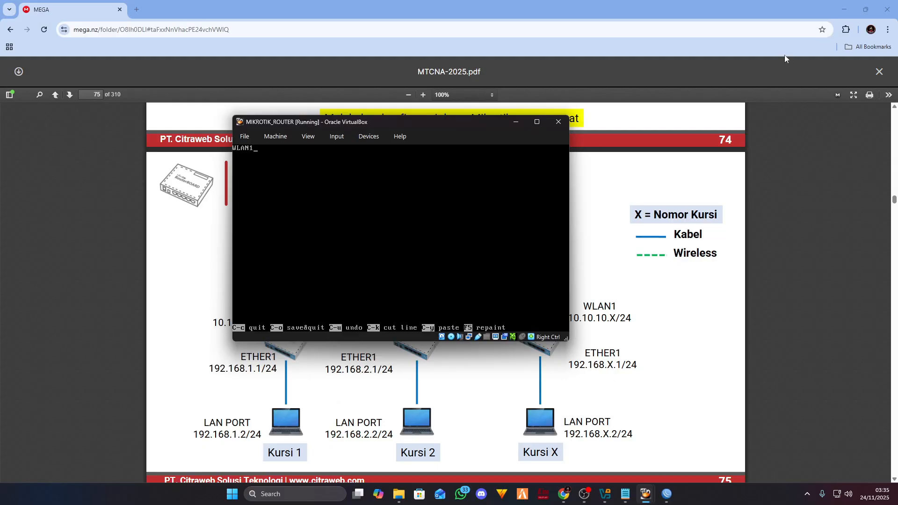
pyautogui.click(844, 9)
pyautogui.moveTo(411, 123)
pyautogui.mouseDown()
pyautogui.moveTo(367, 131)
pyautogui.moveTo(420, 131)
pyautogui.mouseUp()
pyautogui.click(810, 127)
pyautogui.hotkey('ctrl', 'o')
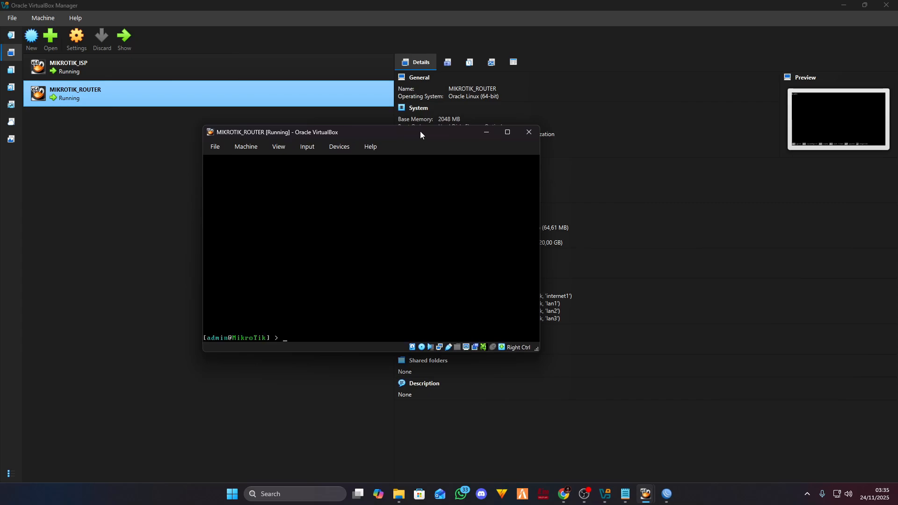
# - List the router's interfaces and disable interface 4, the bridge-ISPtoROUTER bridge
pyautogui.write('interface print')
pyautogui.press('Return')
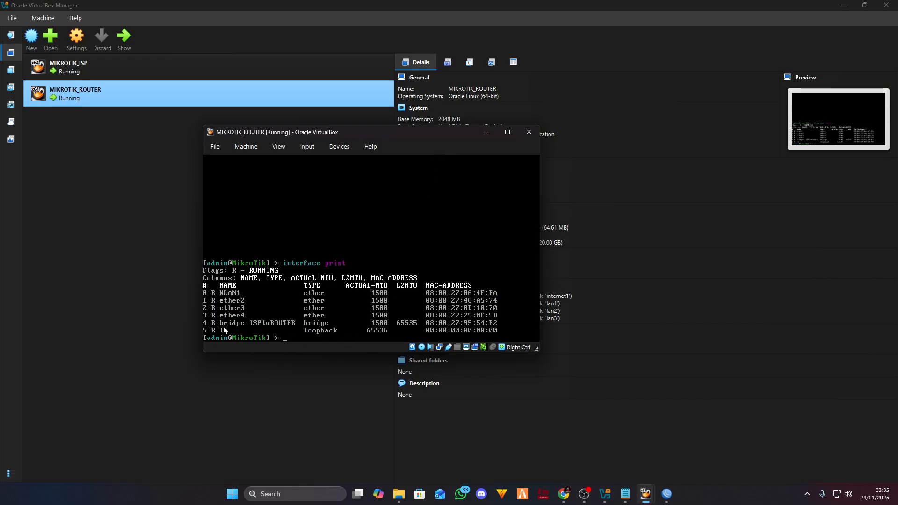
pyautogui.write('interface/')
pyautogui.press('Tab')
pyautogui.press('Tab')
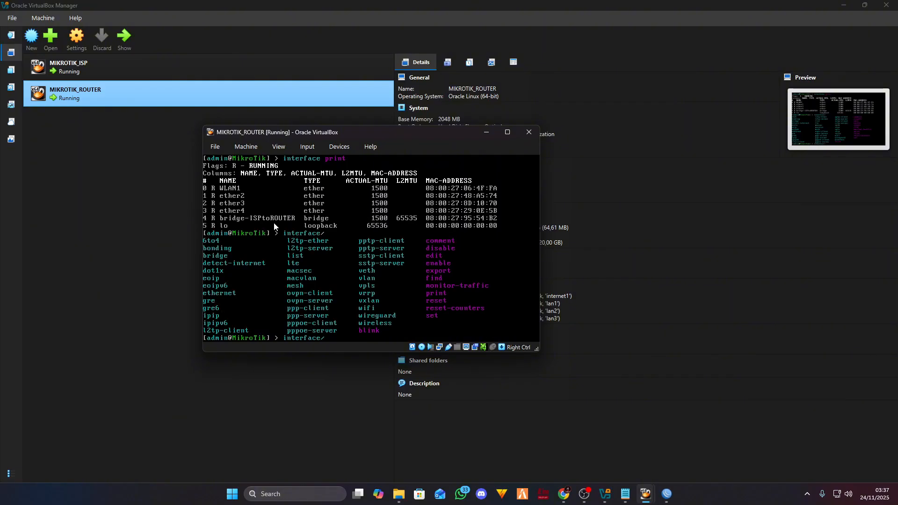
pyautogui.write('disable')
pyautogui.press('Tab')
pyautogui.press('Tab')
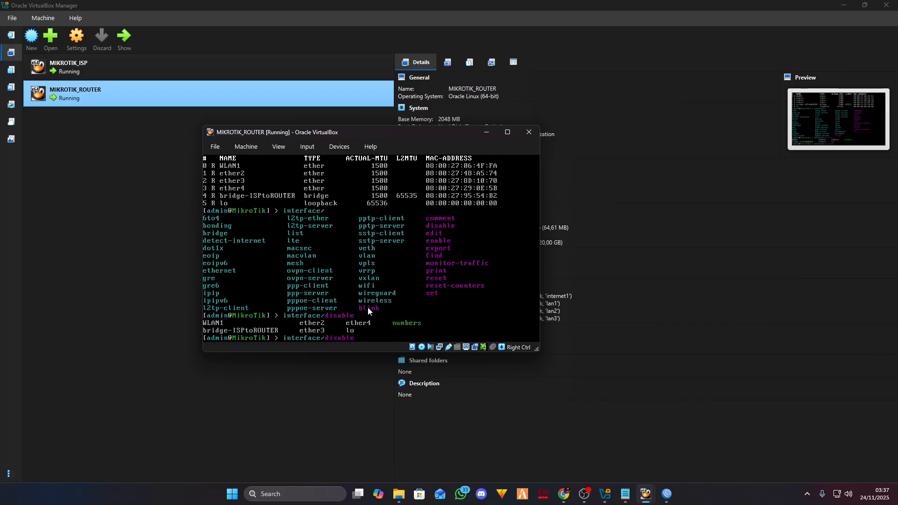
pyautogui.press('Return')
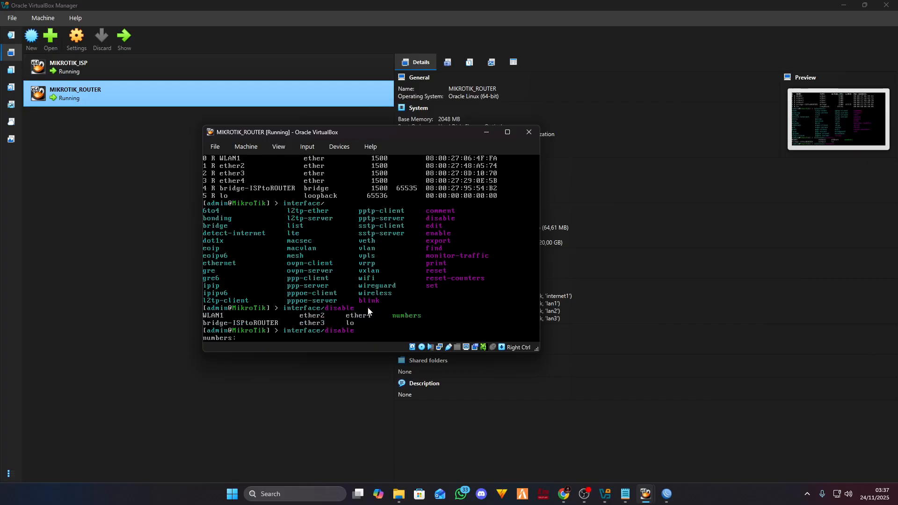
pyautogui.write('4')
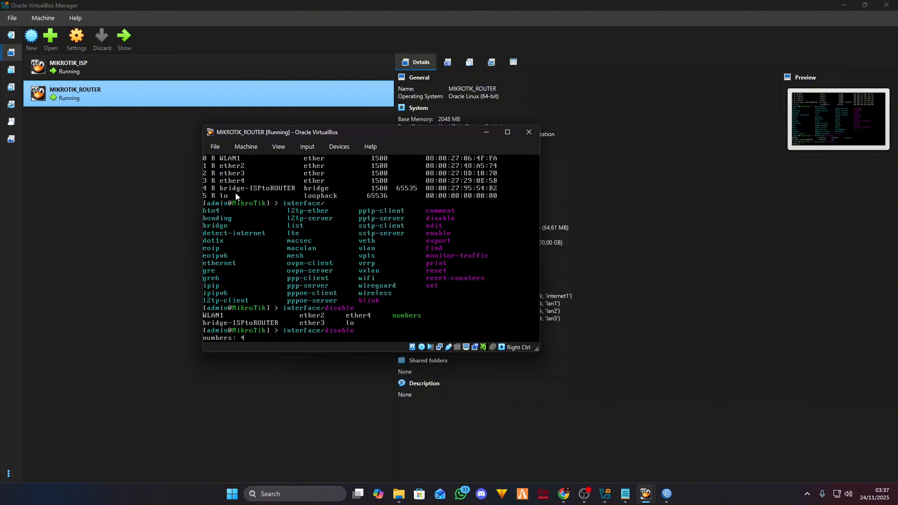
pyautogui.press('Return')
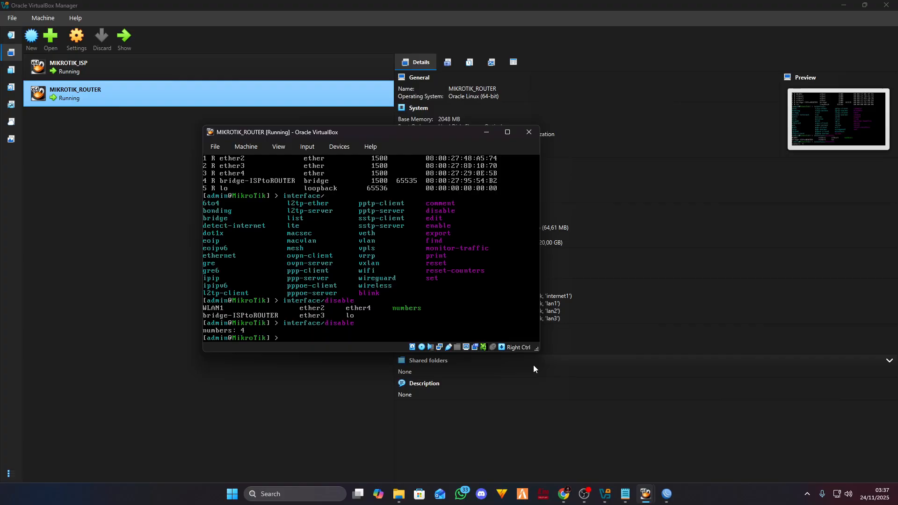
# - List the interfaces again to confirm the bridge shows the disabled X flag
pyautogui.write('interface')
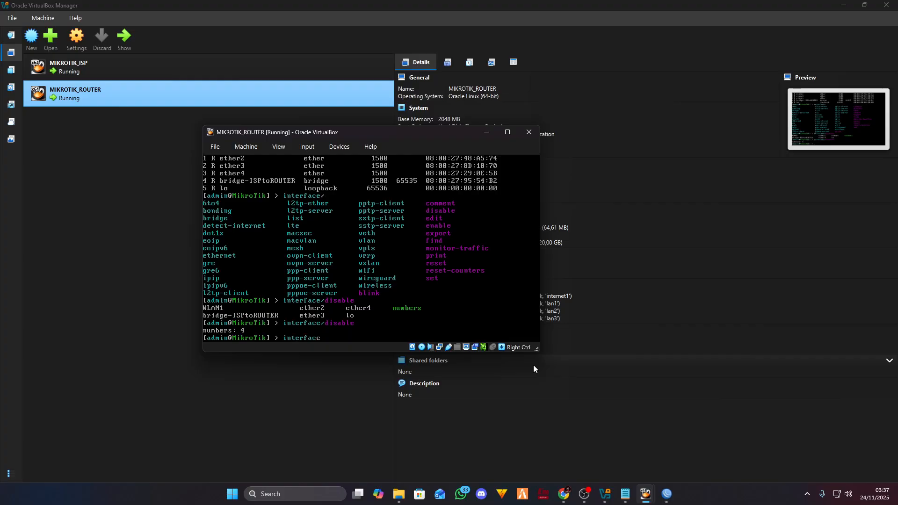
pyautogui.press('BackSpace')
pyautogui.press('BackSpace')
pyautogui.write('ce ')
pyautogui.write('o')
pyautogui.write('rint')
pyautogui.press('Return')
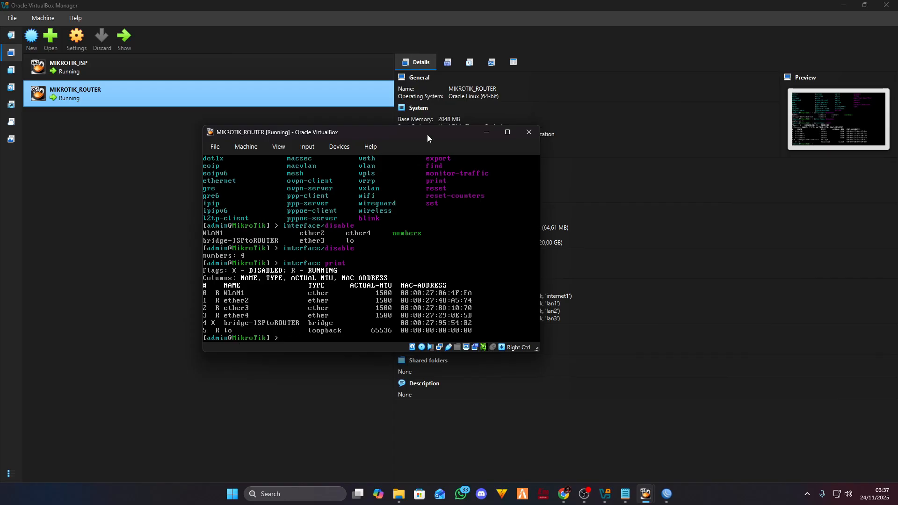
pyautogui.moveTo(427, 134); pyautogui.dragTo(439, 133)
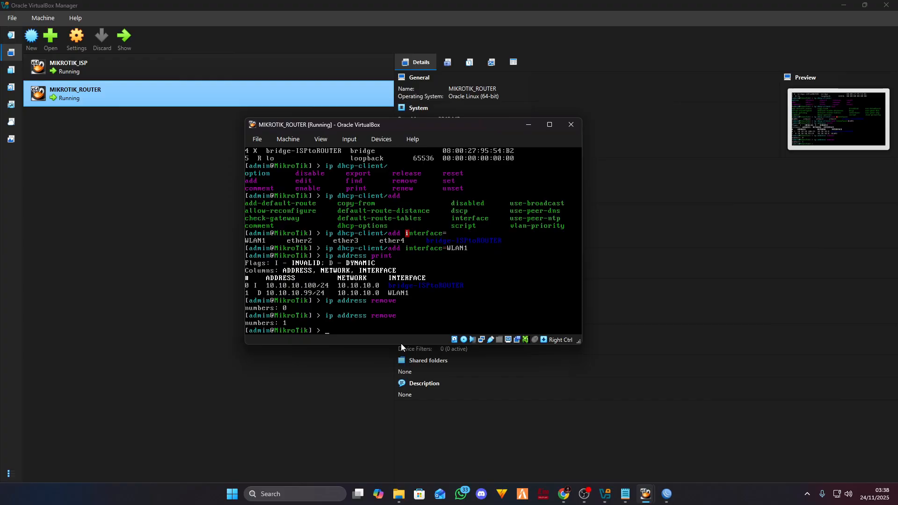
# - Begin an ip address command, then check the topology in the MTCNA PDF and return to the console
pyautogui.write('ip address add')
pyautogui.moveTo(673, 500)
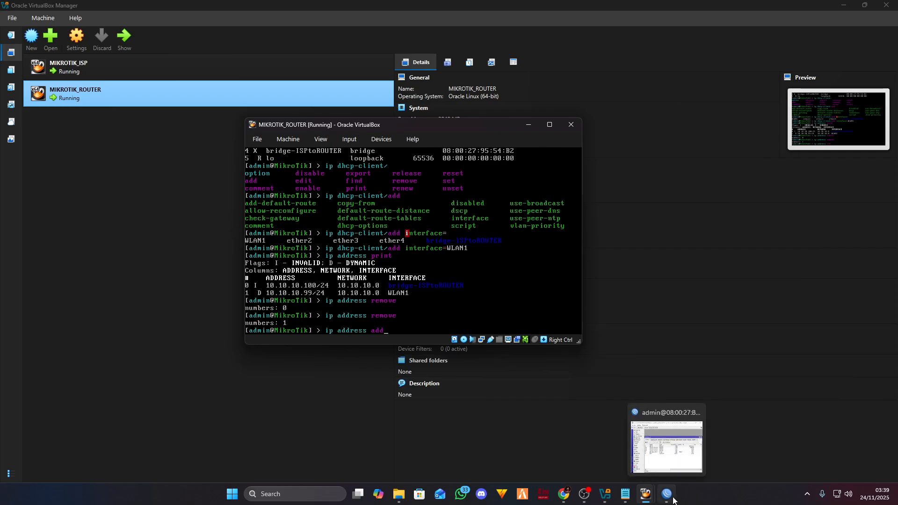
pyautogui.click(563, 493)
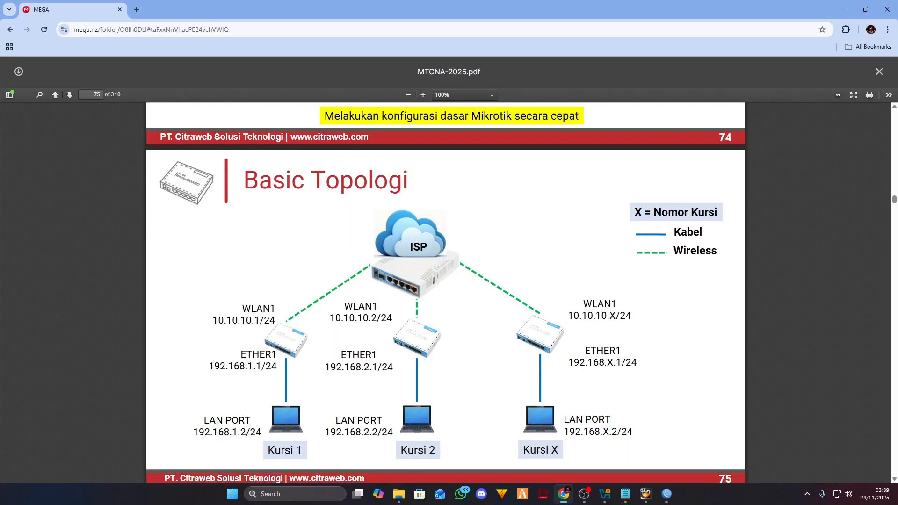
pyautogui.scroll(-3, 350, 311)
pyautogui.scroll(1, 274, 263)
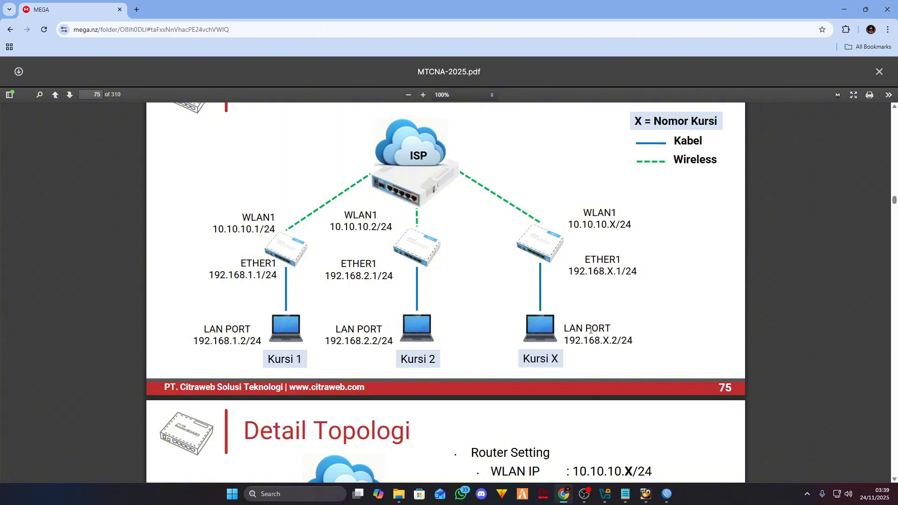
pyautogui.moveTo(645, 497)
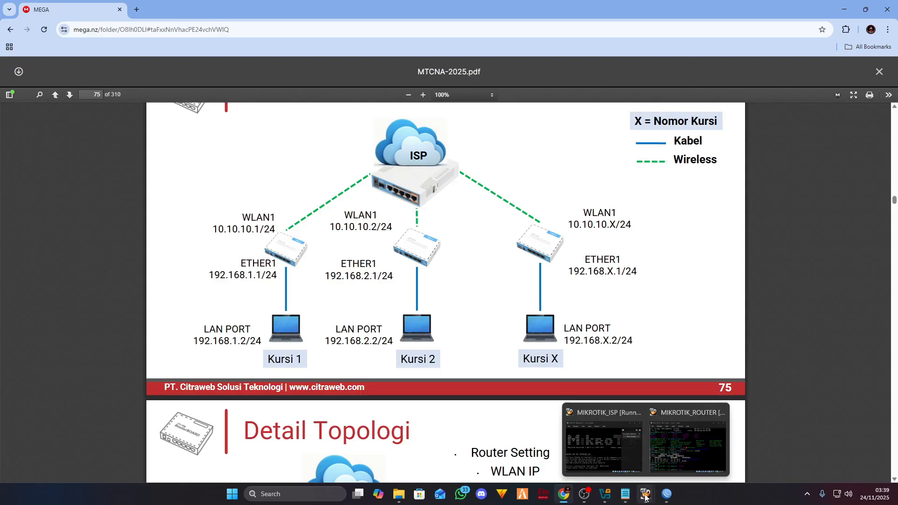
pyautogui.click(658, 444)
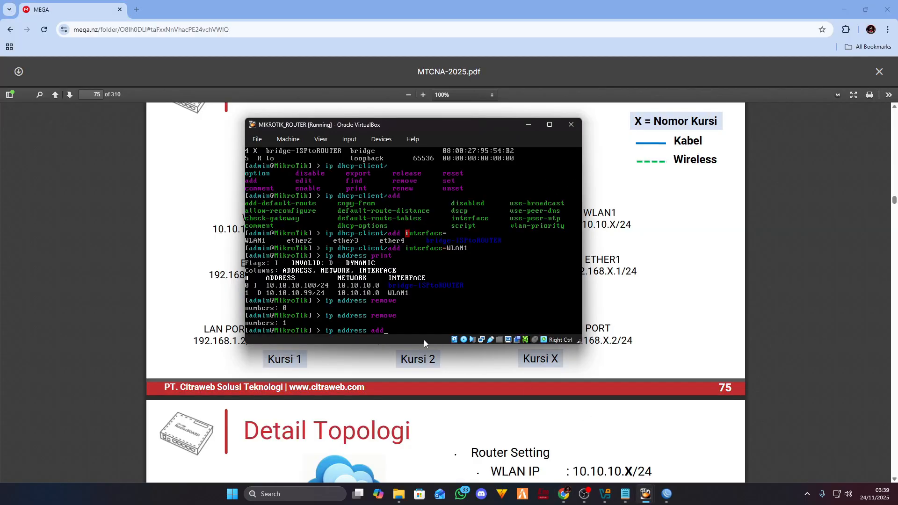
# - Add the address 10.10.10.1/24 on interface WLAN1
pyautogui.press('Return')
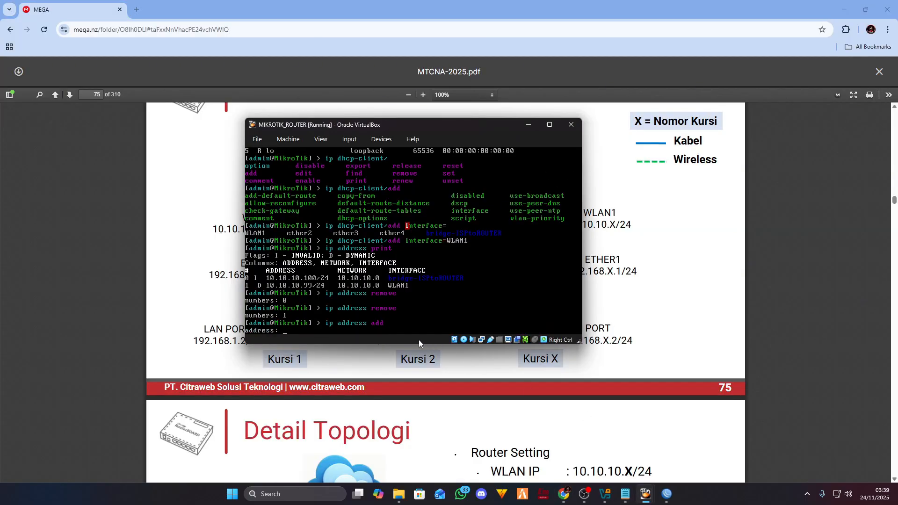
pyautogui.write('10.10.10.1/24')
pyautogui.moveTo(299, 124); pyautogui.dragTo(450, 131)
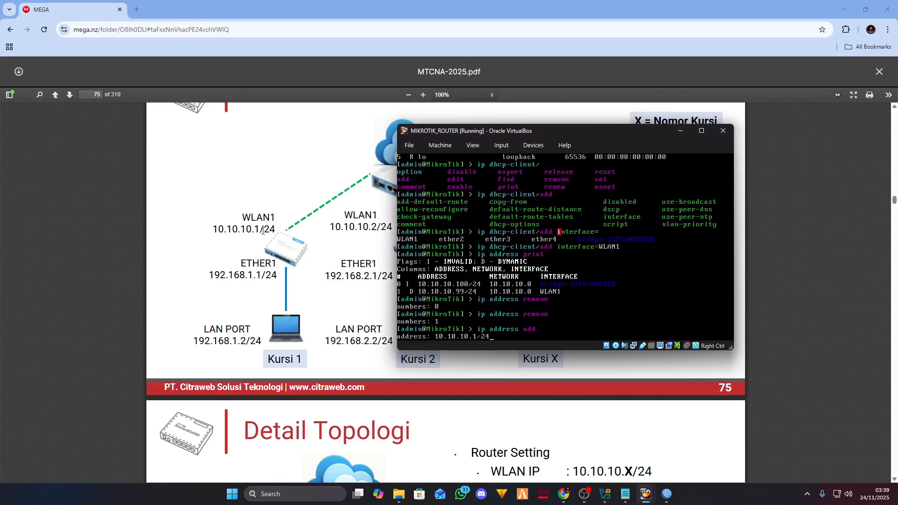
pyautogui.press('Return')
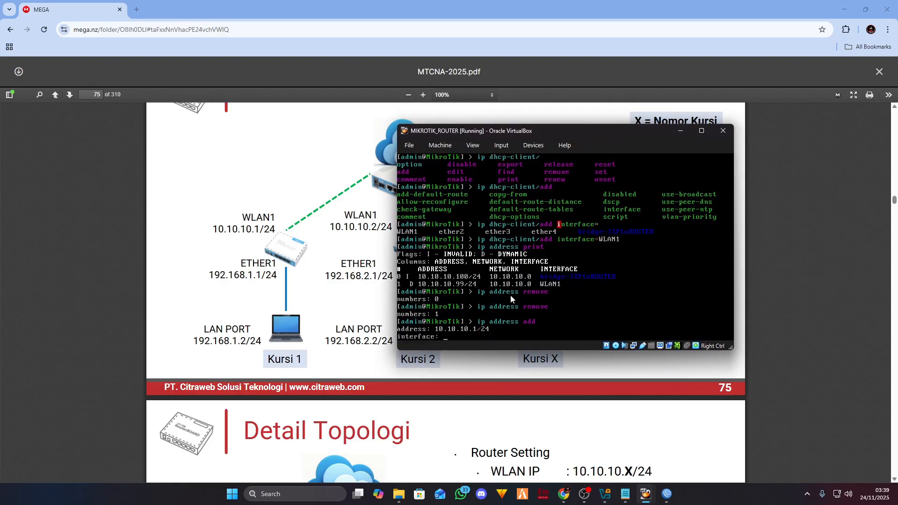
pyautogui.write('WLAN1')
pyautogui.press('Return')
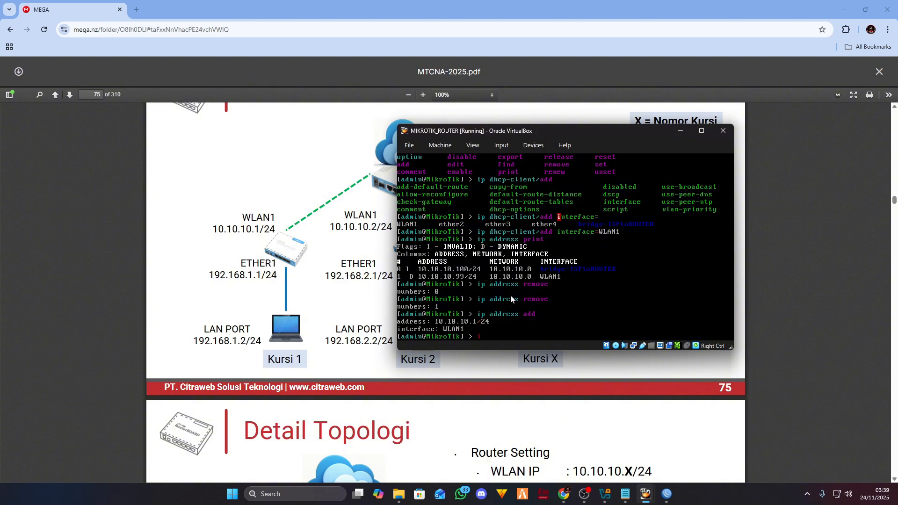
# - Print the IP addresses to confirm 10.10.10.1/24 on WLAN1 is the only one, and enlarge the console
pyautogui.write('ip address print')
pyautogui.press('Return')
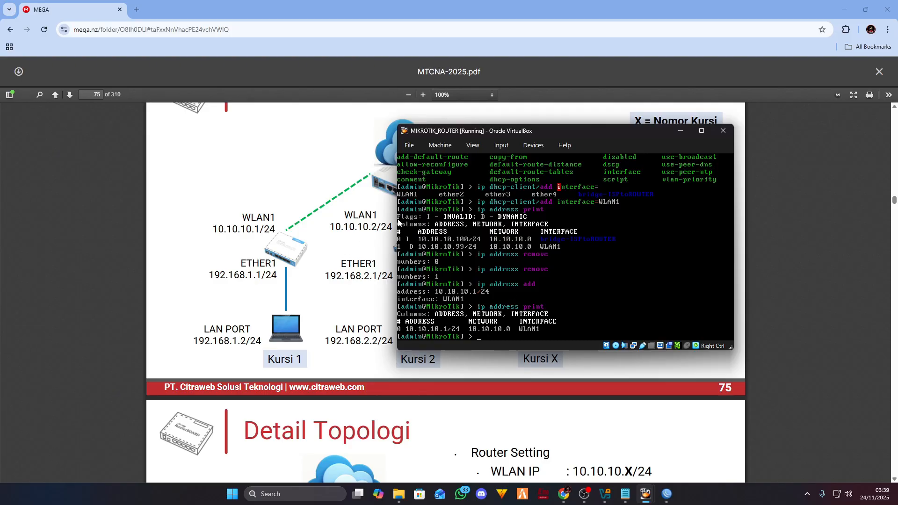
pyautogui.moveTo(540, 131); pyautogui.dragTo(568, 128)
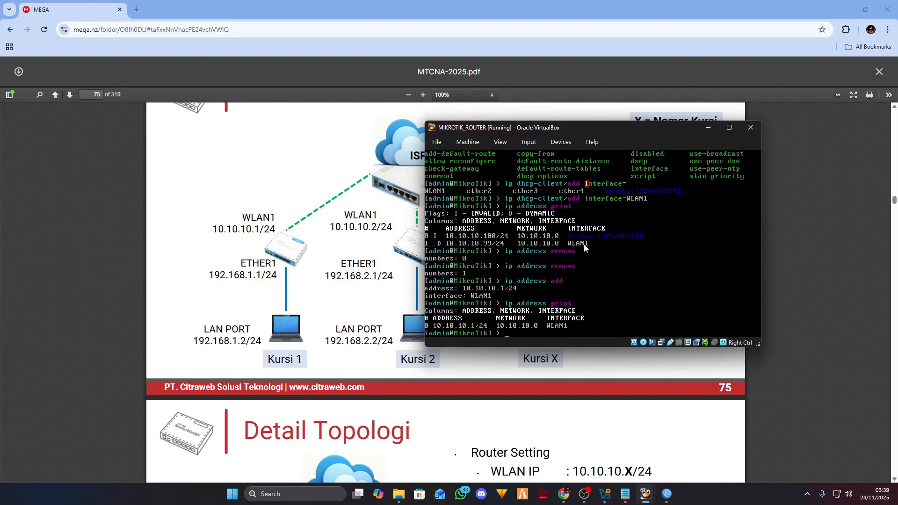
pyautogui.moveTo(545, 350); pyautogui.dragTo(545, 365)
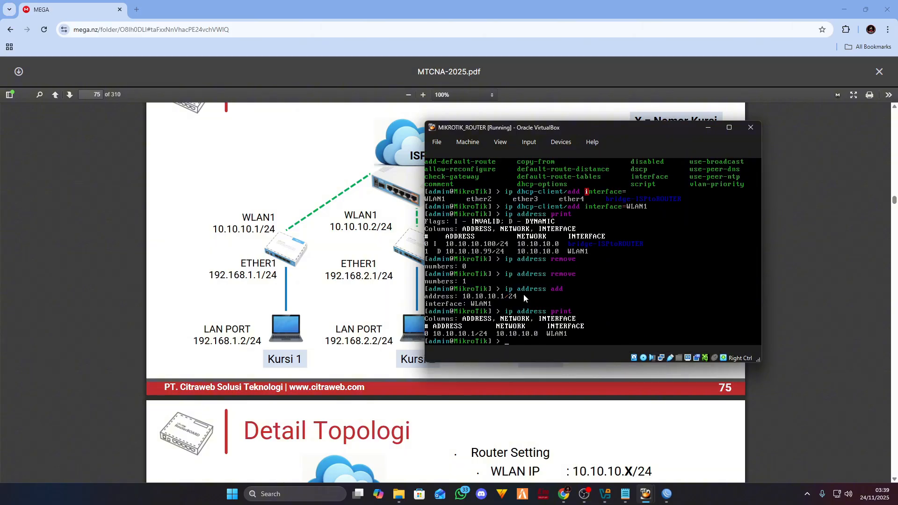
pyautogui.write('ip ')
pyautogui.write('dhcp-ser')
# - Enter the ip dhcp-client menu and add a DHCP client on ether2
pyautogui.press('BackSpace')
pyautogui.press('BackSpace')
pyautogui.press('BackSpace')
pyautogui.write('client')
pyautogui.press('Return')
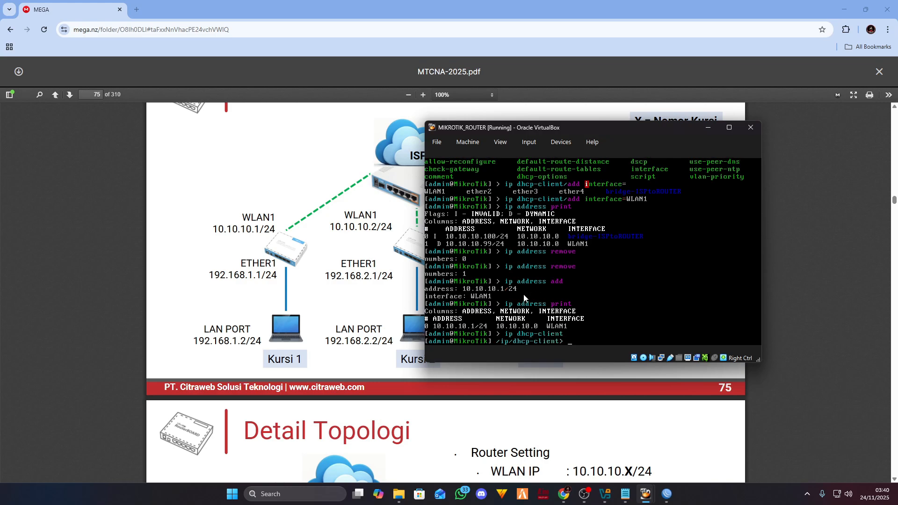
pyautogui.write('add')
pyautogui.press('Return')
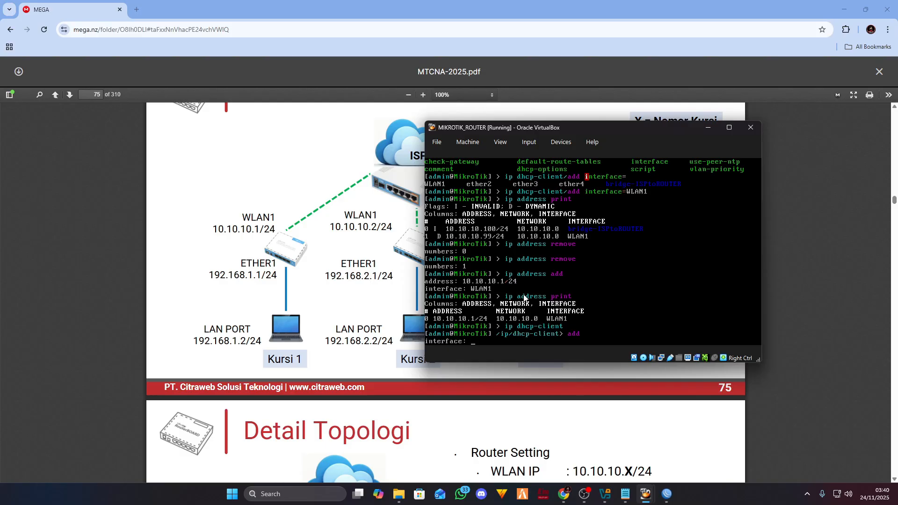
pyautogui.write('ehter')
pyautogui.press('BackSpace')
pyautogui.press('BackSpace')
pyautogui.press('BackSpace')
pyautogui.press('BackSpace')
pyautogui.write('tjer')
pyautogui.write('her2')
pyautogui.press('Return')
# - Add DHCP clients on ether3 and ether4
pyautogui.write('add')
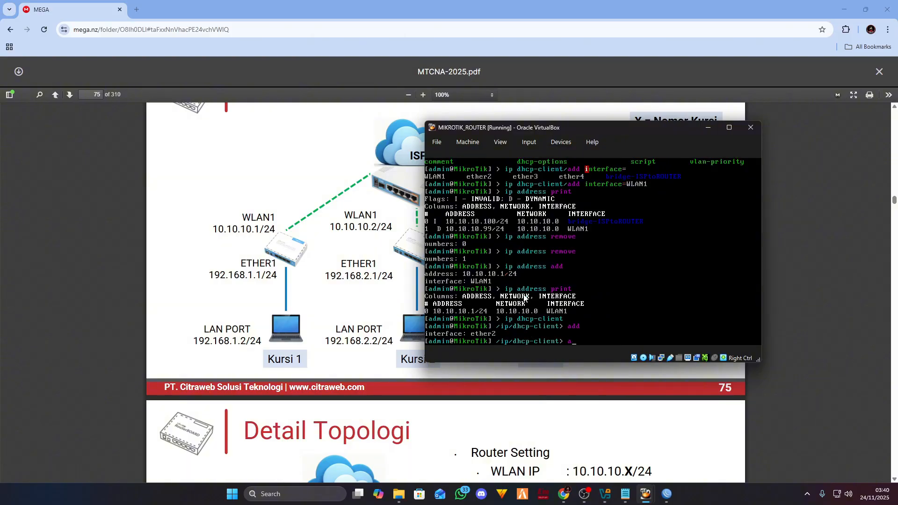
pyautogui.press('Return')
pyautogui.write('e')
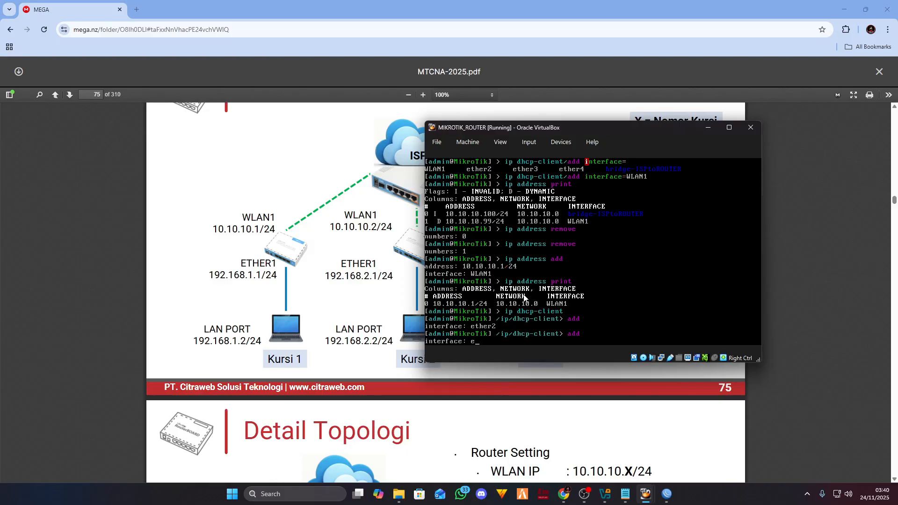
pyautogui.write('ther3')
pyautogui.press('Return')
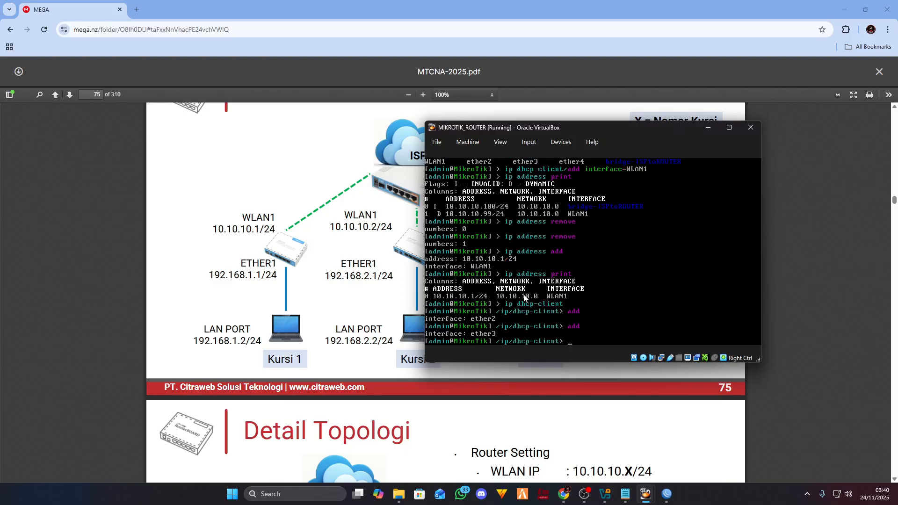
pyautogui.write('r')
pyautogui.press('BackSpace')
pyautogui.write('ether')
pyautogui.press('BackSpace')
pyautogui.press('BackSpace')
pyautogui.press('BackSpace')
pyautogui.write('add')
pyautogui.press('Return')
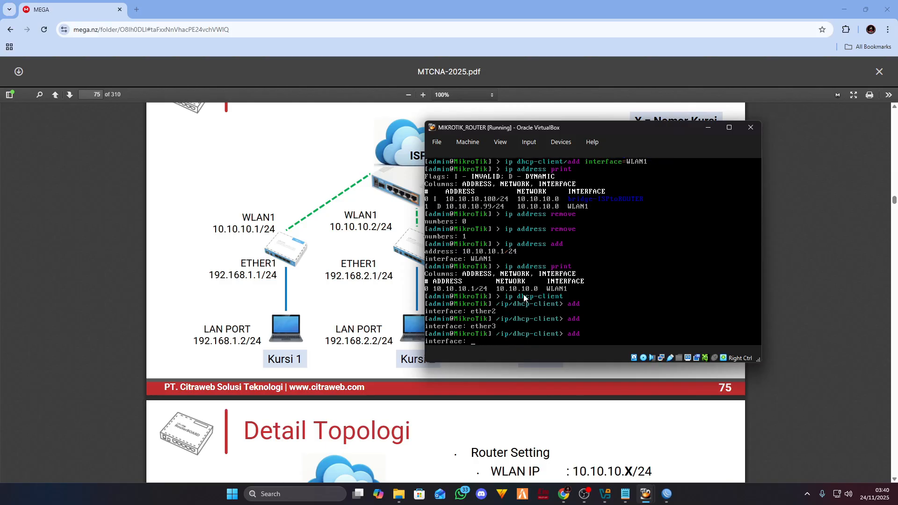
pyautogui.write('ether')
pyautogui.write('3')
pyautogui.press('Return')
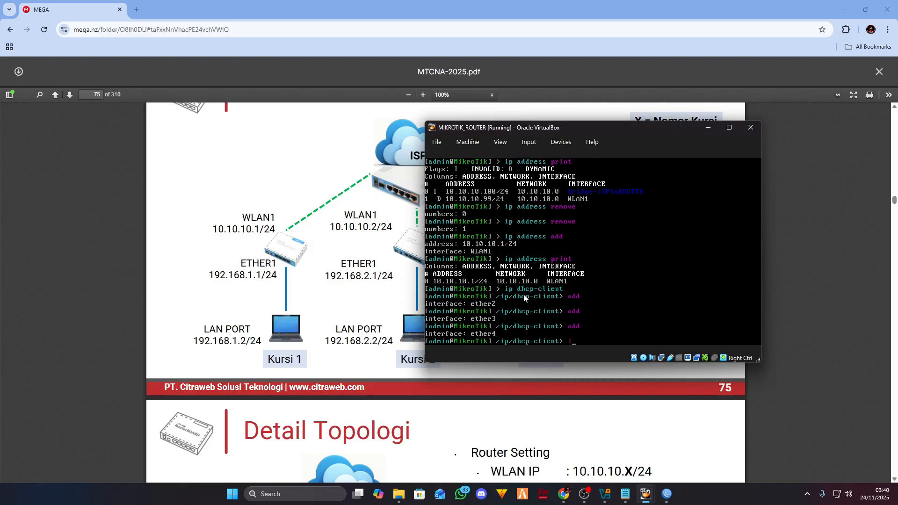
# - Print the IP address table with /ip address print and return to the root level
pyautogui.press('Tab')
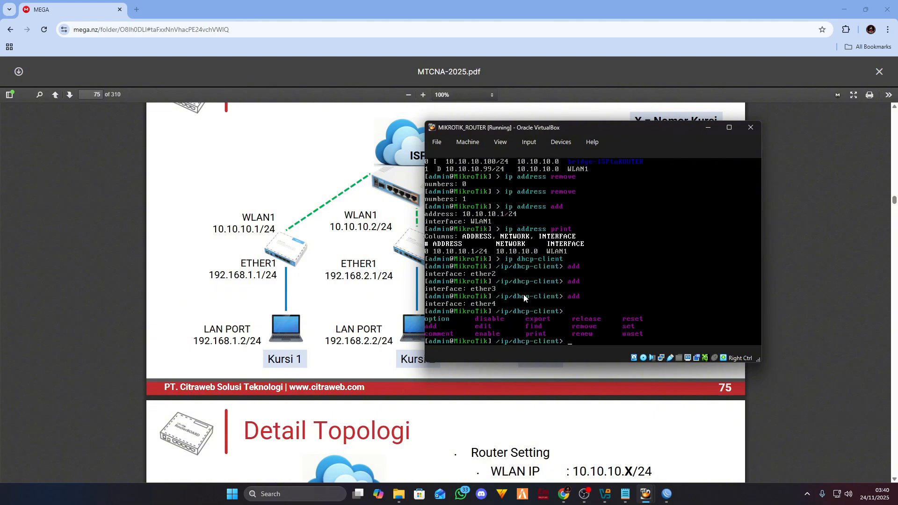
pyautogui.write('/ip address print')
pyautogui.press('Return')
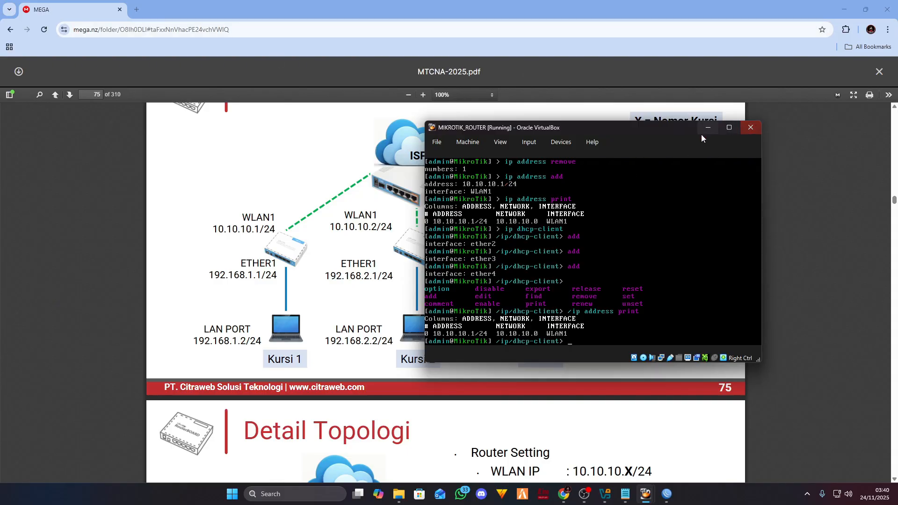
pyautogui.write('/')
pyautogui.write('i')
pyautogui.press('BackSpace')
pyautogui.press('BackSpace')
pyautogui.press('Return')
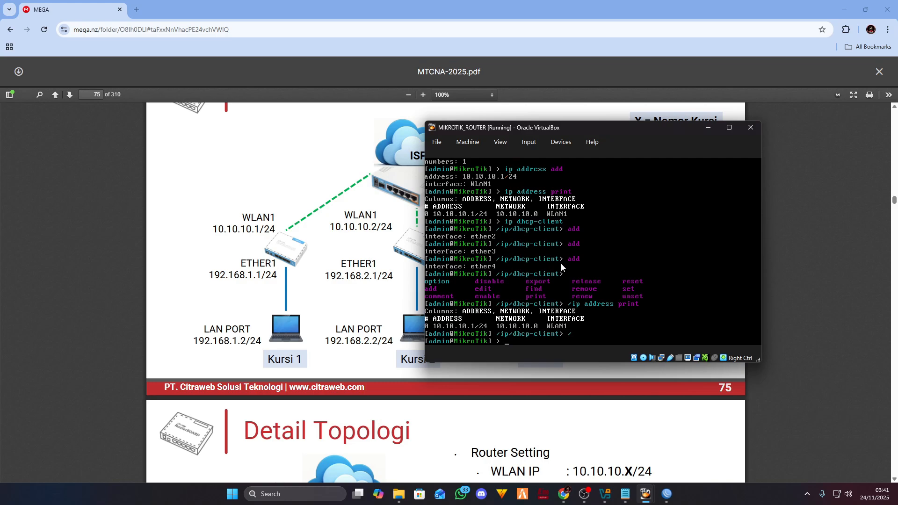
# - List the interfaces to check WLAN1 and ether2–ether4 are running and the bridge disabled
pyautogui.write('interface print')
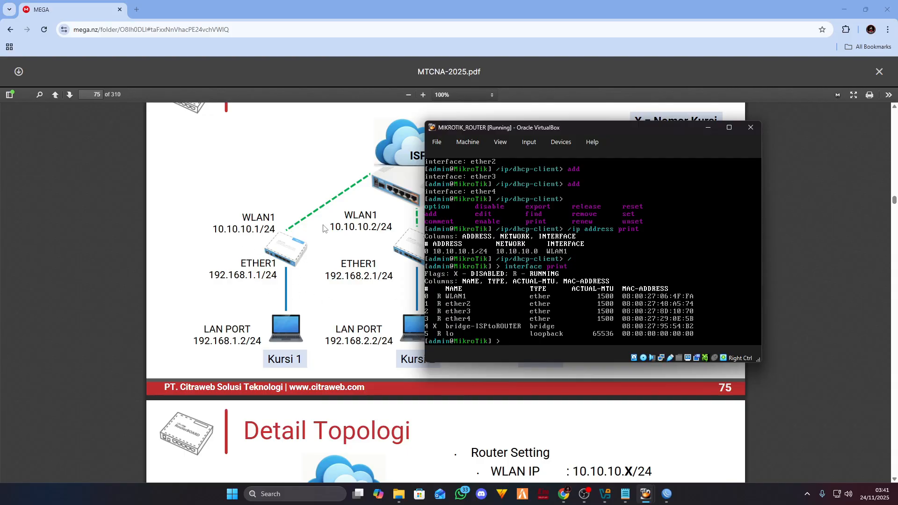
pyautogui.moveTo(580, 125); pyautogui.dragTo(689, 119)
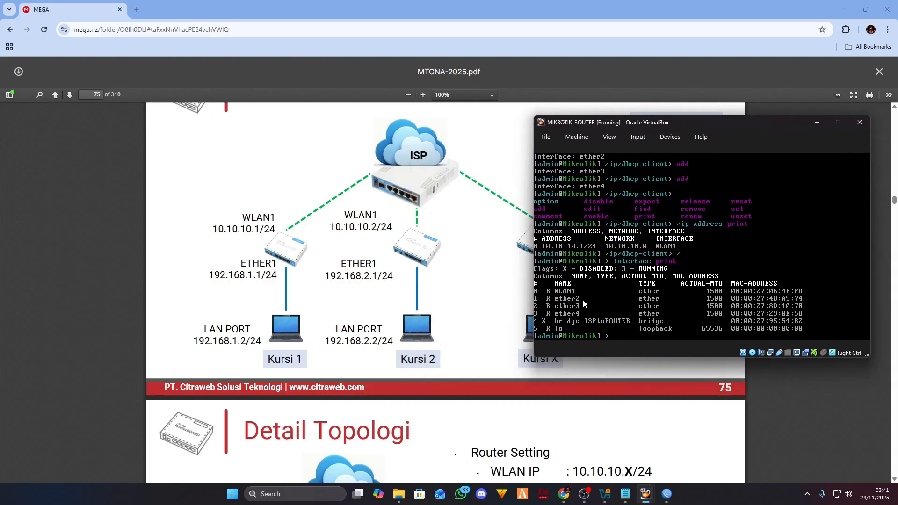
pyautogui.click(550, 302)
pyautogui.press('Control_R')
# - Inspect the LAN PORT labels near Kursi 1 on the PDF topology diagram
pyautogui.click(312, 273)
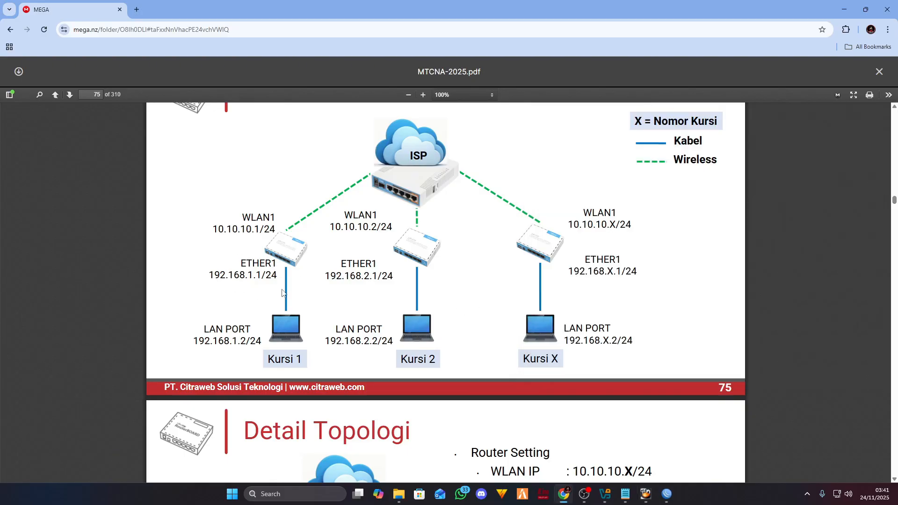
pyautogui.moveTo(281, 347); pyautogui.dragTo(214, 342)
pyautogui.click(292, 280)
pyautogui.moveTo(223, 262); pyautogui.dragTo(278, 277)
pyautogui.click(283, 317)
pyautogui.moveTo(256, 339); pyautogui.dragTo(214, 280)
pyautogui.click(214, 281)
# - Return to the router console and start an interface edit command
pyautogui.moveTo(669, 496)
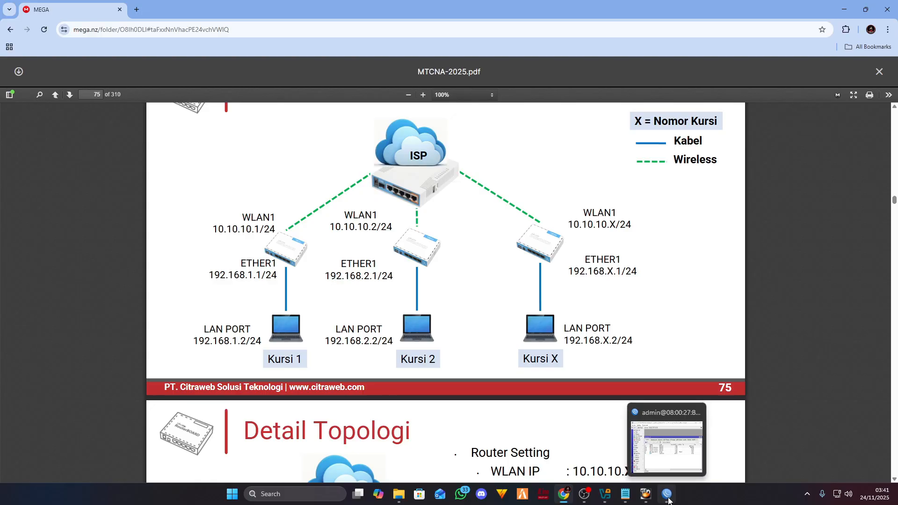
pyautogui.click(686, 444)
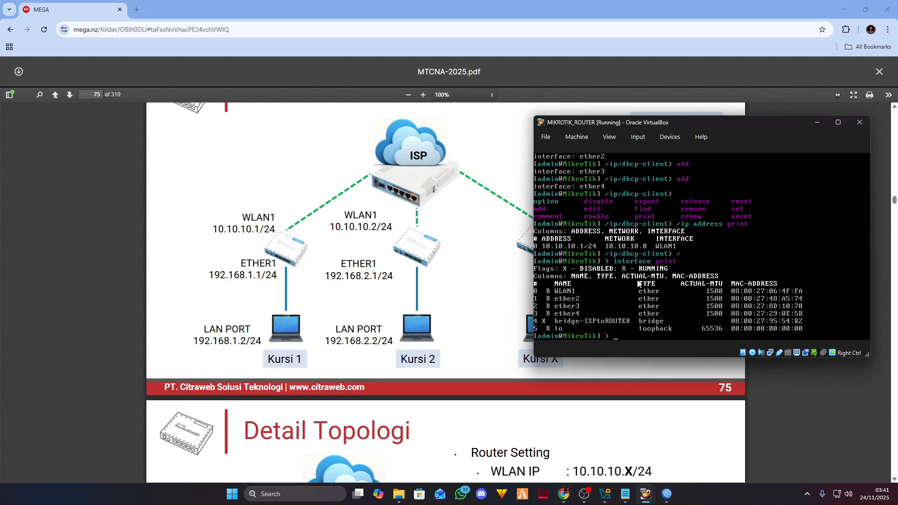
pyautogui.write('ip')
pyautogui.write('interface')
pyautogui.write(' edit')
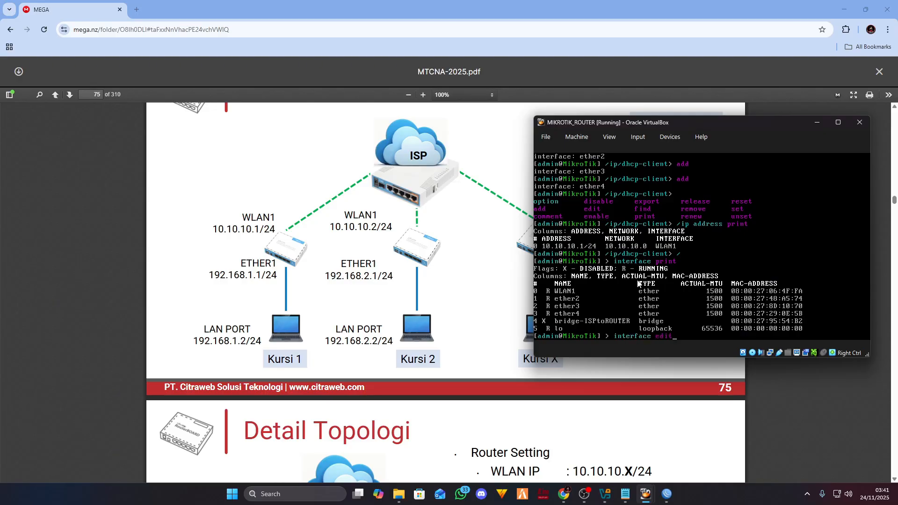
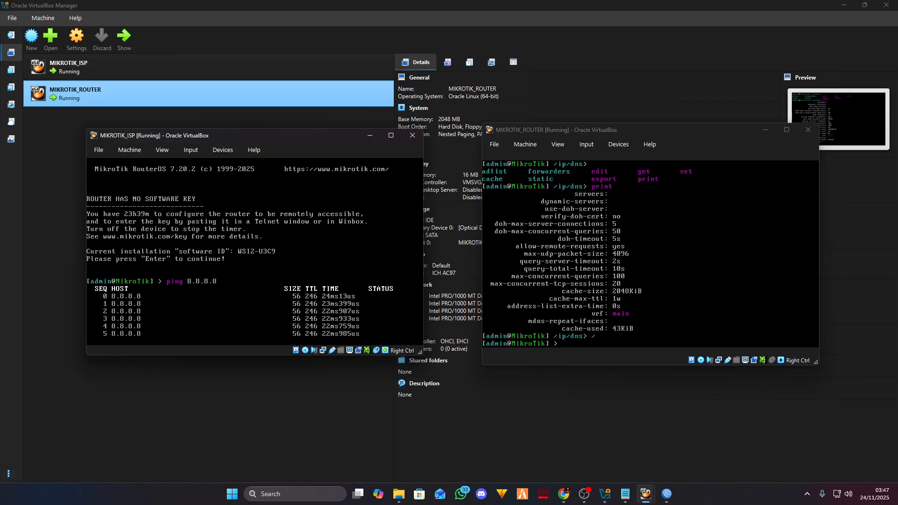
# - Stop the 8.8.8.8 ping and ping google.com from the ISP router, getting 6/6 replies
pyautogui.hotkey('ctrl', 'c')
pyautogui.write('p')
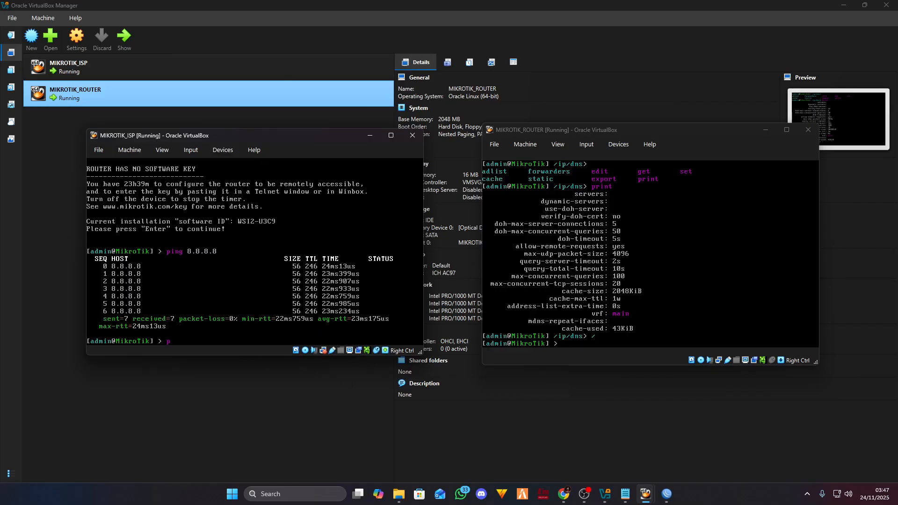
pyautogui.write('ing google.com')
pyautogui.press('Return')
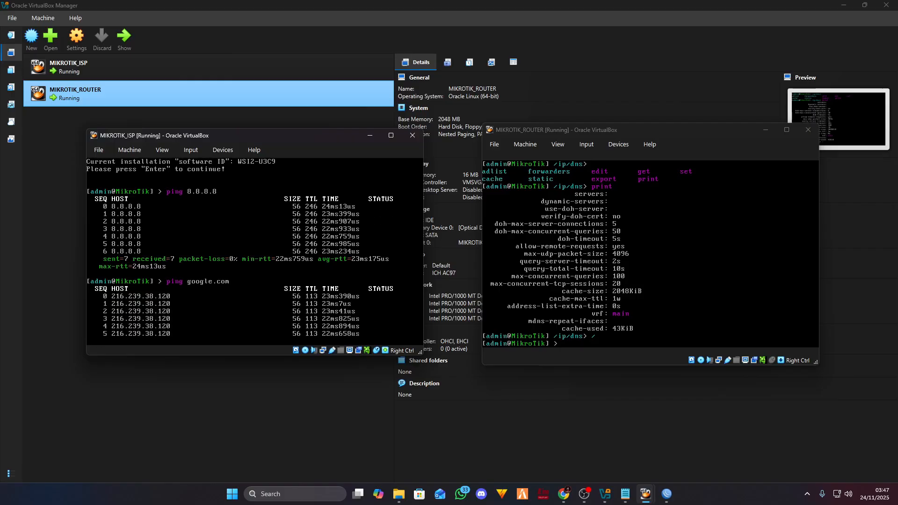
pyautogui.hotkey('ctrl', 'c')
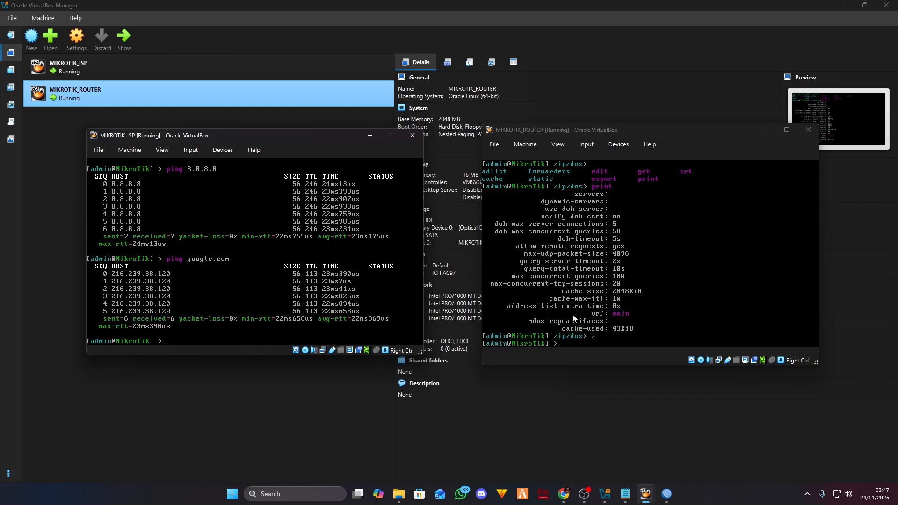
# - Move the router console windows aside and bring up the MTCNA course PDF
pyautogui.click(594, 353)
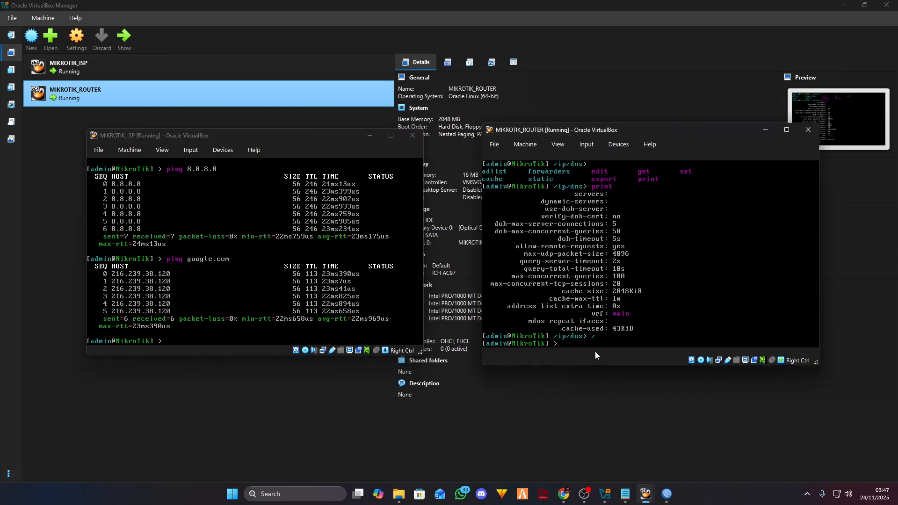
pyautogui.moveTo(216, 138); pyautogui.dragTo(174, 140)
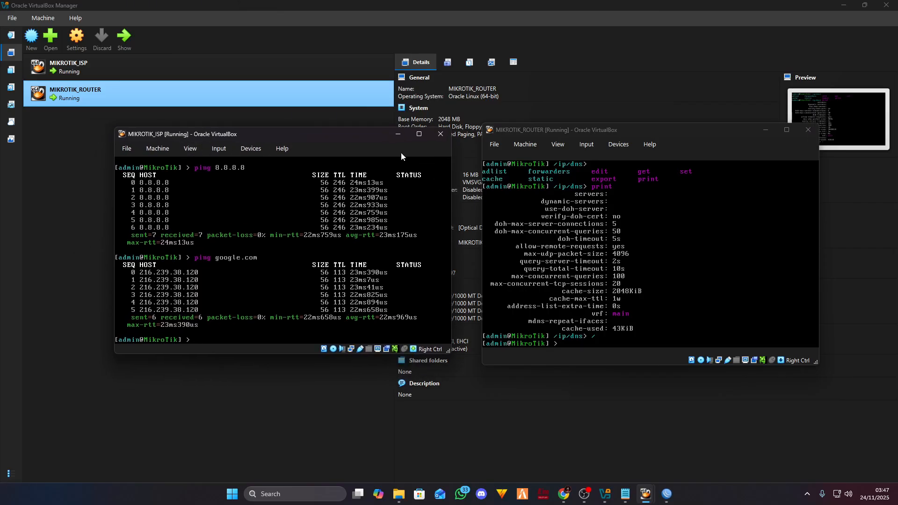
pyautogui.moveTo(384, 140); pyautogui.dragTo(345, 139)
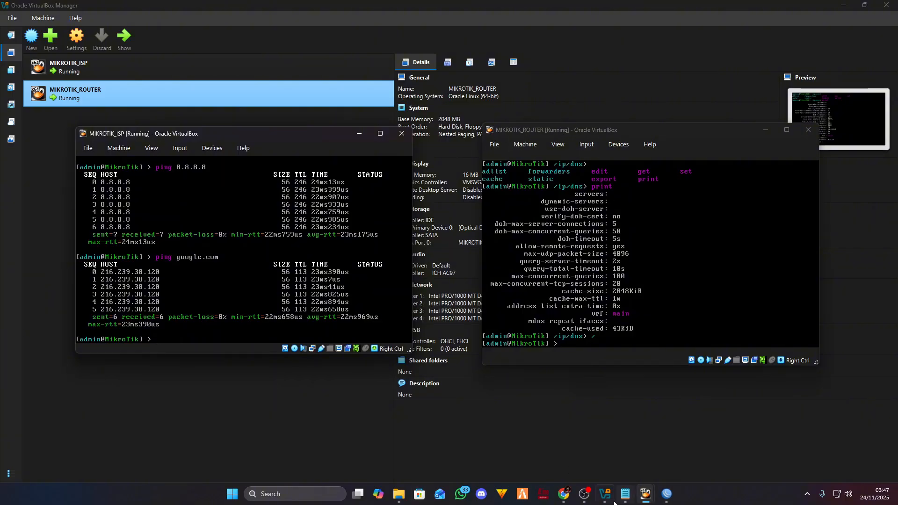
pyautogui.click(567, 501)
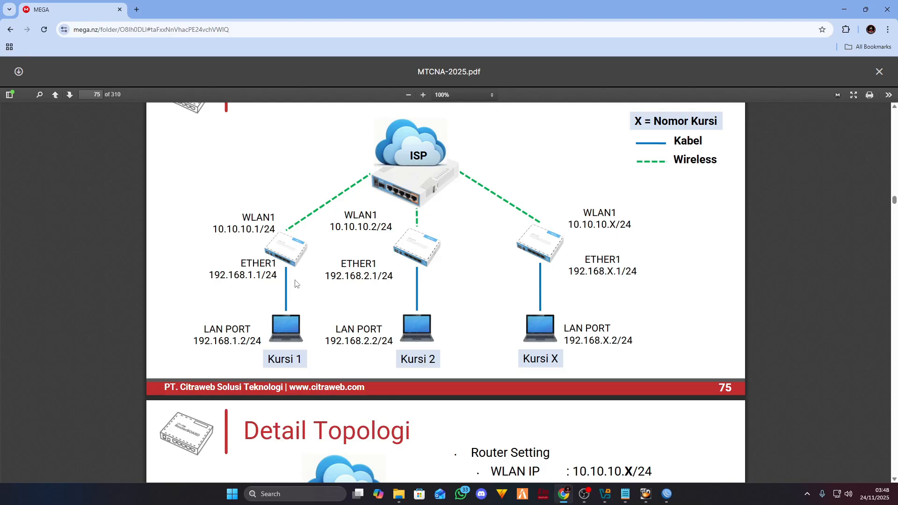
# - Review the page 75 topology diagram, then raise both router consoles and minimize the PDF
pyautogui.moveTo(646, 494)
pyautogui.click(603, 444)
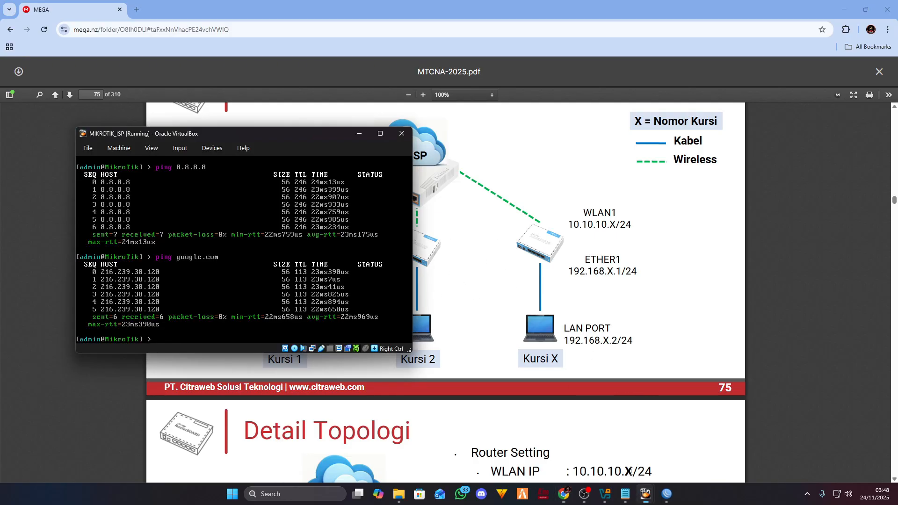
pyautogui.click(688, 444)
pyautogui.click(844, 8)
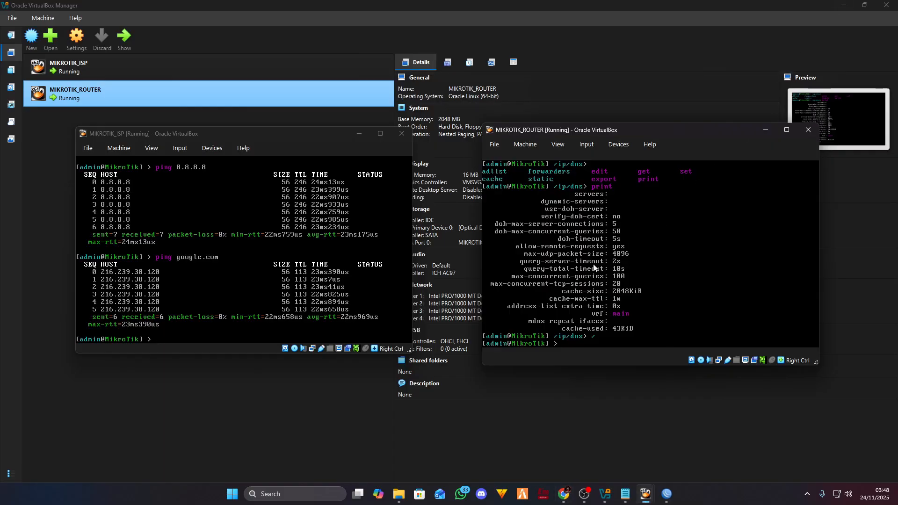
# - List the IP addresses on both the main router and the ISP router with ip address print
pyautogui.moveTo(310, 134); pyautogui.dragTo(351, 128)
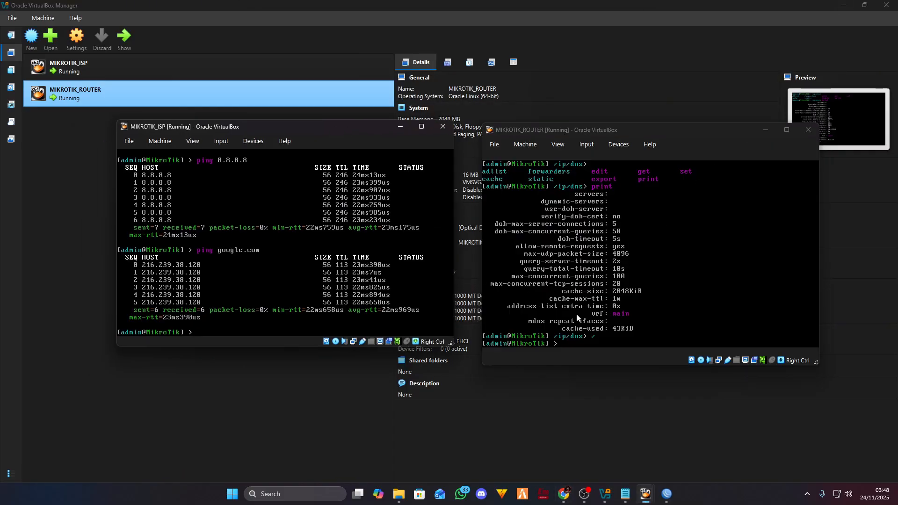
pyautogui.click(562, 356)
pyautogui.write('ip addre')
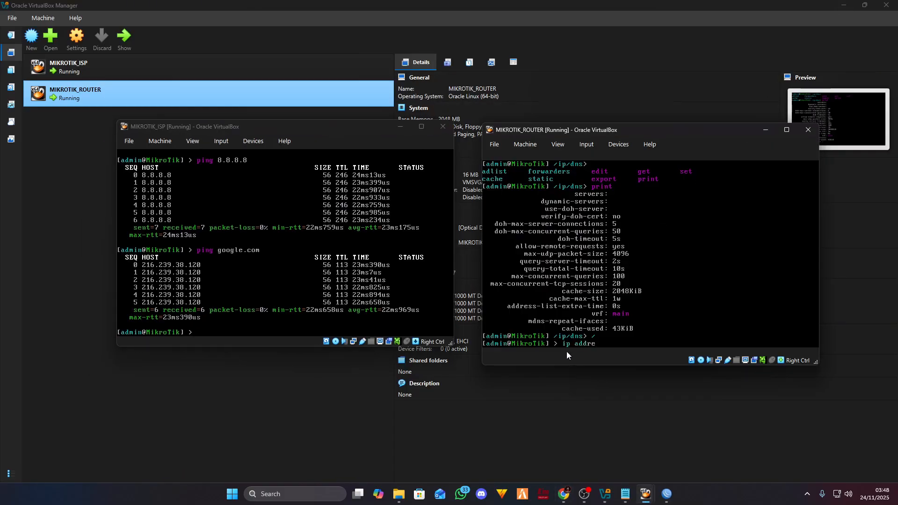
pyautogui.write('ss print')
pyautogui.press('Return')
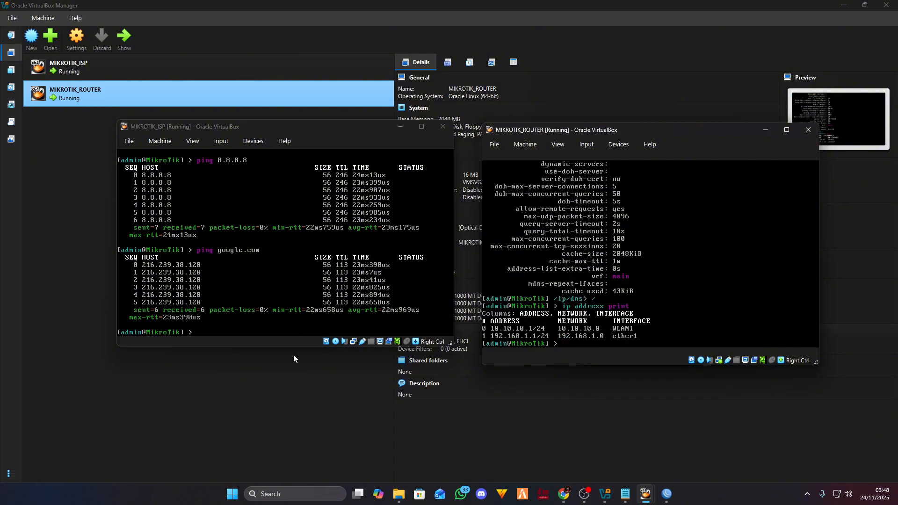
pyautogui.click(281, 343)
pyautogui.write('ip address print')
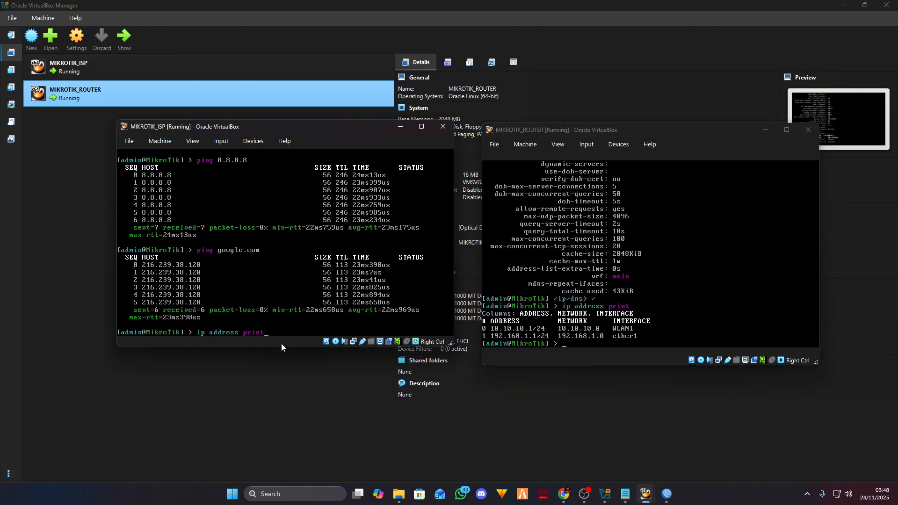
pyautogui.press('Return')
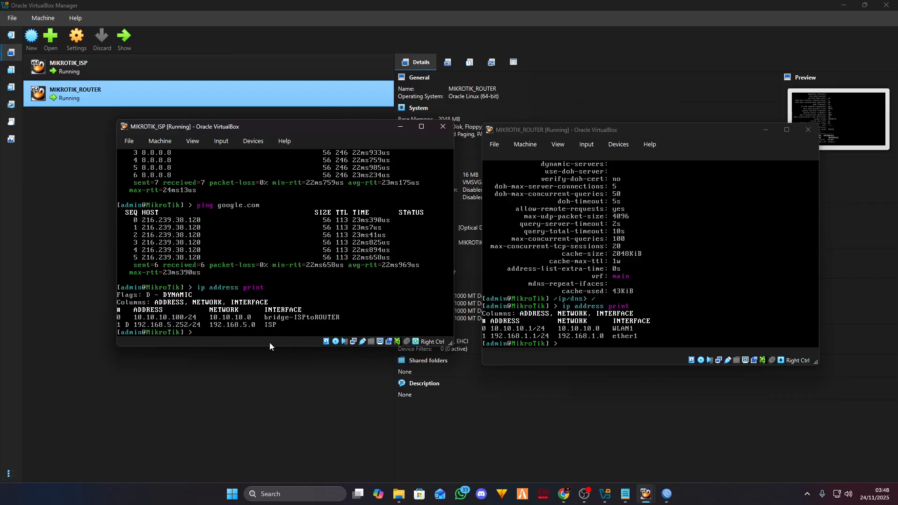
# - From the ISP router, ping 10.10.10.1 and 192.168.1.1, confirming no packet loss
pyautogui.write('ping 10.10.10.1')
pyautogui.press('Return')
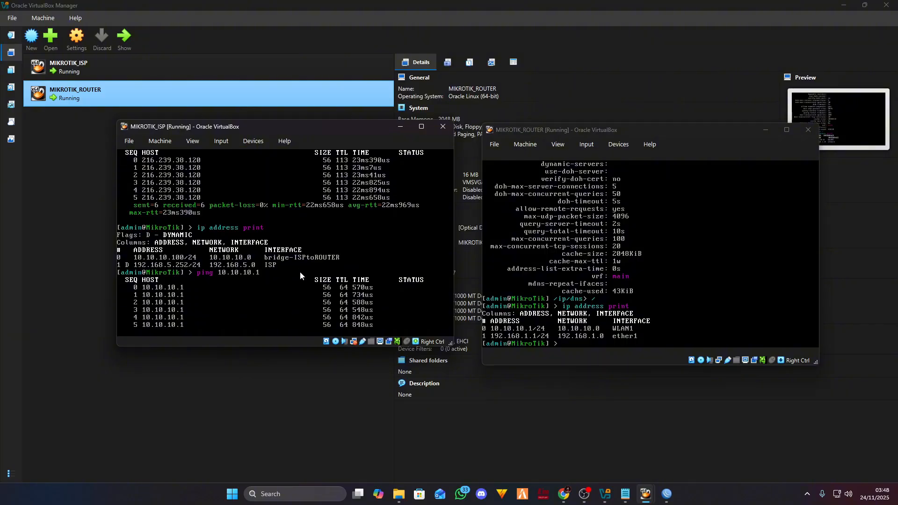
pyautogui.hotkey('ctrl', 'c')
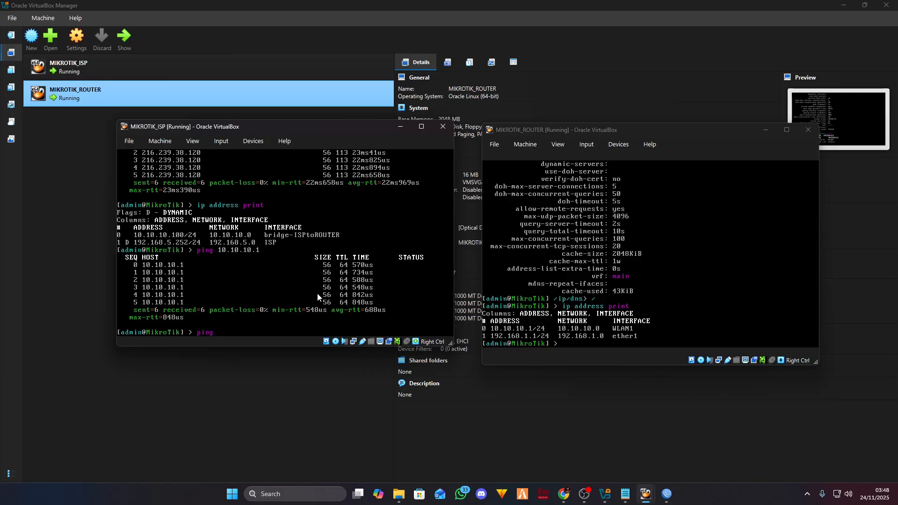
pyautogui.write('192.168.1.1')
pyautogui.press('Return')
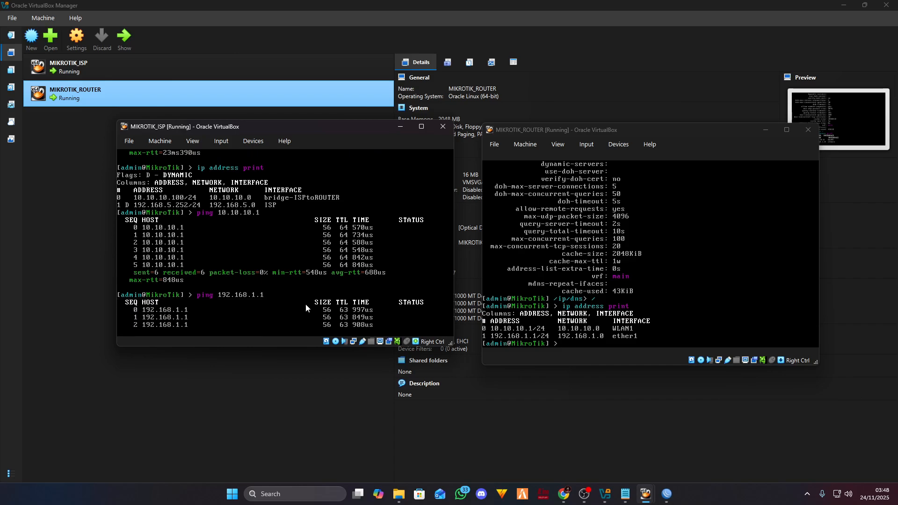
pyautogui.hotkey('ctrl', 'c')
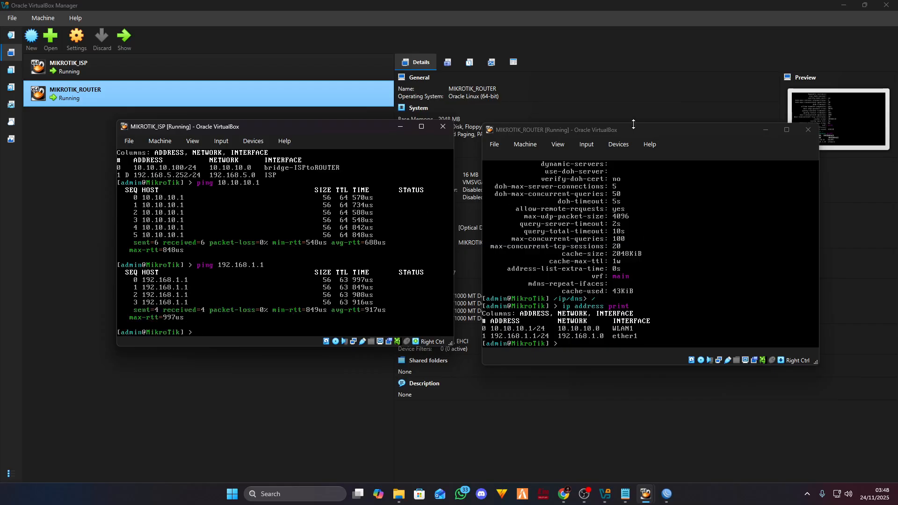
# - List the ISP router's addresses again and start a ping to 10.10.10.100 from the main router
pyautogui.moveTo(633, 129); pyautogui.dragTo(634, 115)
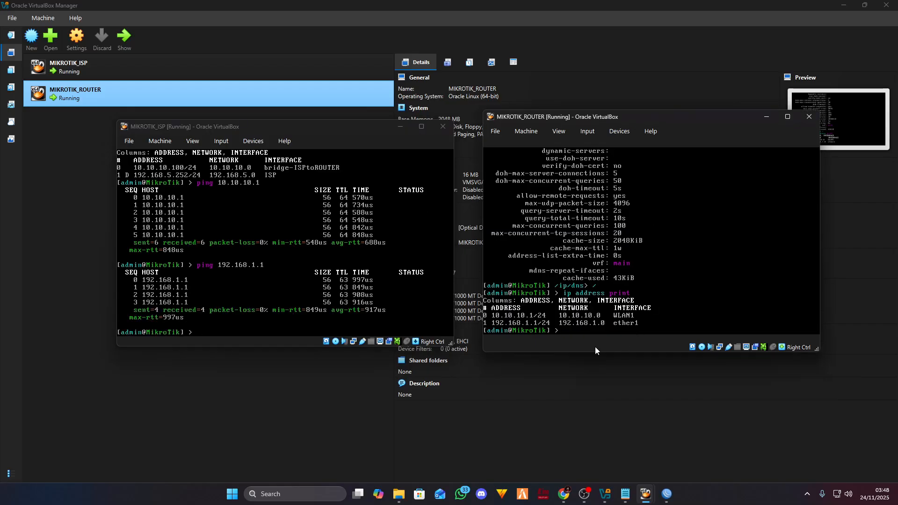
pyautogui.click(276, 341)
pyautogui.write('ip a')
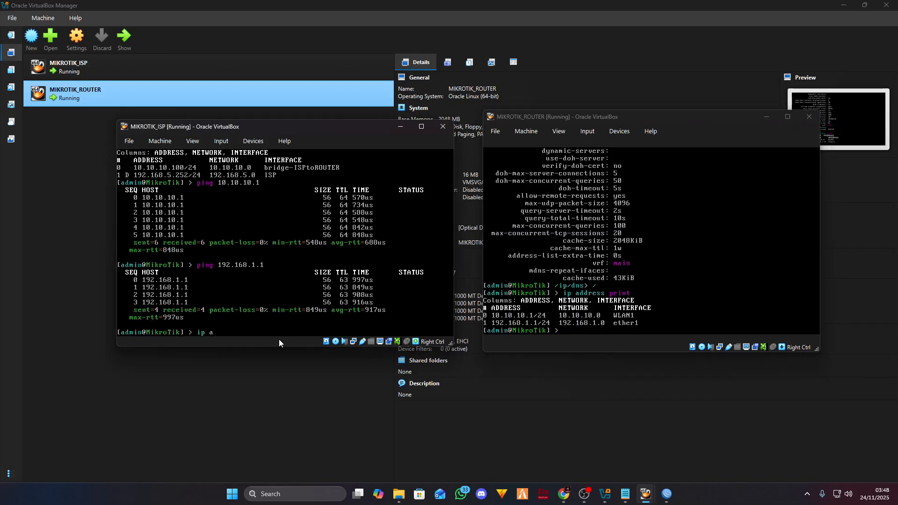
pyautogui.write('ddress print')
pyautogui.press('Return')
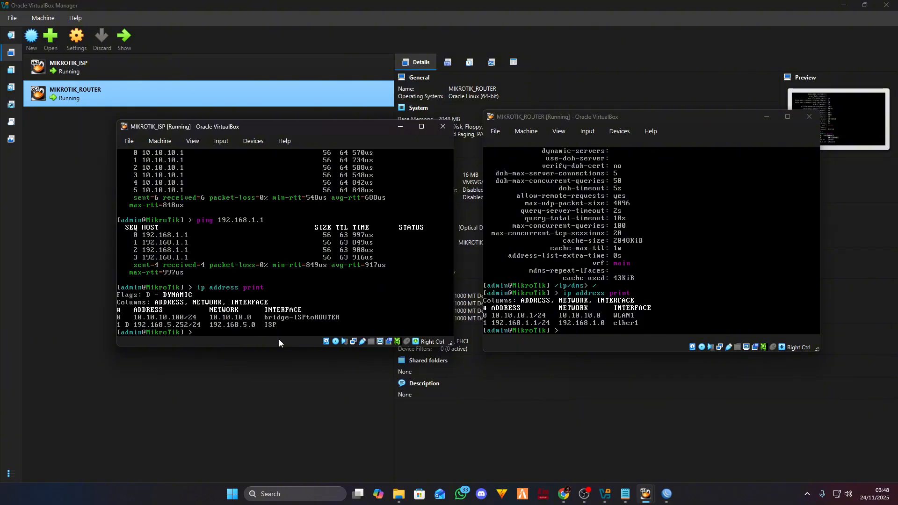
pyautogui.click(678, 127)
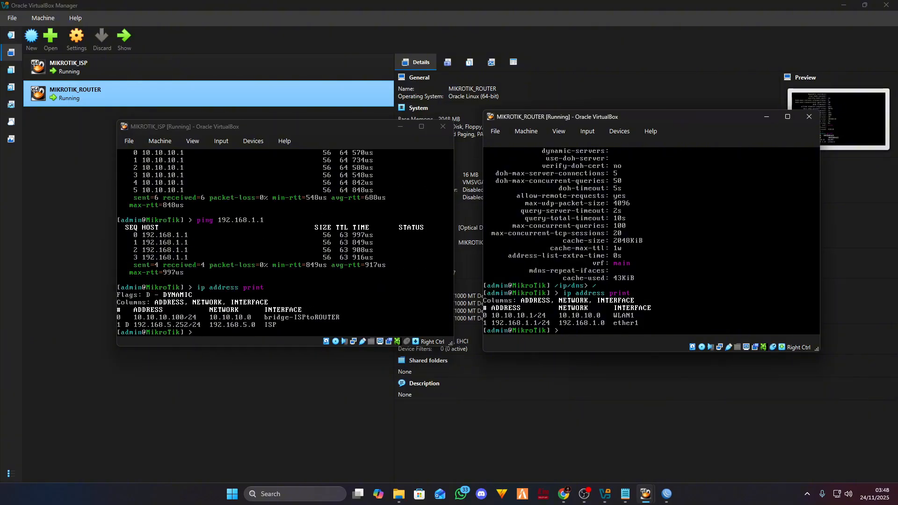
pyautogui.write('ping 10.10.10.100/24')
# - Drop the /24 suffix and ping the ISP router at 10.10.10.100 from the main router
pyautogui.press('BackSpace')
pyautogui.press('BackSpace')
pyautogui.press('BackSpace')
pyautogui.press('Return')
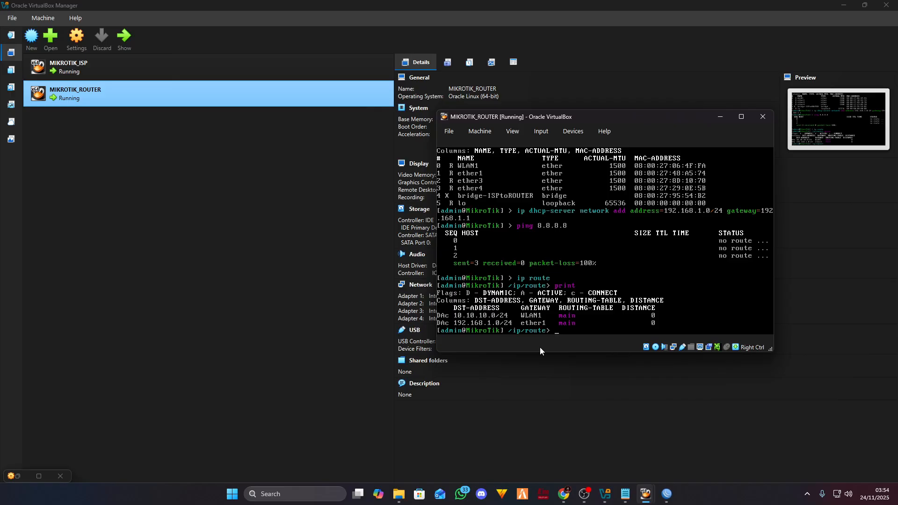
# - Enter the /ip route context and list the parameters available for adding a route
pyautogui.write('/ip route add')
pyautogui.press('Return')
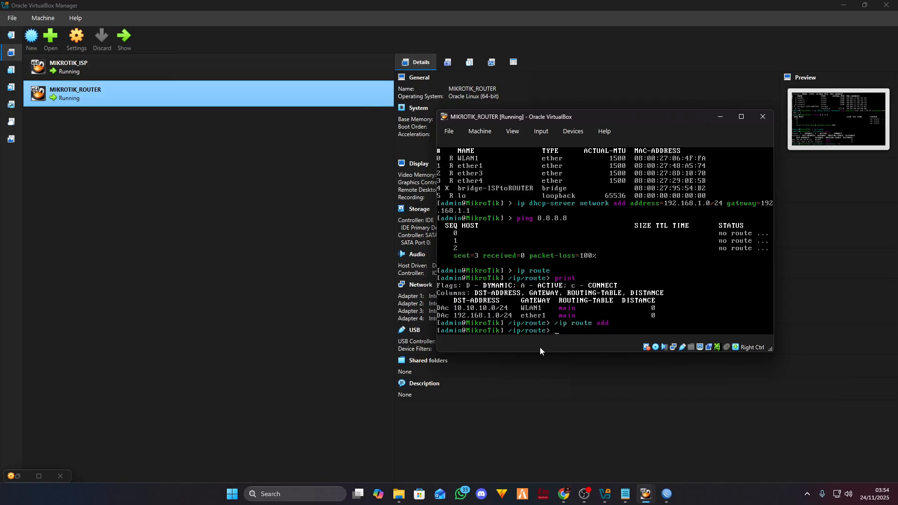
pyautogui.press('Tab')
pyautogui.press('Tab')
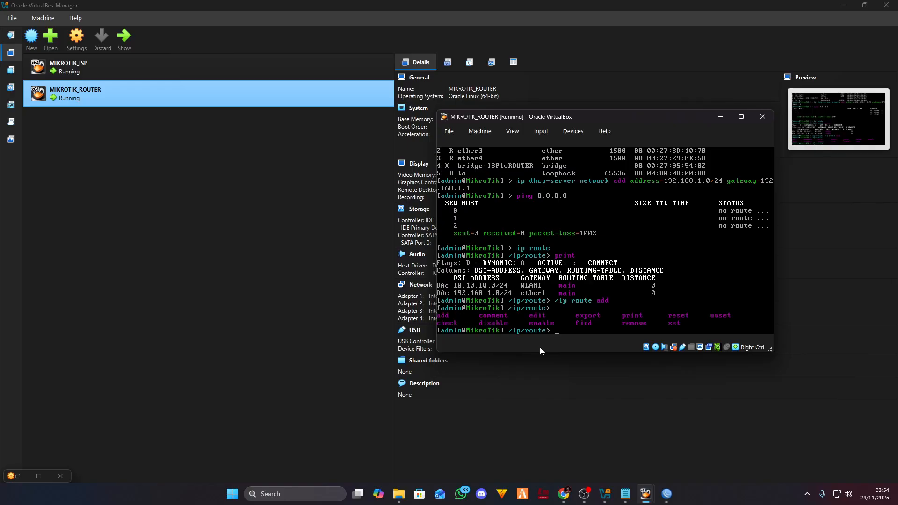
pyautogui.write('ad')
pyautogui.press('Tab')
pyautogui.press('Tab')
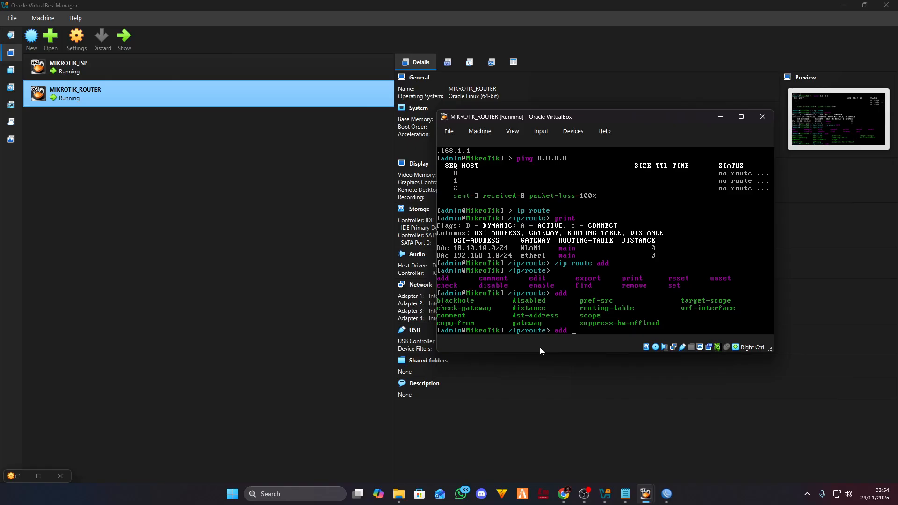
# - Type the route add dst-address=0.0.0.0/0 gateway=, leaving the gateway value blank
pyautogui.write('dst-address=0=0.0.0.0/0 gateway')
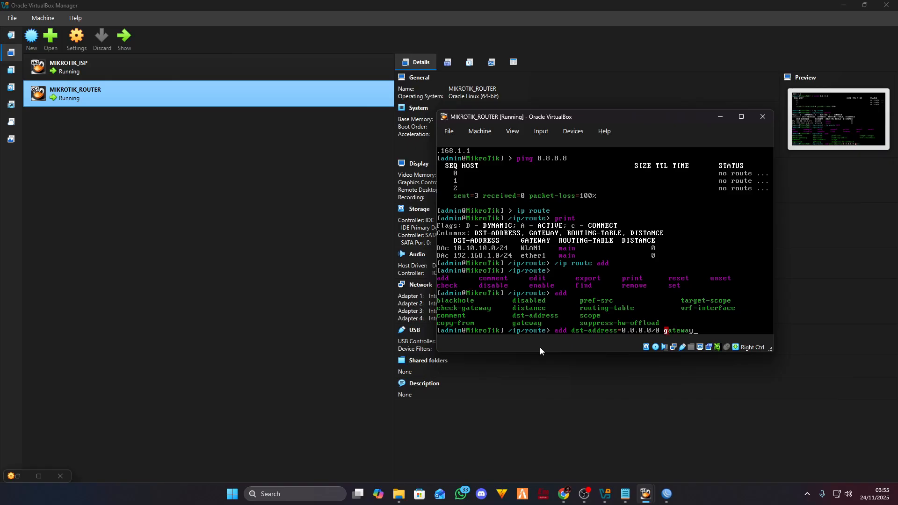
pyautogui.press('Tab')
pyautogui.press('Tab')
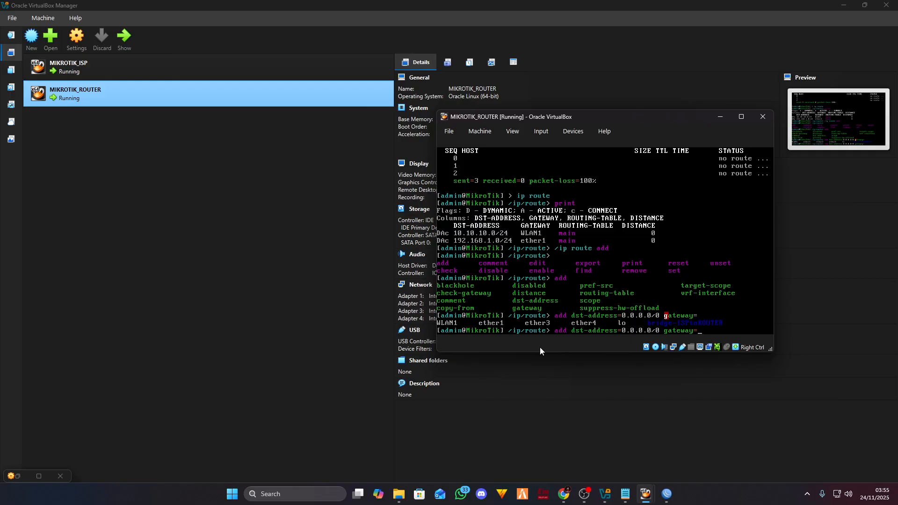
pyautogui.write('WLAN1')
pyautogui.press('BackSpace')
pyautogui.press('BackSpace')
# - Complete the default route with gateway 10.10.10.100 and submit it
pyautogui.moveTo(645, 493)
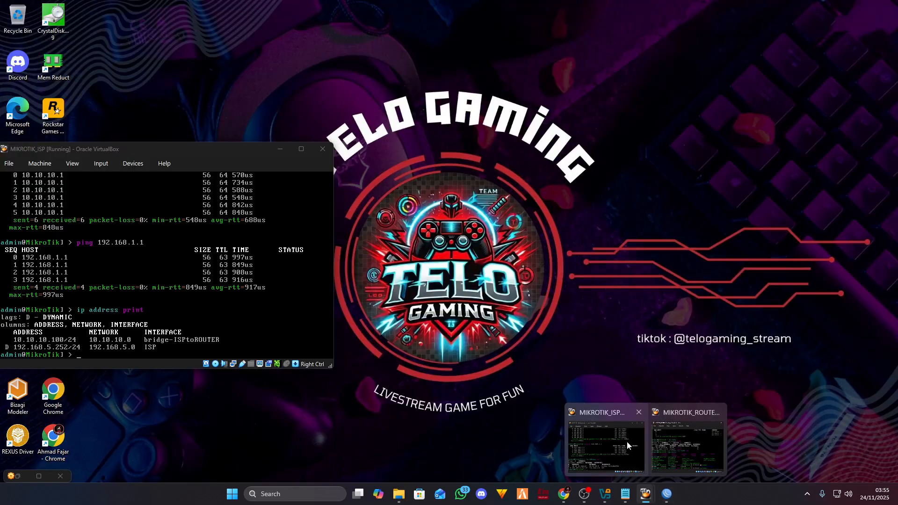
pyautogui.click(626, 442)
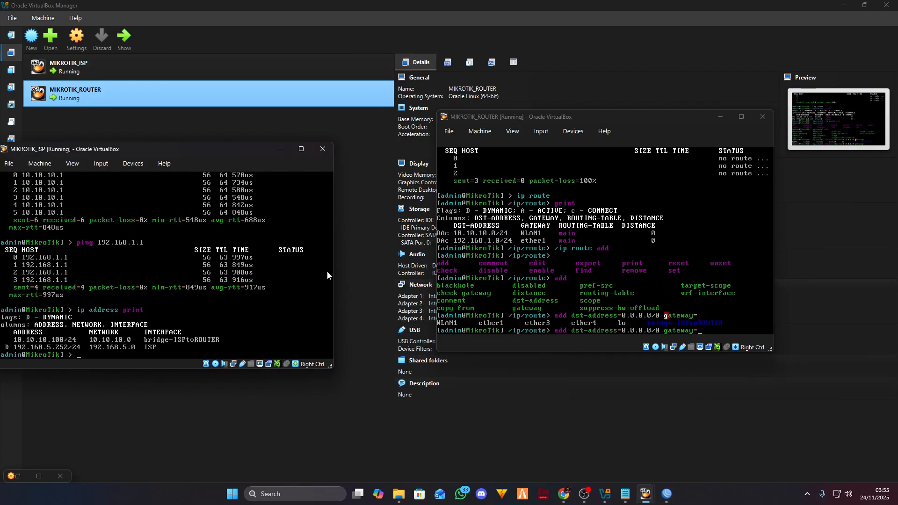
pyautogui.moveTo(229, 155); pyautogui.dragTo(259, 102)
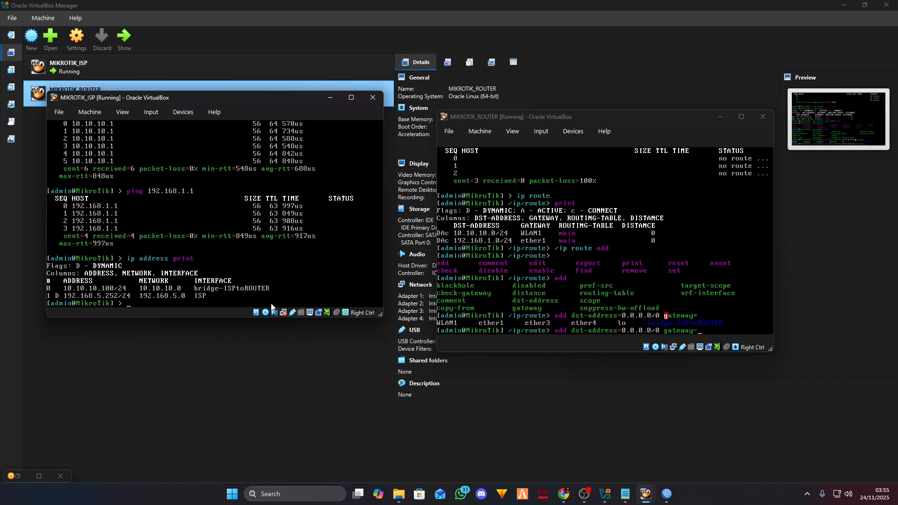
pyautogui.click(609, 345)
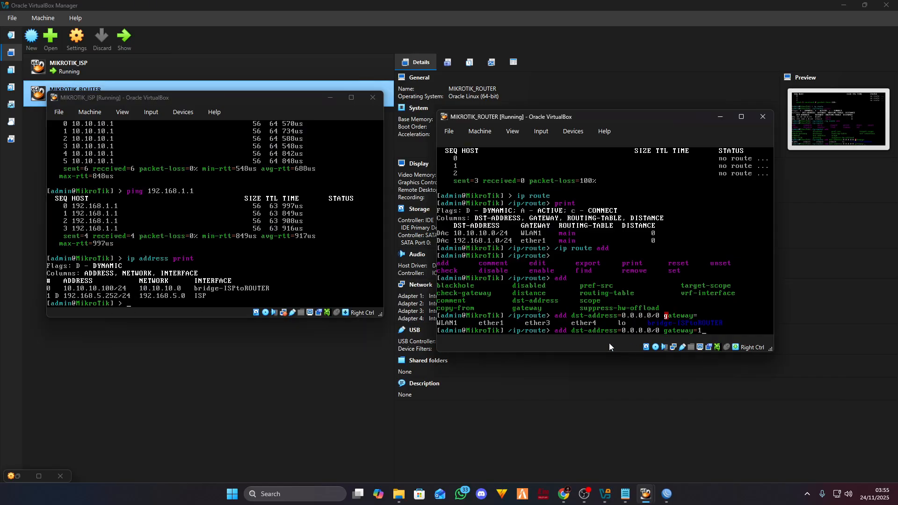
pyautogui.write('10.10.10.100')
pyautogui.press('Return')
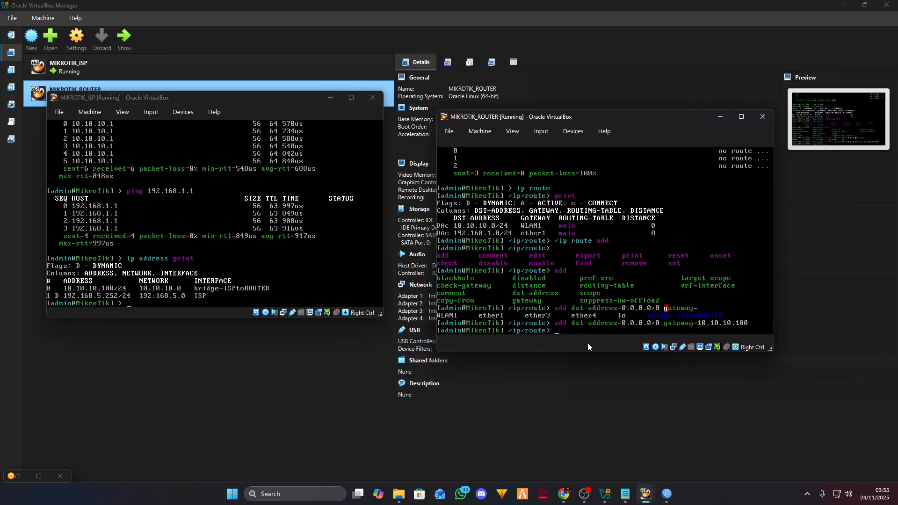
# - Check the WinBox Route List, then print routes to confirm the active 0.0.0.0/0 route
pyautogui.click(666, 494)
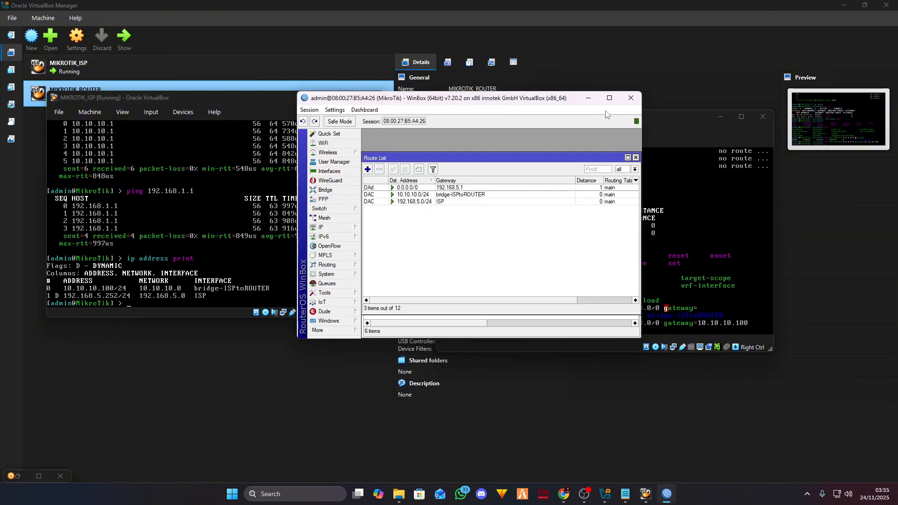
pyautogui.click(590, 100)
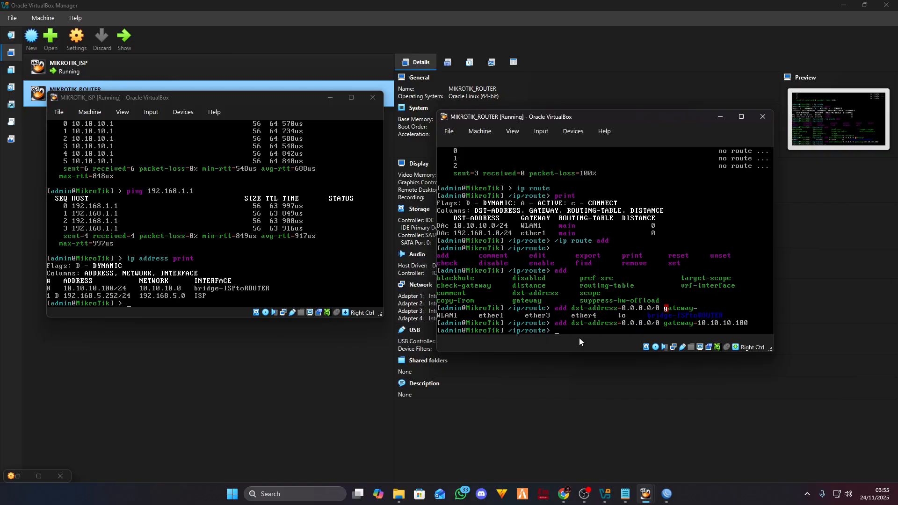
pyautogui.write('print')
pyautogui.press('Return')
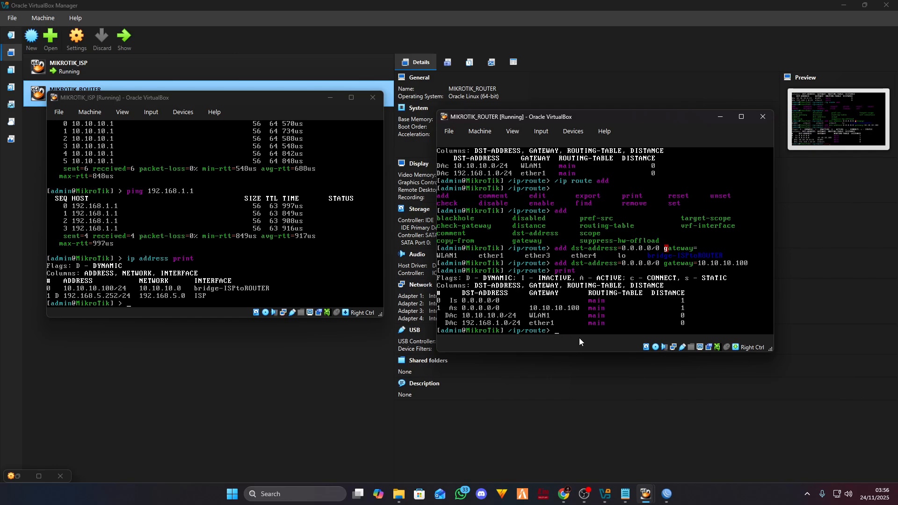
# - From the root prompt, ping 8.8.8.8 (7/7, 0% loss), then try google.com, which fails to resolve
pyautogui.write('/')
pyautogui.press('Return')
pyautogui.write('g ')
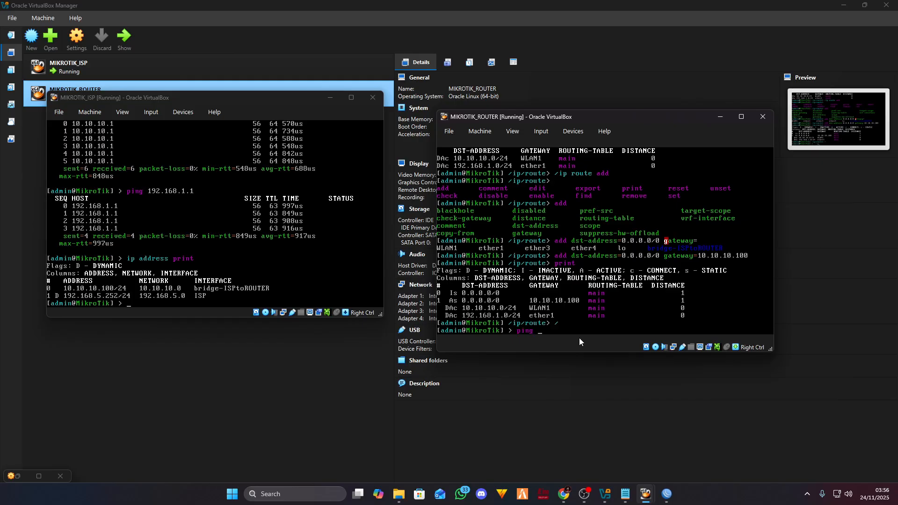
pyautogui.write('8.8.8.8')
pyautogui.press('Return')
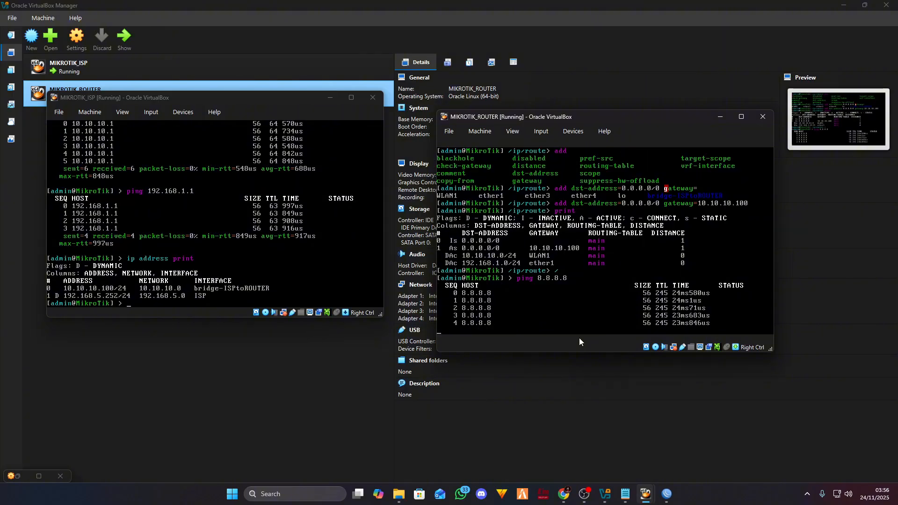
pyautogui.hotkey('ctrl', 'c')
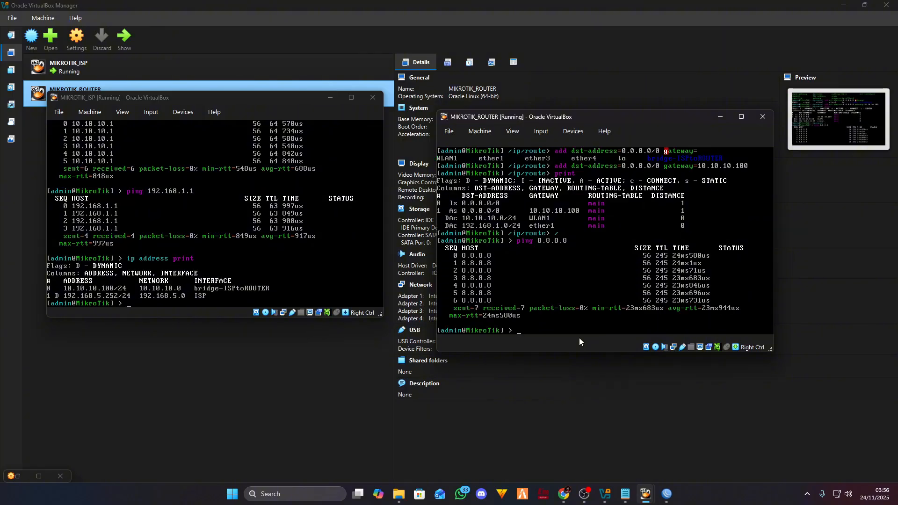
pyautogui.write('ping ')
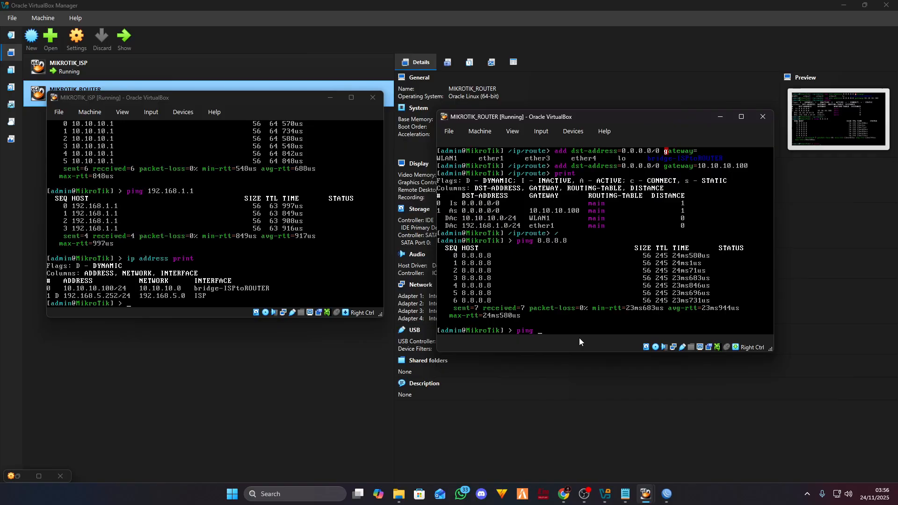
pyautogui.write('google.co')
pyautogui.write('m')
pyautogui.press('Return')
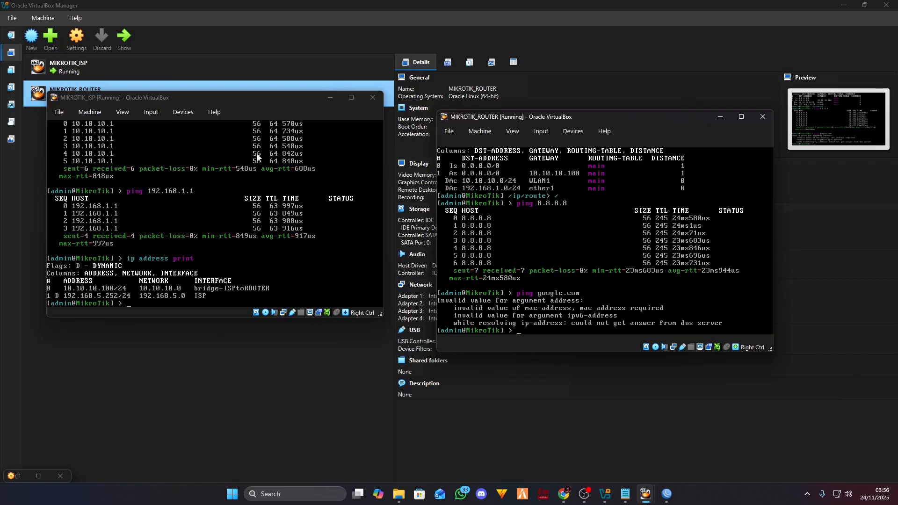
# - Ping google.com from the ISP router to obtain its address 216.239.38.120
pyautogui.click(199, 312)
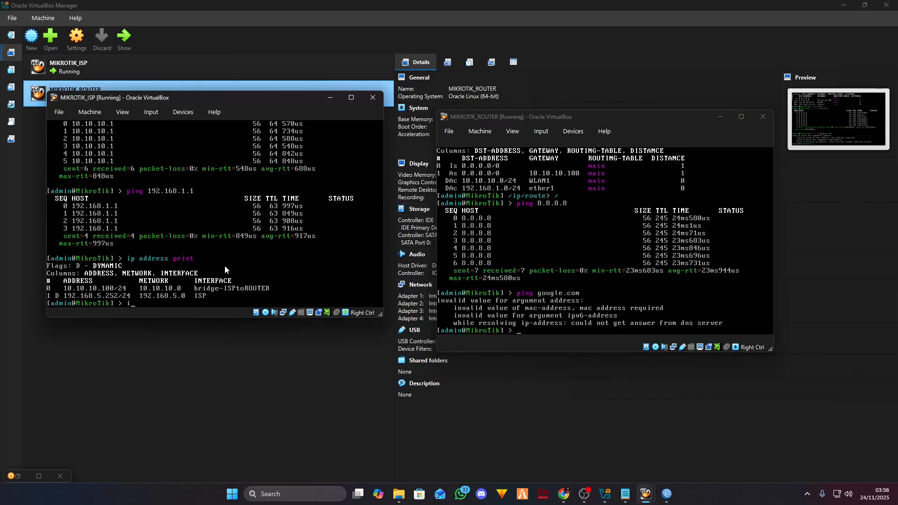
pyautogui.write('ping google.com')
pyautogui.press('Return')
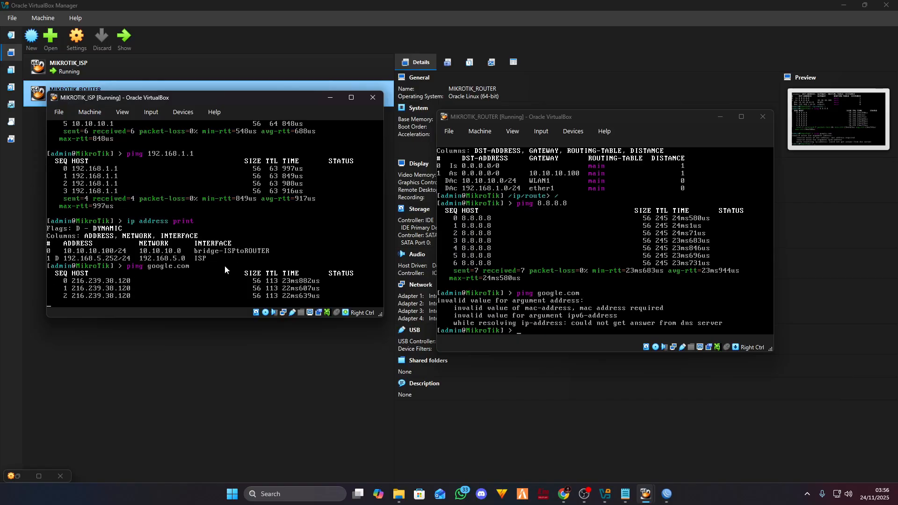
pyautogui.hotkey('ctrl', 'c')
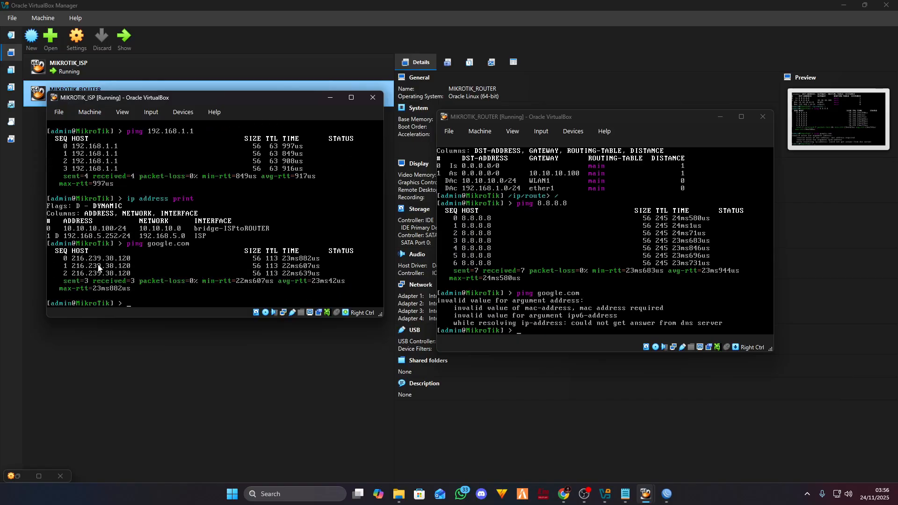
pyautogui.click(77, 261)
pyautogui.press('Control_R')
# - Ping 216.239.38.120 from the MikroTik router, getting 7/7 replies with 0% loss
pyautogui.click(557, 344)
pyautogui.write('pin')
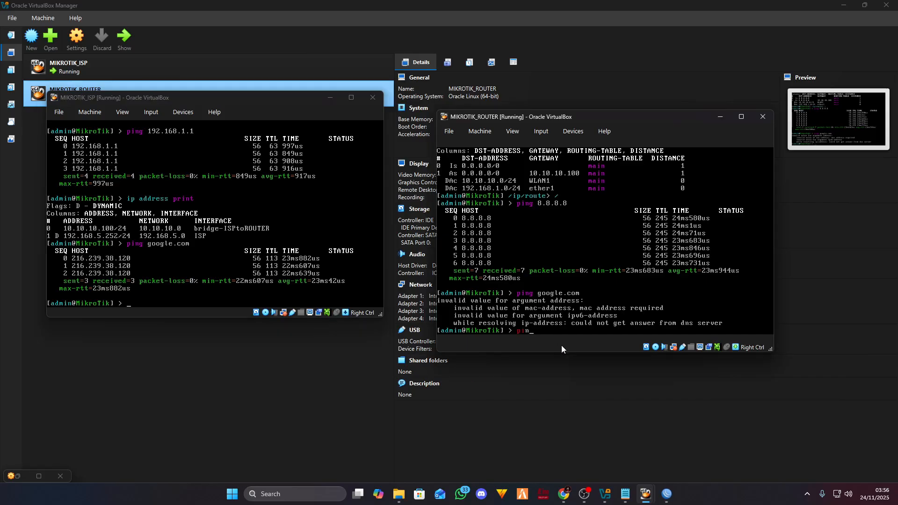
pyautogui.write('g')
pyautogui.write('216.239.38.120')
pyautogui.press('Return')
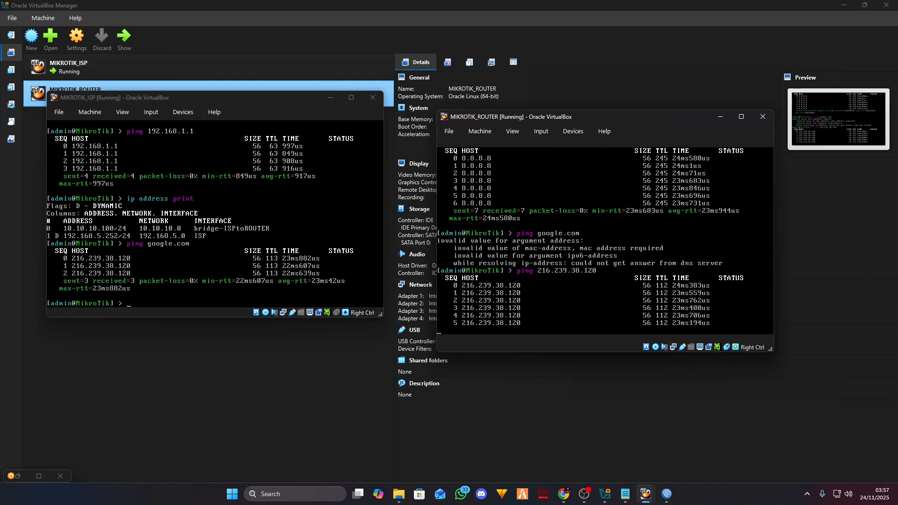
pyautogui.hotkey('ctrl', 'c')
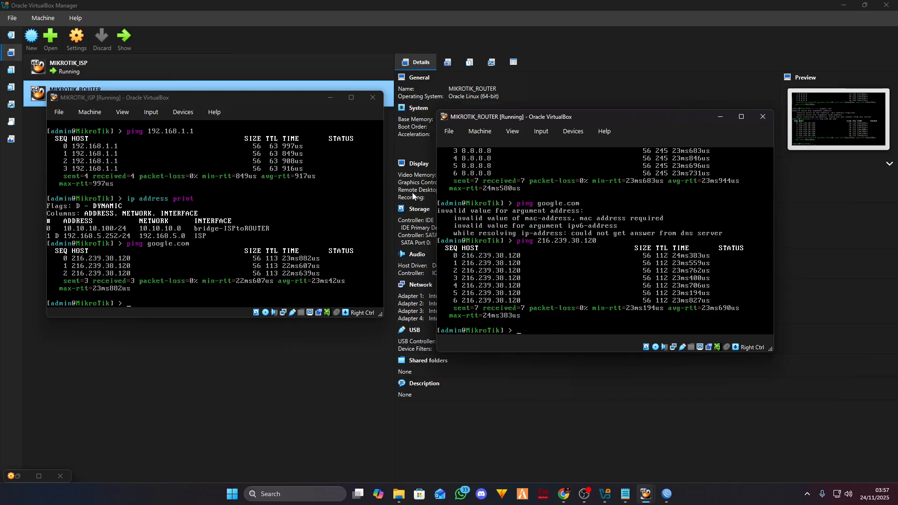
# - Rearrange the ISP and MikroTik router console windows on screen
pyautogui.moveTo(256, 103); pyautogui.dragTo(255, 125)
pyautogui.moveTo(549, 115)
pyautogui.mouseDown()
pyautogui.moveTo(523, 114)
pyautogui.moveTo(544, 112)
pyautogui.mouseUp()
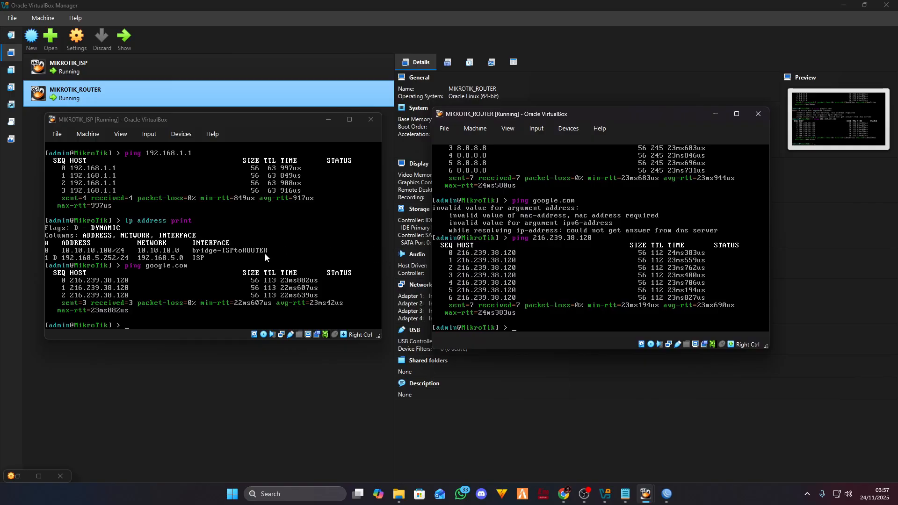
pyautogui.click(129, 260)
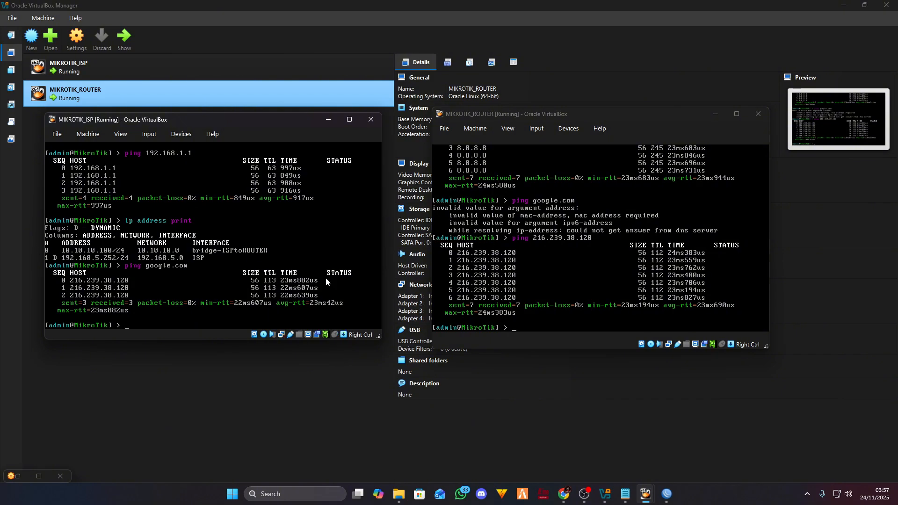
pyautogui.click(504, 336)
pyautogui.moveTo(612, 114)
pyautogui.mouseDown()
pyautogui.moveTo(664, 123)
pyautogui.moveTo(598, 126)
pyautogui.mouseUp()
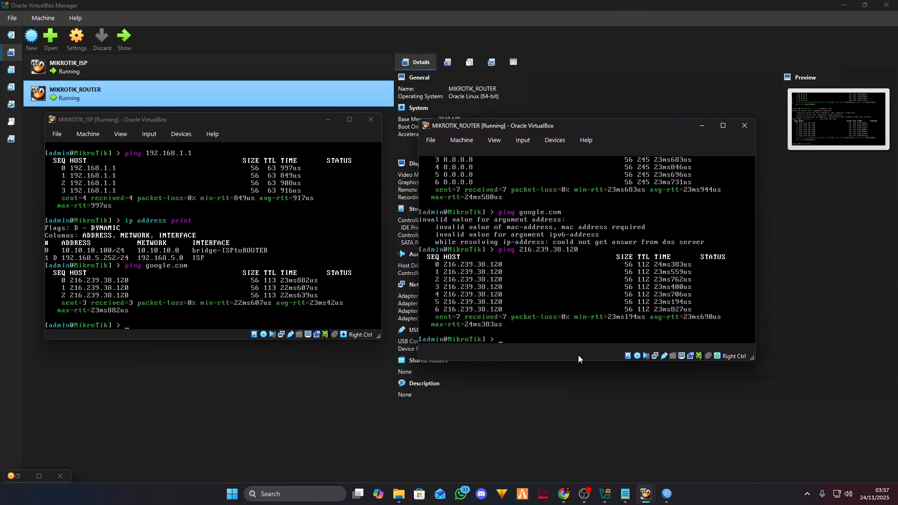
# - Ping the gateway 10.10.10.100 from the MikroTik router, receiving 5/5 replies
pyautogui.write('ping 192.1')
pyautogui.write('68.')
pyautogui.press('BackSpace')
pyautogui.press('BackSpace')
pyautogui.press('BackSpace')
pyautogui.press('BackSpace')
pyautogui.press('BackSpace')
pyautogui.press('BackSpace')
pyautogui.press('BackSpace')
pyautogui.press('BackSpace')
pyautogui.write('10.')
pyautogui.press('Return')
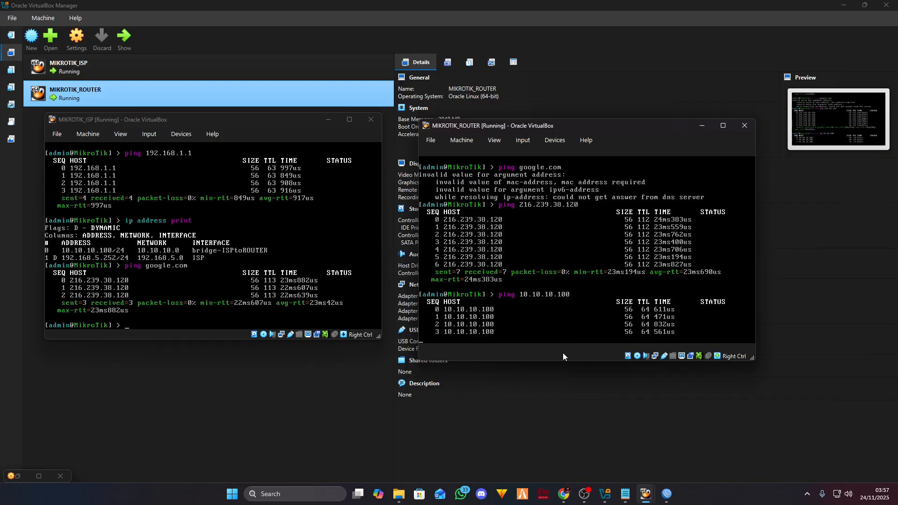
pyautogui.hotkey('ctrl', 'c')
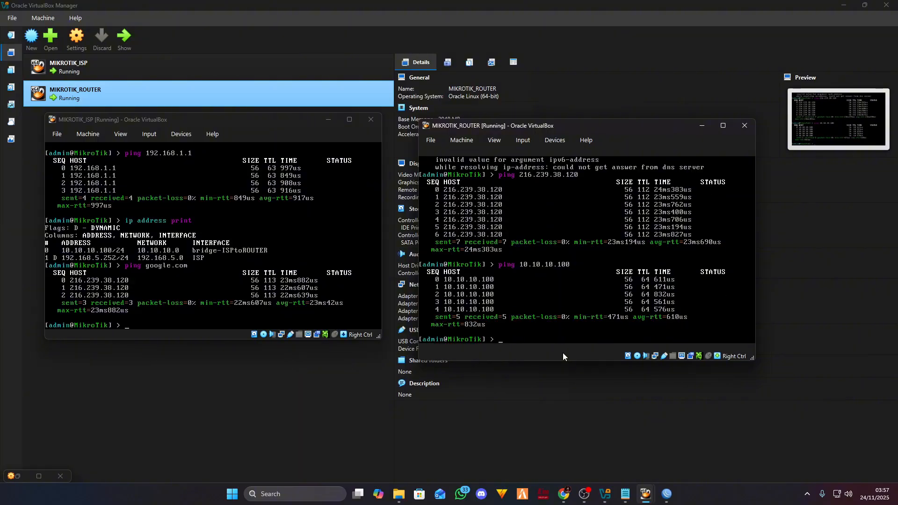
# - Bring up the PDF, scroll to the page 76 Detail Topologi slide, and move it left
pyautogui.click(564, 494)
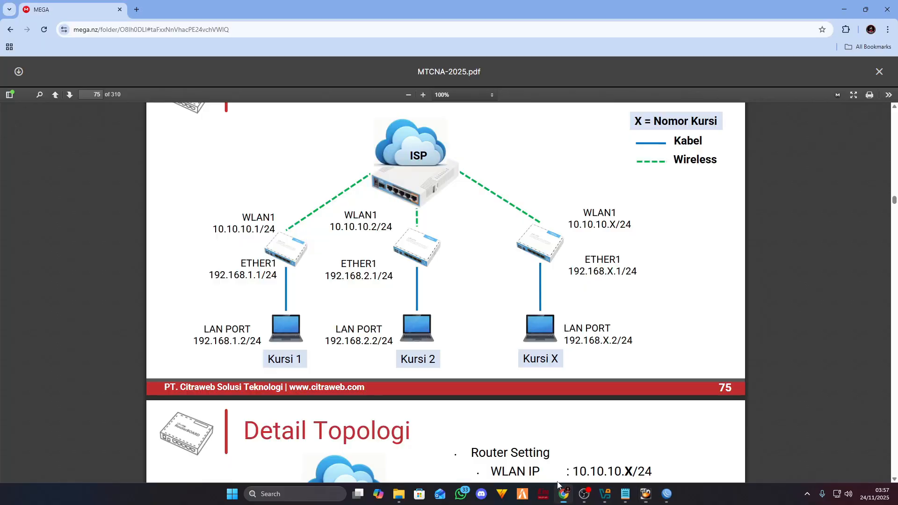
pyautogui.scroll(-1, 424, 280)
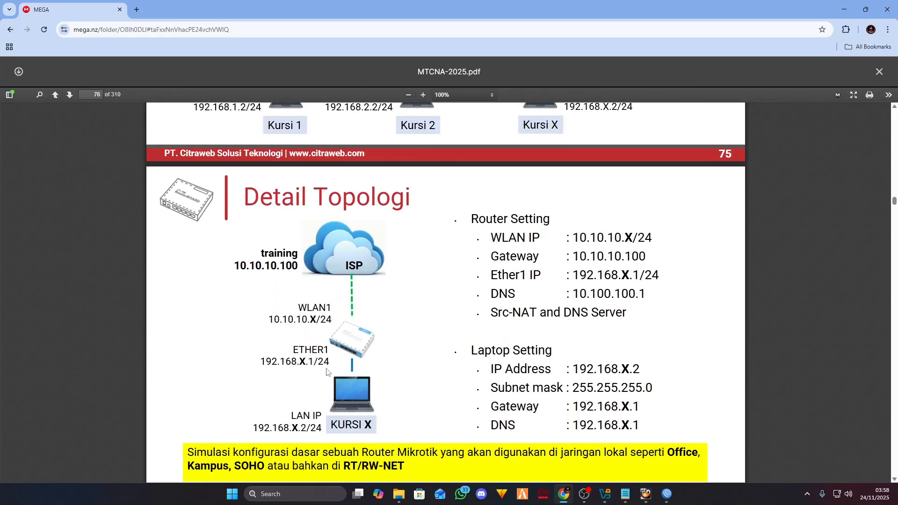
pyautogui.scroll(-2, 300, 277)
pyautogui.moveTo(416, 11); pyautogui.dragTo(309, 71)
pyautogui.moveTo(521, 77); pyautogui.dragTo(485, 78)
# - Place the router console beside the PDF and list its IP addresses
pyautogui.moveTo(617, 125); pyautogui.dragTo(701, 142)
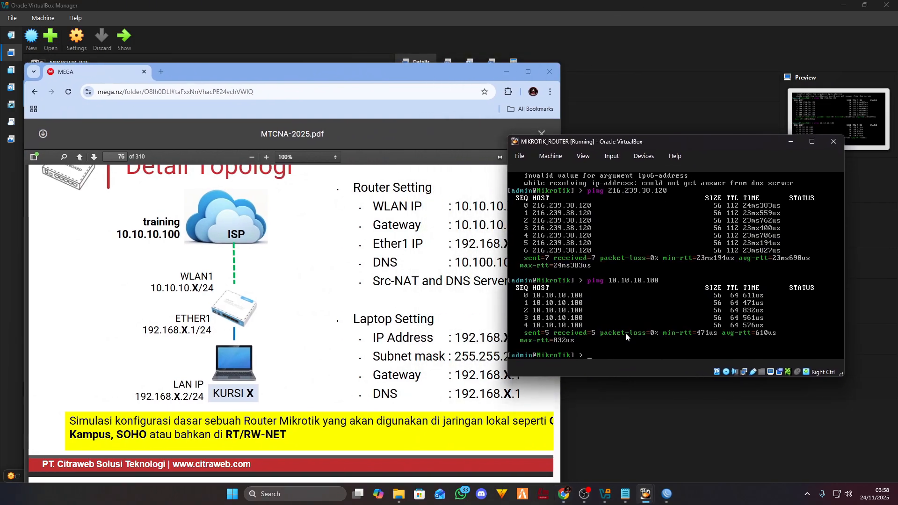
pyautogui.write('ip address print')
pyautogui.press('Return')
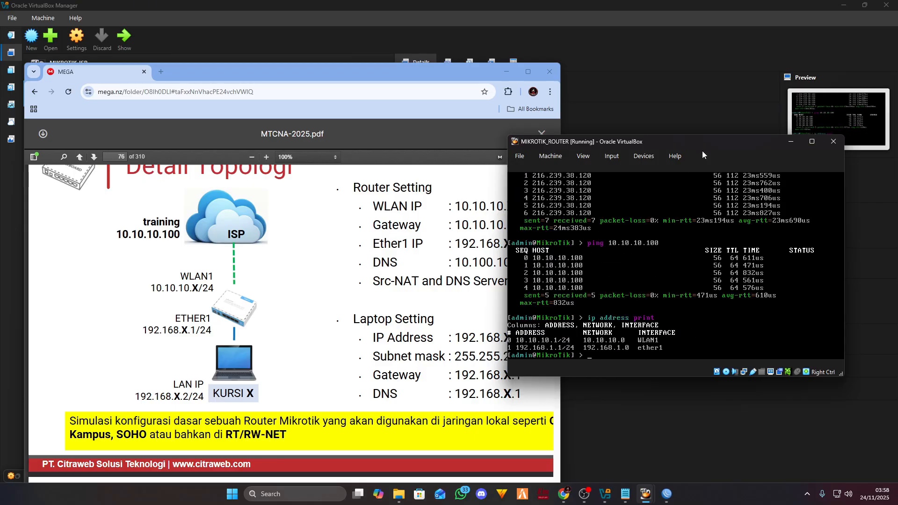
pyautogui.moveTo(707, 143); pyautogui.dragTo(754, 136)
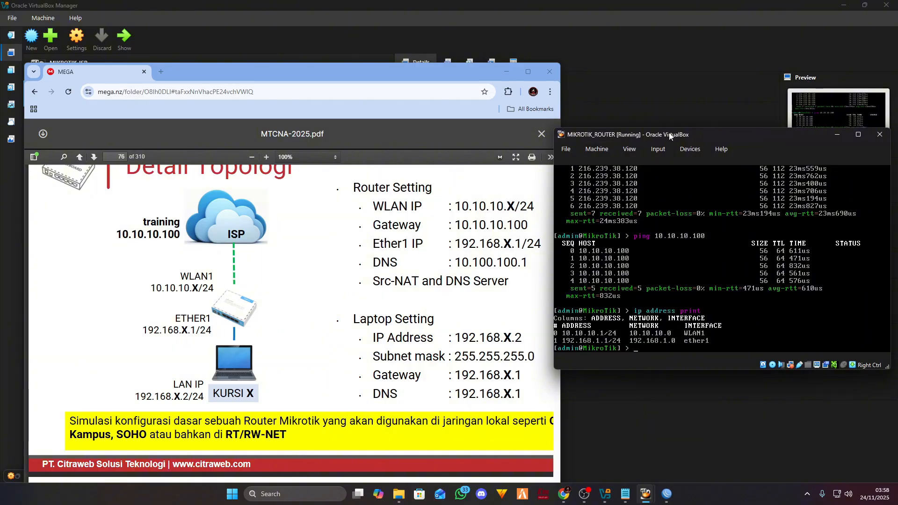
pyautogui.moveTo(679, 131); pyautogui.dragTo(692, 130)
# - Highlight the WLAN1 address labels on the slide, then lower the PDF and place the ISP console beside the router
pyautogui.moveTo(470, 209); pyautogui.dragTo(519, 208)
pyautogui.click(515, 208)
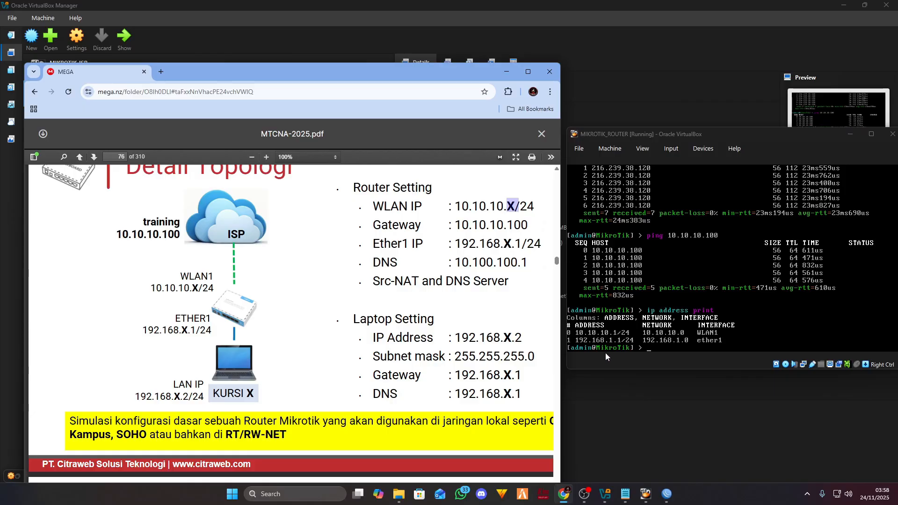
pyautogui.click(251, 395)
pyautogui.moveTo(192, 286); pyautogui.dragTo(231, 292)
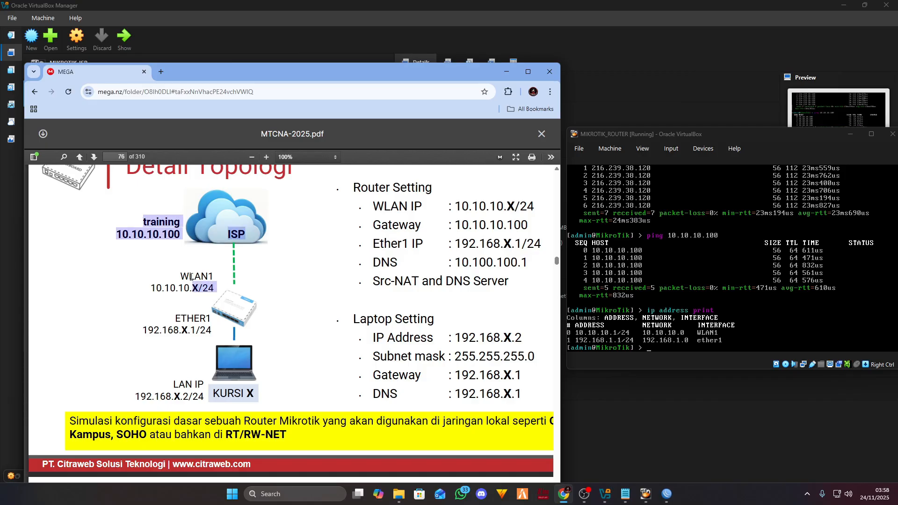
pyautogui.click(301, 292)
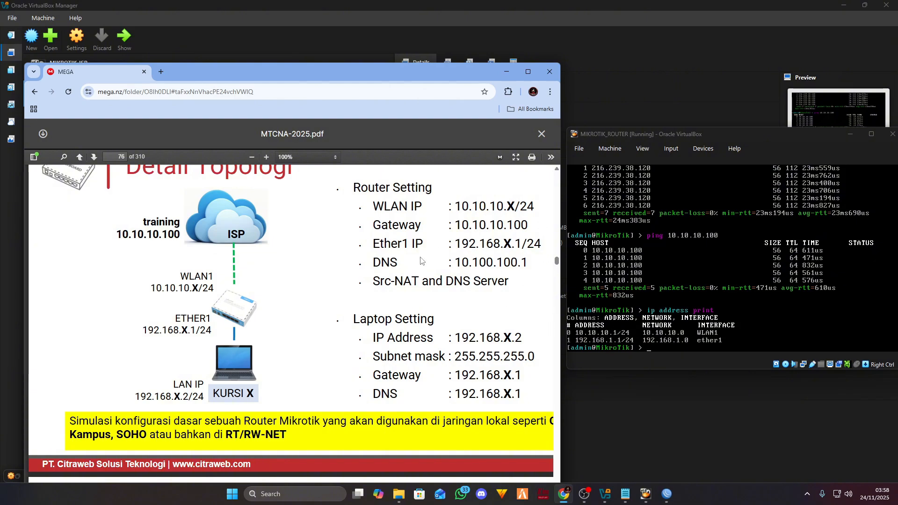
pyautogui.moveTo(445, 77); pyautogui.dragTo(459, 224)
pyautogui.moveTo(312, 119); pyautogui.dragTo(780, 163)
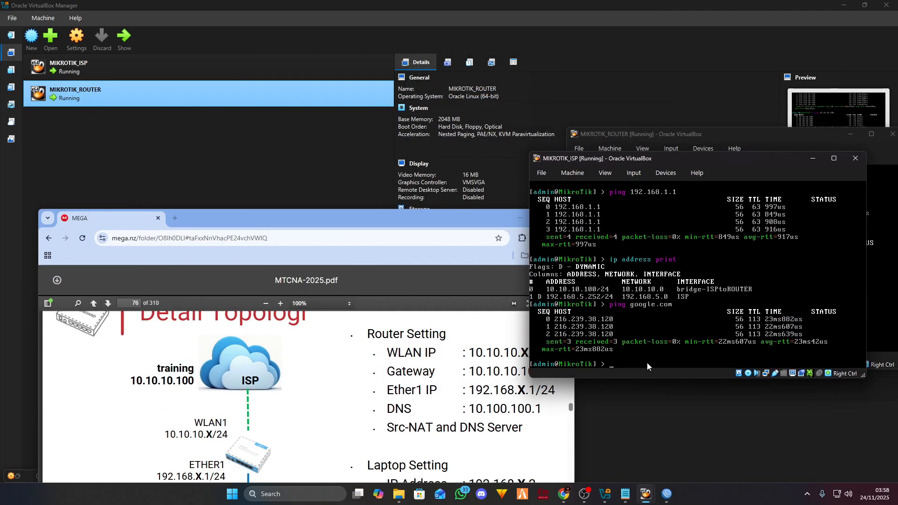
# - Minimize the MIKROTIK_ROUTER console, nudge the MIKROTIK_ISP console, and scroll the PDF to page 76
pyautogui.moveTo(446, 217); pyautogui.dragTo(399, 65)
pyautogui.scroll(5, 398, 252)
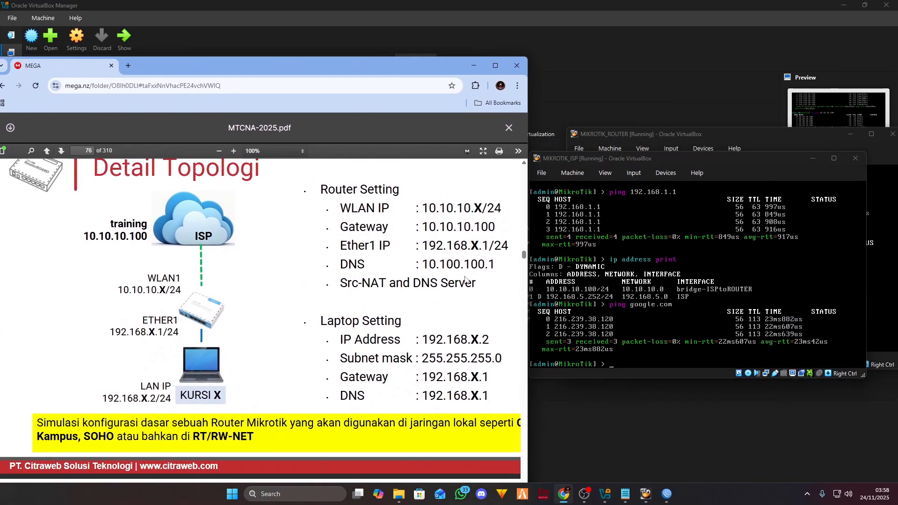
pyautogui.click(850, 134)
pyautogui.moveTo(722, 163); pyautogui.dragTo(720, 168)
pyautogui.scroll(1, 356, 271)
pyautogui.scroll(-5, 357, 274)
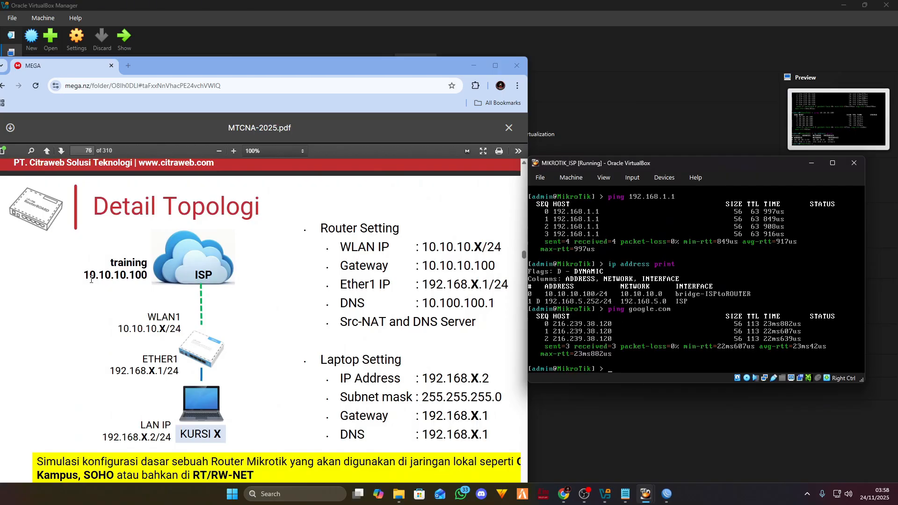
# - Highlight the training address 10.10.10.100 and ISP on the slide, then minimize the PDF viewer
pyautogui.moveTo(91, 280); pyautogui.dragTo(152, 284)
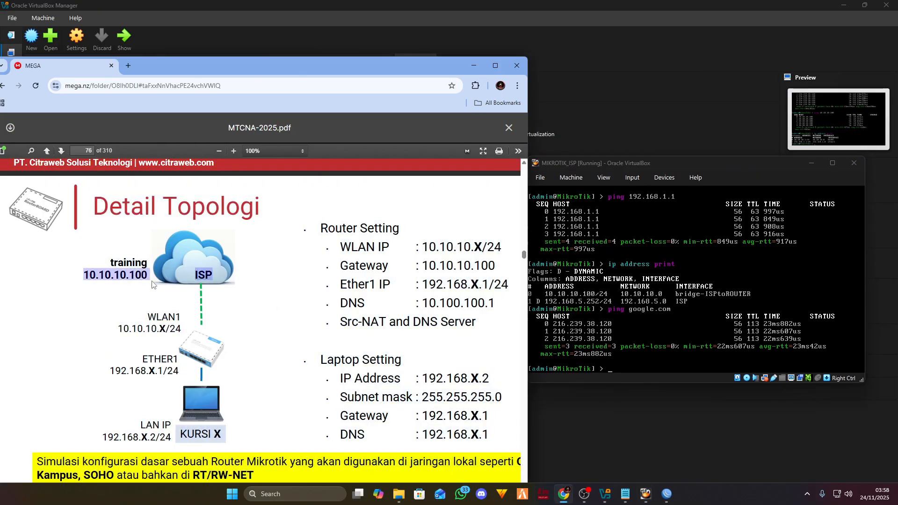
pyautogui.click(142, 284)
pyautogui.click(767, 297)
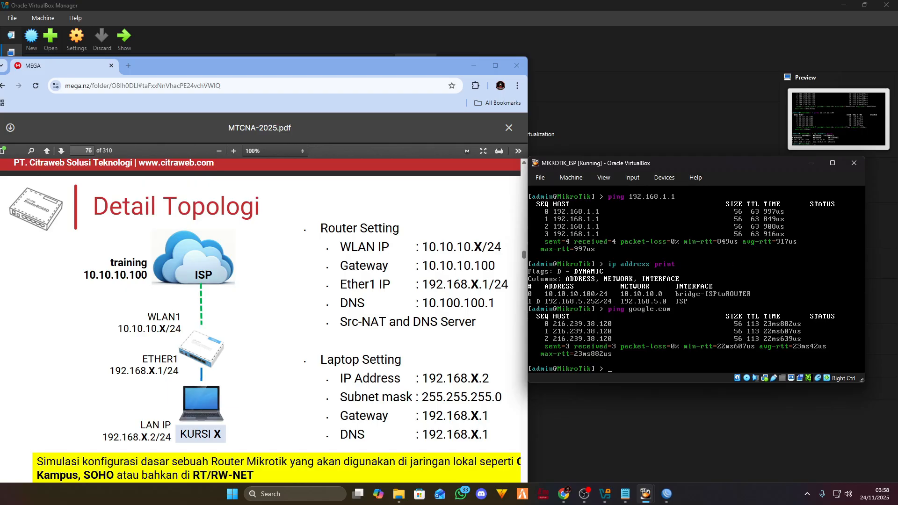
pyautogui.click(411, 258)
pyautogui.scroll(3, 450, 232)
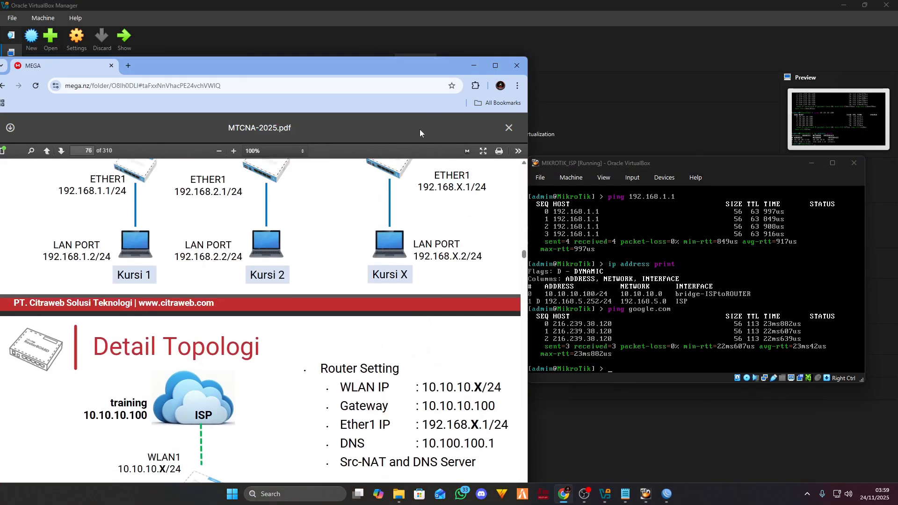
pyautogui.scroll(-3, 399, 244)
pyautogui.click(473, 65)
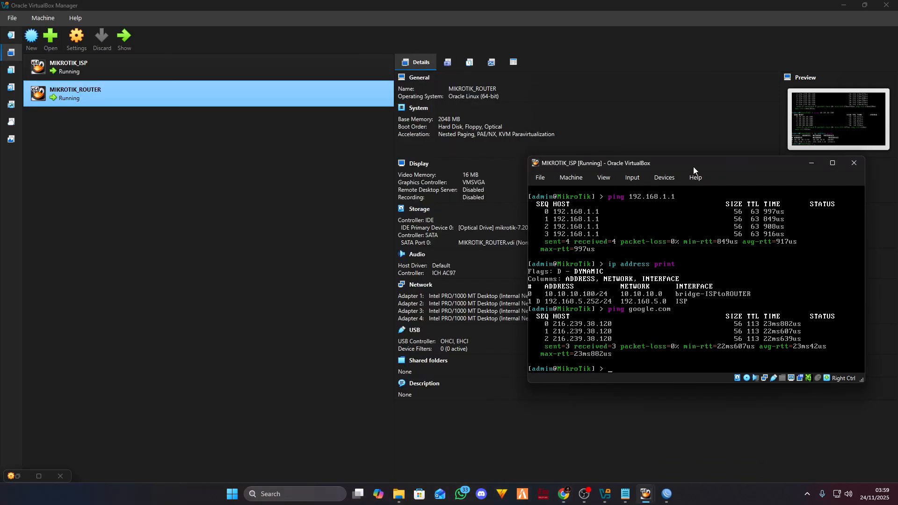
# - Center the ISP console, move and resize the ROUTER console beside it, then return to the topology PDF
pyautogui.moveTo(697, 180); pyautogui.dragTo(310, 203)
pyautogui.moveTo(645, 494)
pyautogui.click(682, 447)
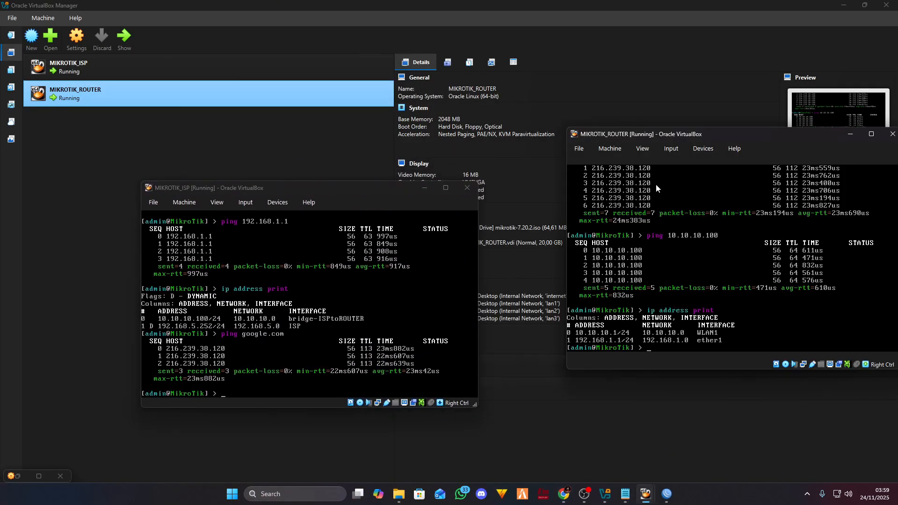
pyautogui.moveTo(726, 139); pyautogui.dragTo(669, 184)
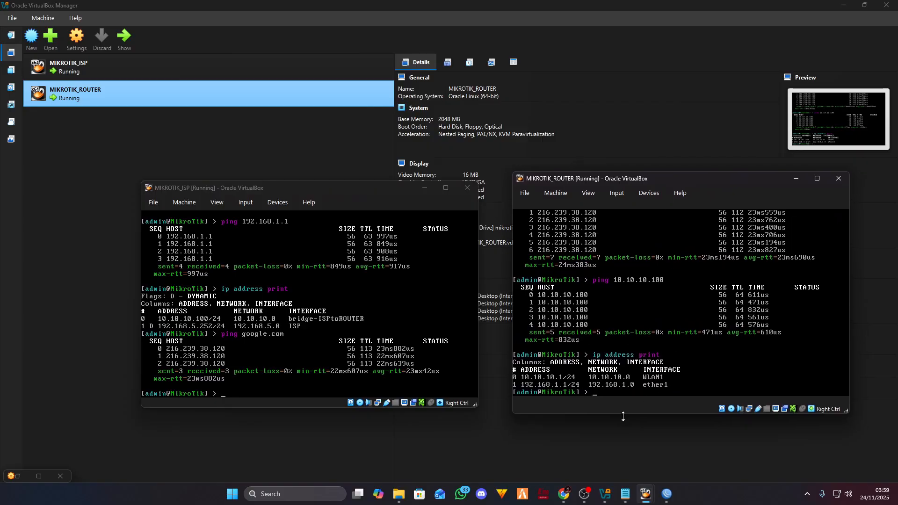
pyautogui.moveTo(624, 416)
pyautogui.mouseDown()
pyautogui.moveTo(624, 390)
pyautogui.moveTo(624, 402)
pyautogui.mouseUp()
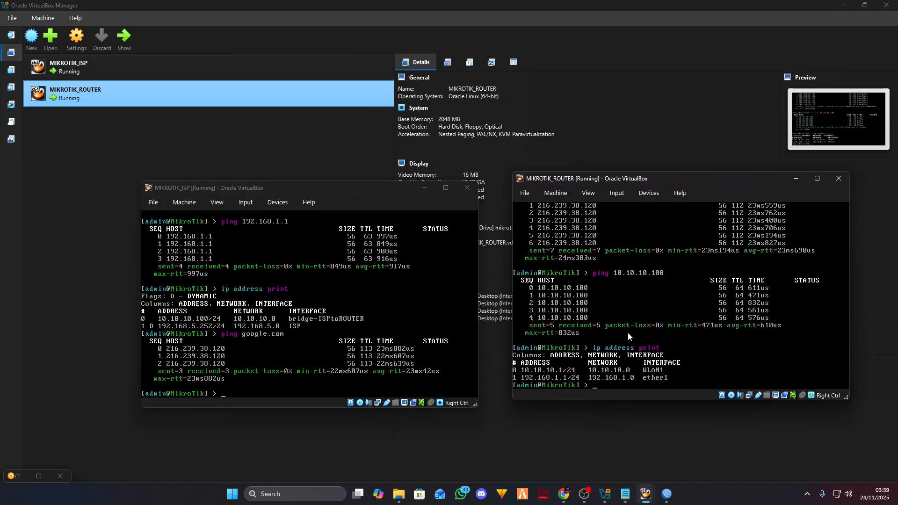
pyautogui.moveTo(349, 187); pyautogui.dragTo(375, 174)
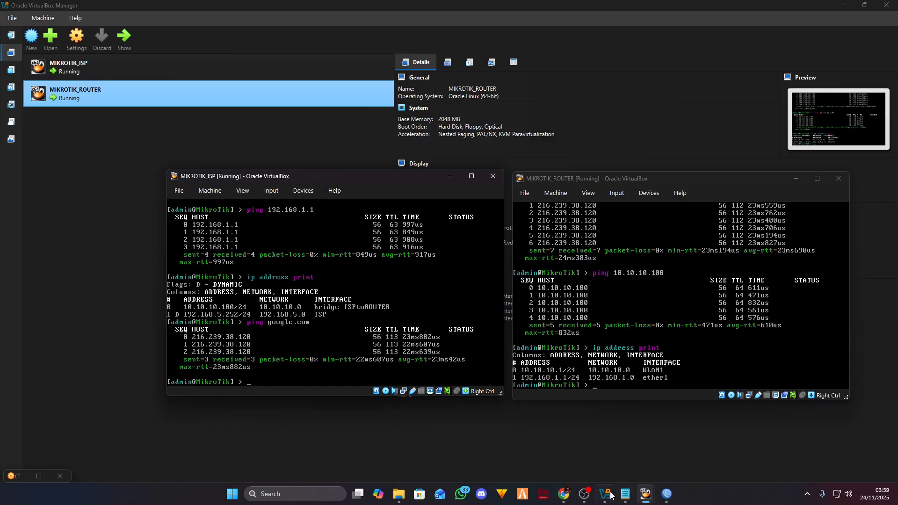
pyautogui.click(571, 500)
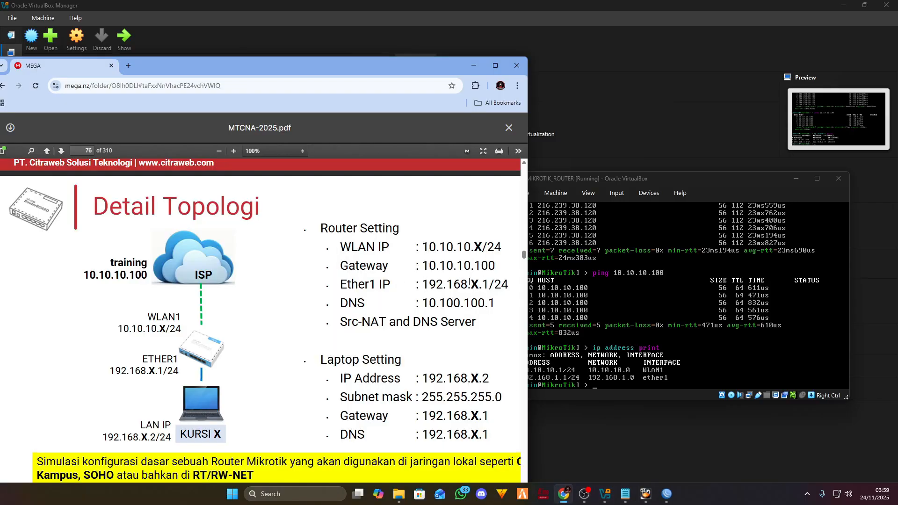
pyautogui.scroll(-2, 373, 255)
# - Scroll pages 75–76, highlight and clear the diagram labels, then minimize the PDF
pyautogui.scroll(8, 364, 280)
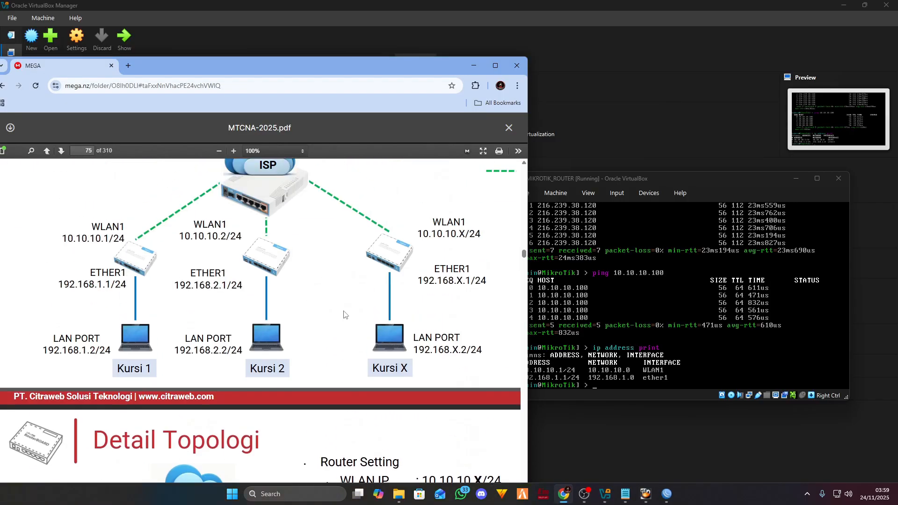
pyautogui.scroll(-4, 331, 318)
pyautogui.scroll(-6, 331, 317)
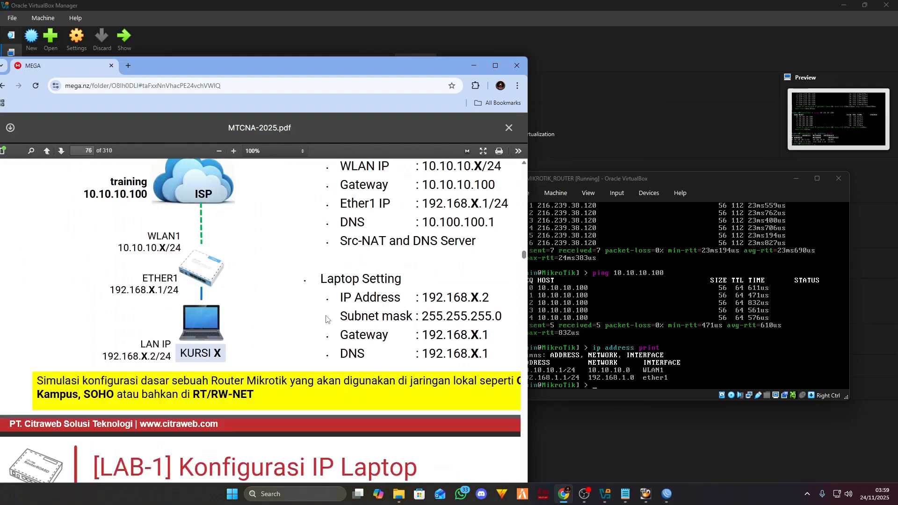
pyautogui.moveTo(231, 339); pyautogui.dragTo(220, 333)
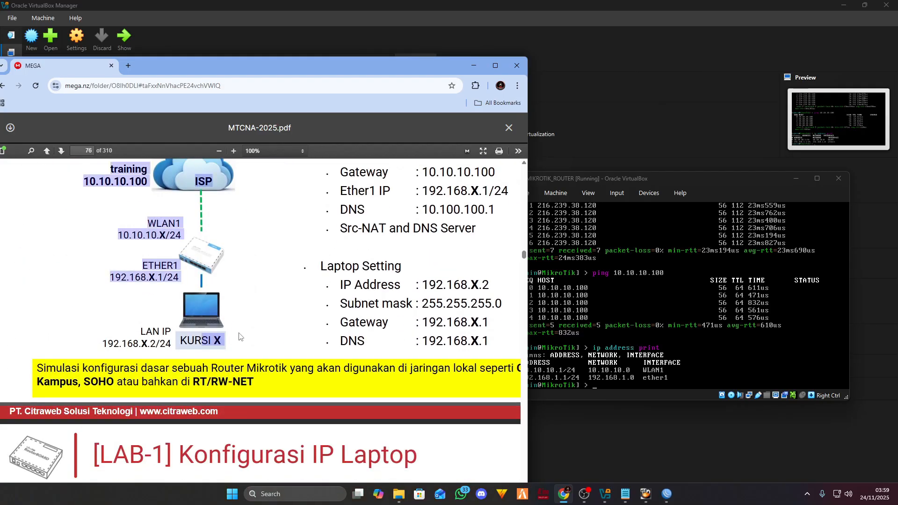
pyautogui.click(215, 335)
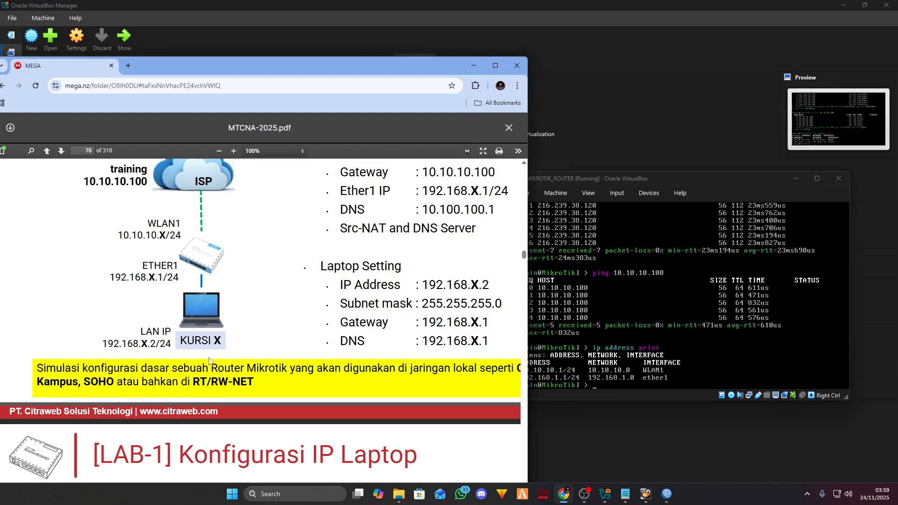
pyautogui.scroll(1, 201, 350)
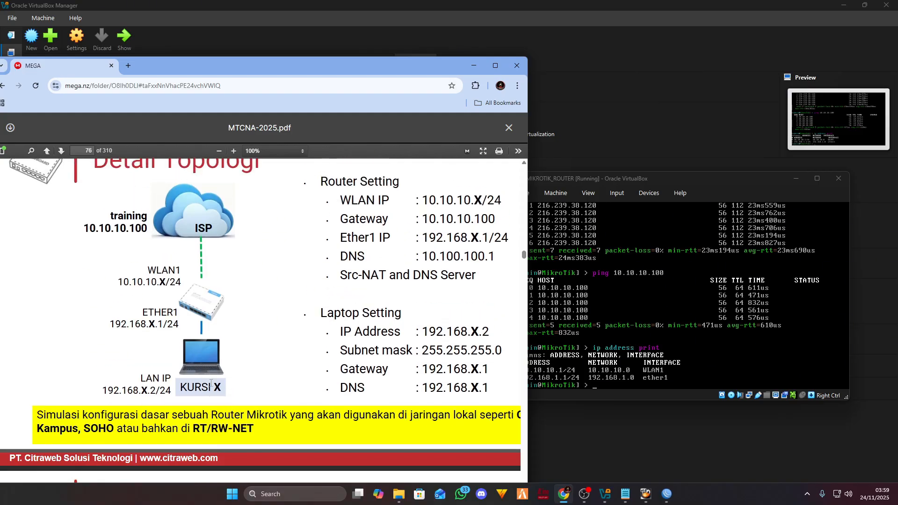
pyautogui.click(474, 65)
# - Minimize both router consoles and start a new VM named KURSI1 using win7_64_bit.iso
pyautogui.click(449, 176)
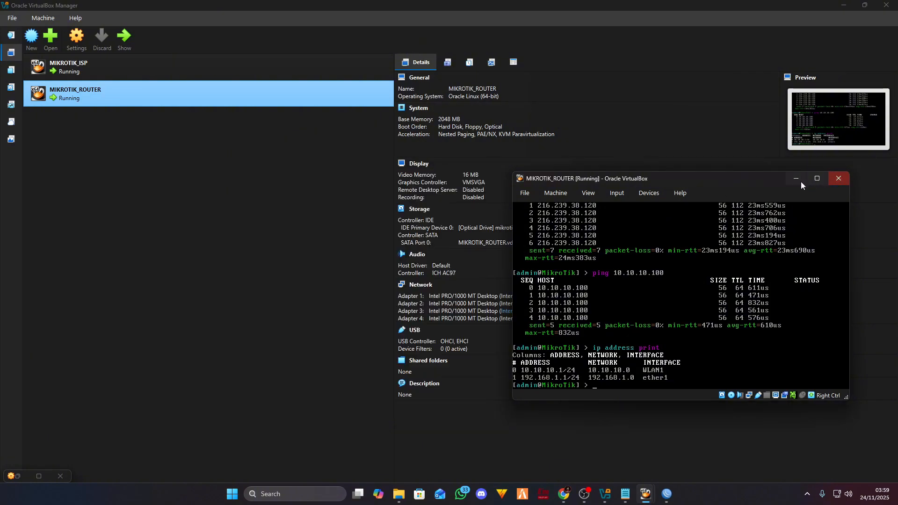
pyautogui.click(801, 181)
pyautogui.click(29, 36)
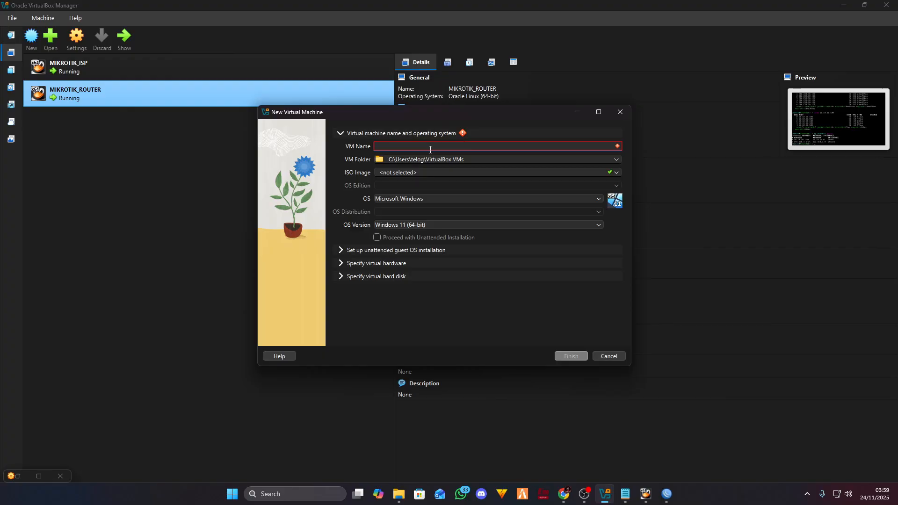
pyautogui.write('KURSI1')
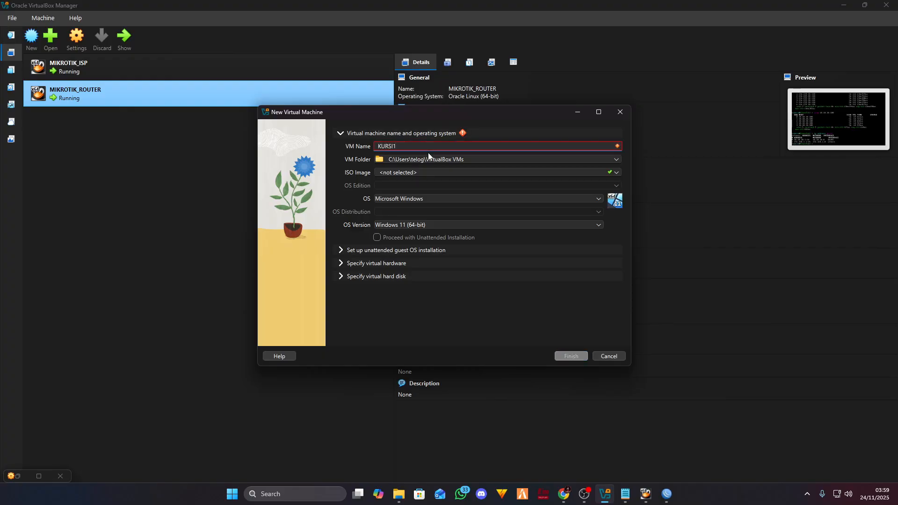
pyautogui.click(388, 172)
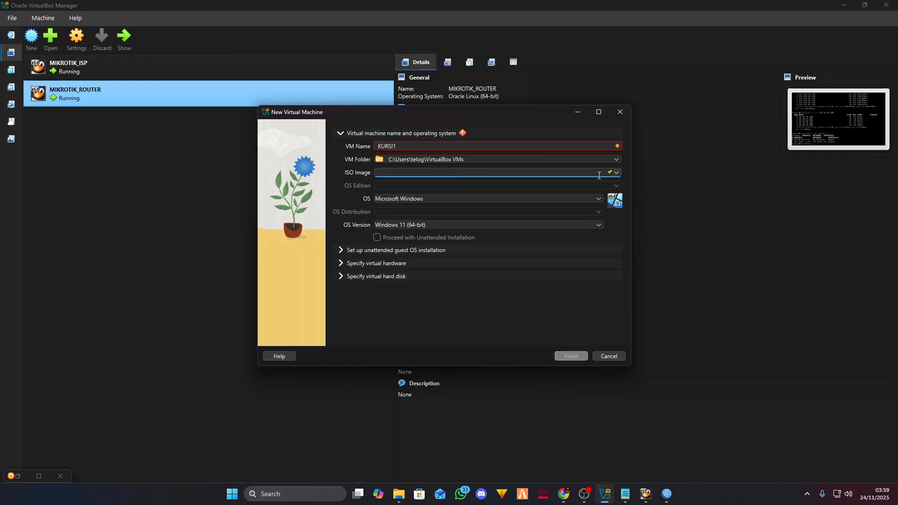
pyautogui.click(617, 173)
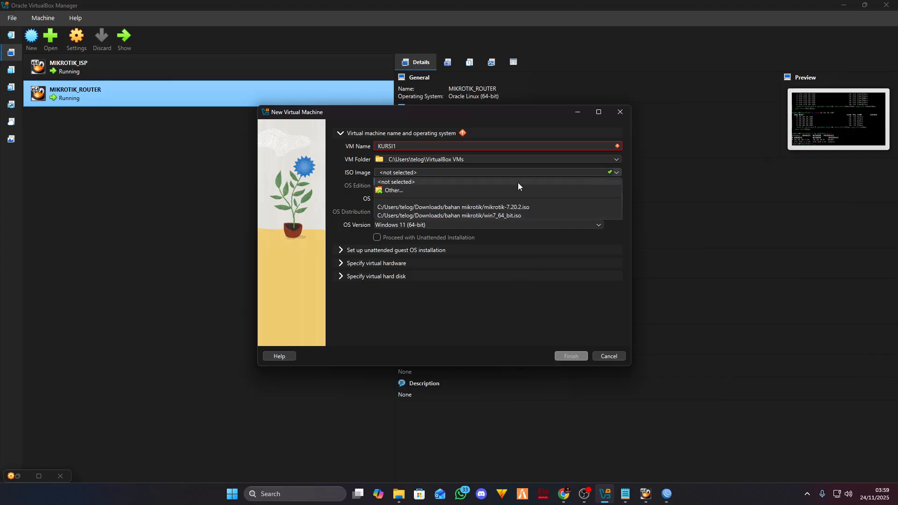
pyautogui.click(495, 191)
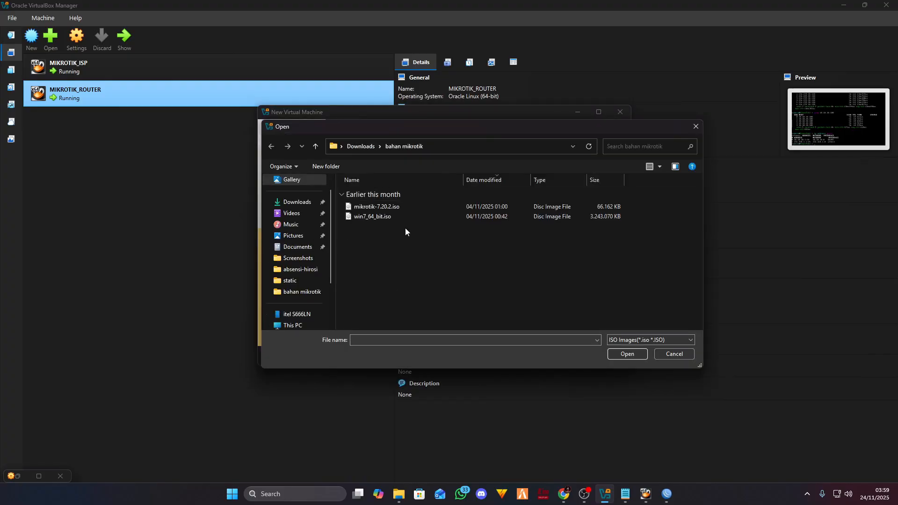
pyautogui.click(370, 218)
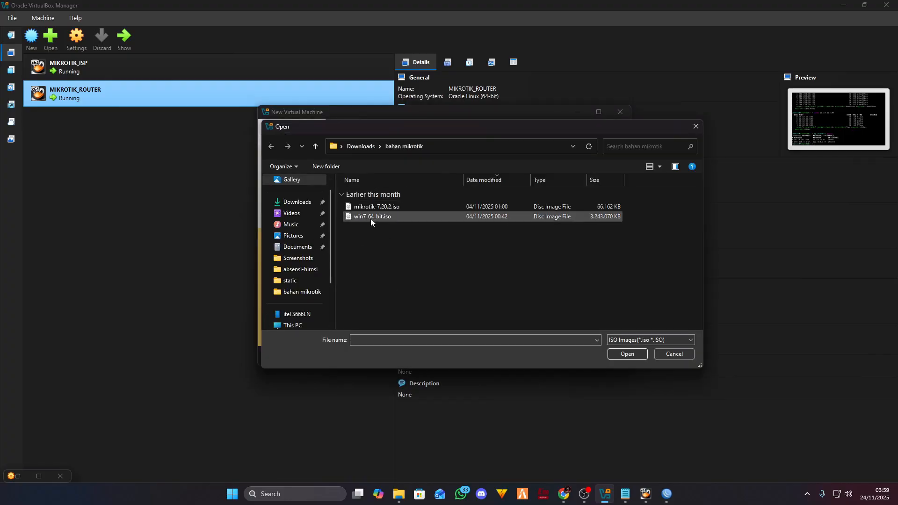
pyautogui.click(626, 354)
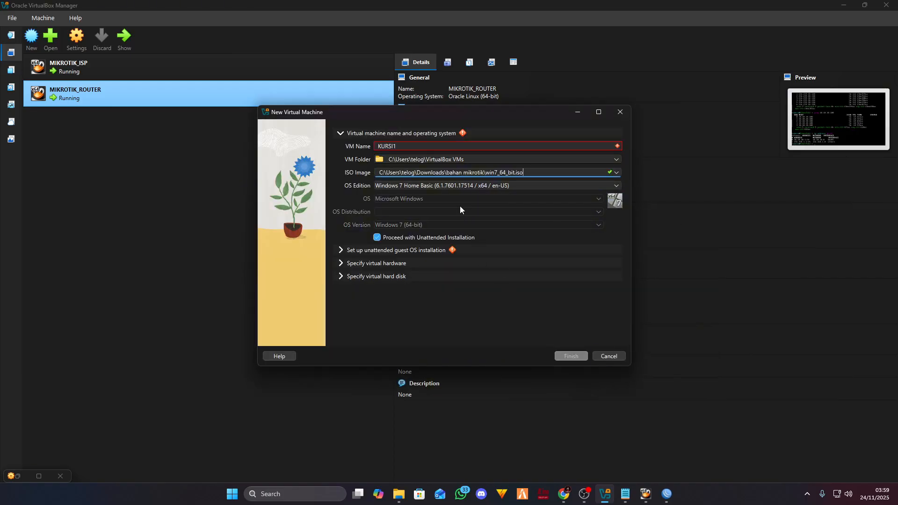
# - Correct the name to KURSI-1, review the unattended installation settings, and finish creating the VM
pyautogui.click(419, 147)
pyautogui.press('BackSpace')
pyautogui.write('-1')
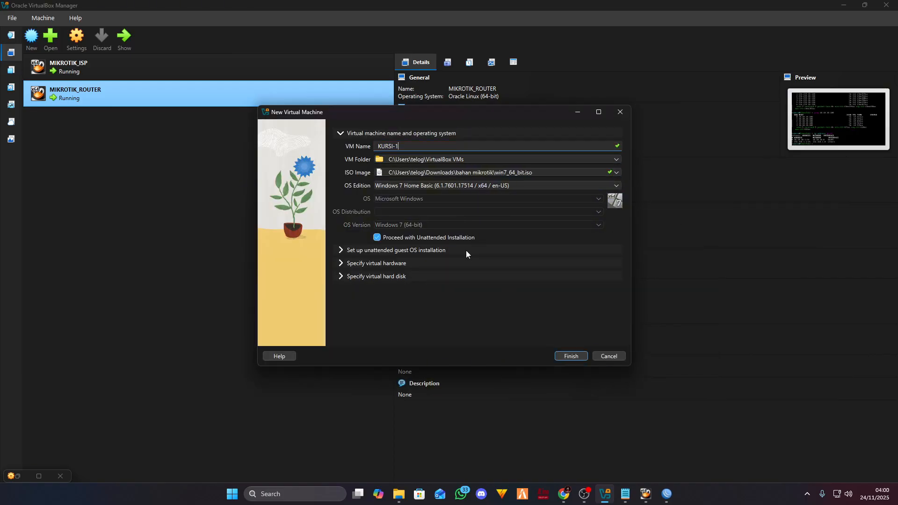
pyautogui.click(438, 250)
pyautogui.click(426, 135)
pyautogui.click(431, 251)
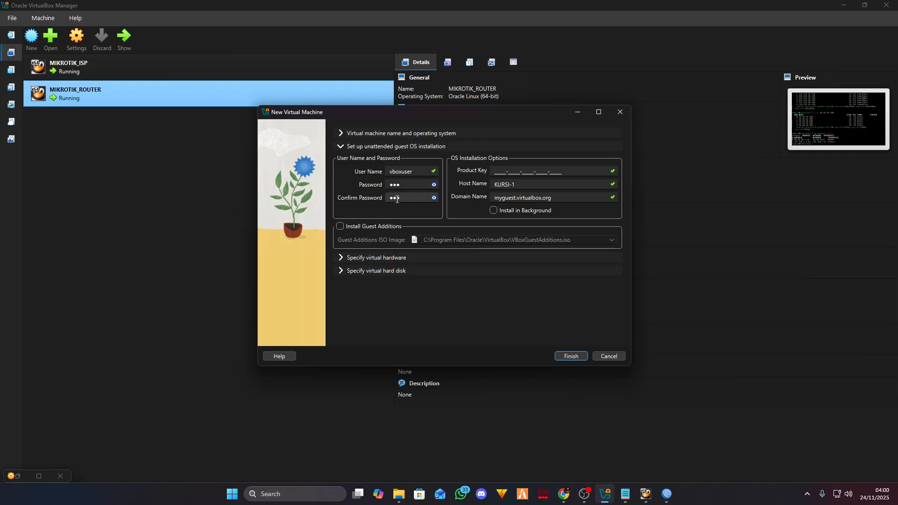
pyautogui.click(558, 356)
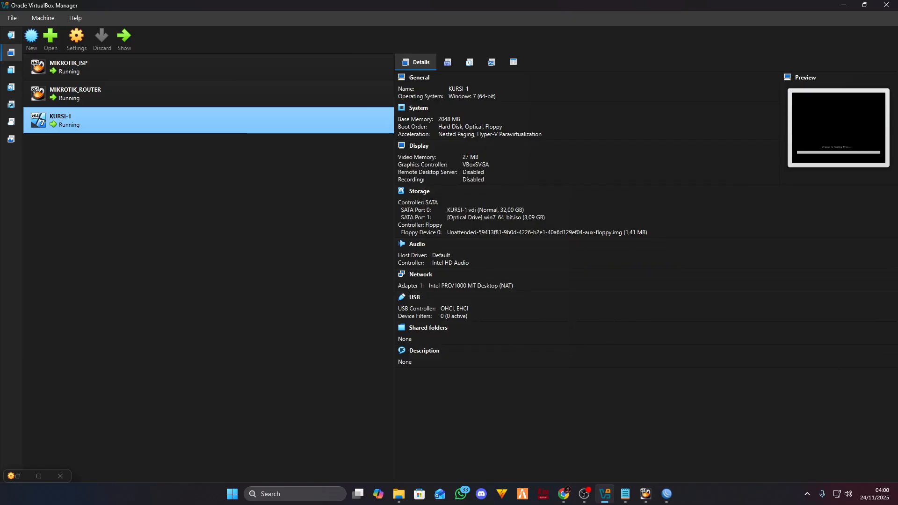
# - Bring up the KURSI-1 window, move it up-left, and dismiss the mouse and keyboard notices
pyautogui.press('super+d')
pyautogui.press('super+d')
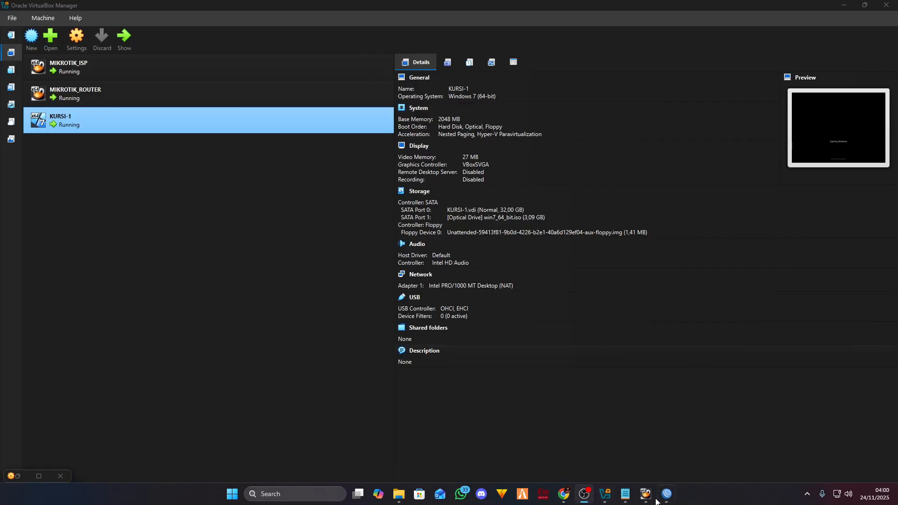
pyautogui.click(645, 494)
pyautogui.click(700, 451)
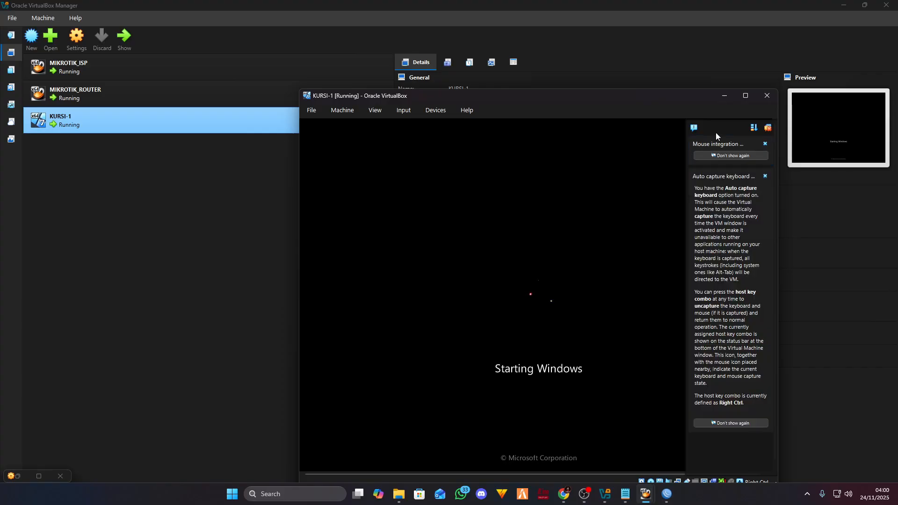
pyautogui.moveTo(640, 101); pyautogui.dragTo(560, 71)
pyautogui.moveTo(560, 71)
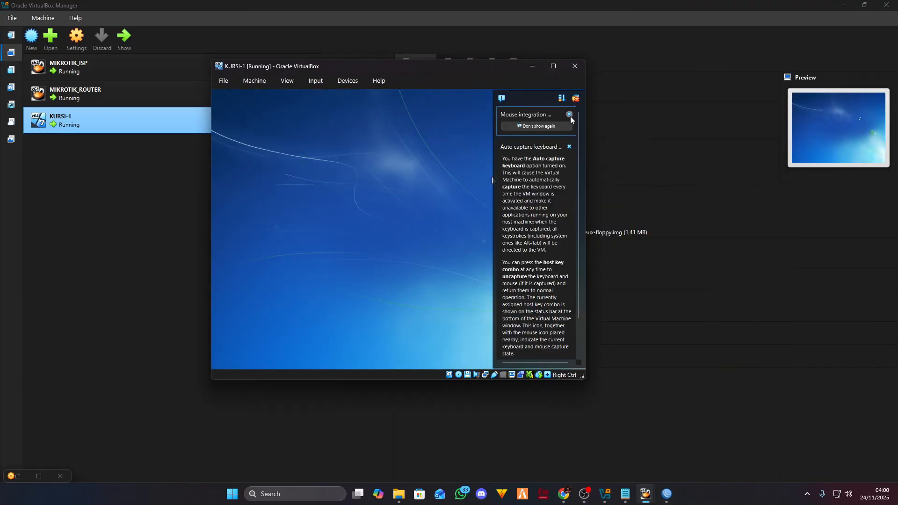
pyautogui.click(570, 116)
pyautogui.click(570, 115)
# - Move the KURSI-1 window down-right while Windows 7 setup runs and reboots
pyautogui.moveTo(462, 72); pyautogui.dragTo(655, 99)
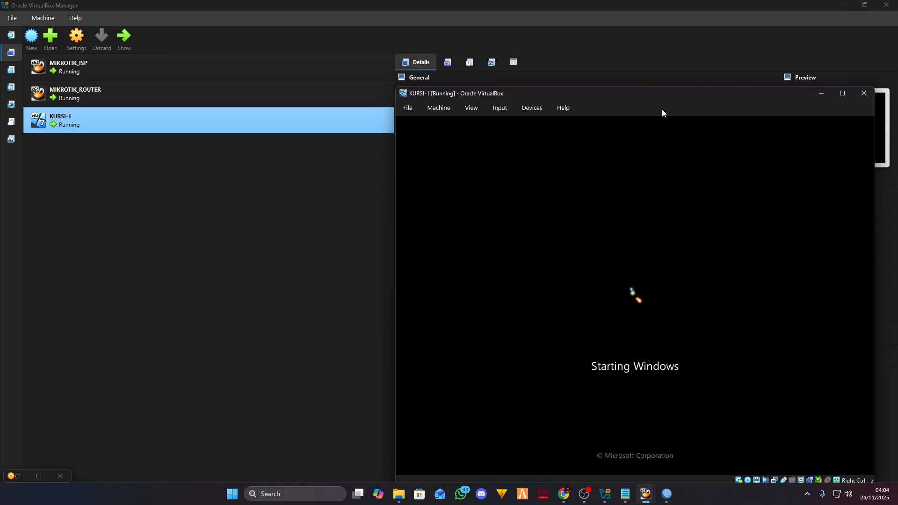
# - Move the KURSI-1 window up-left and wait for Windows 7 to install to the desktop
pyautogui.moveTo(675, 95); pyautogui.dragTo(617, 75)
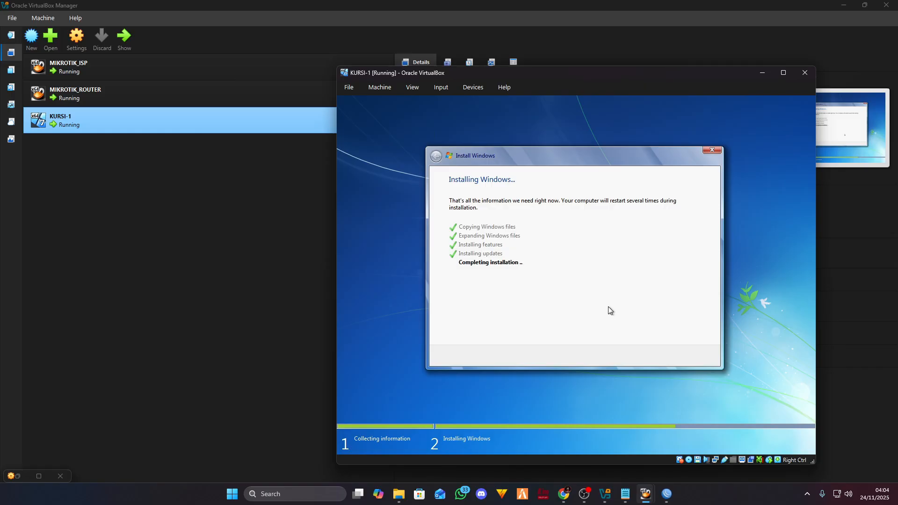
pyautogui.moveTo(650, 492)
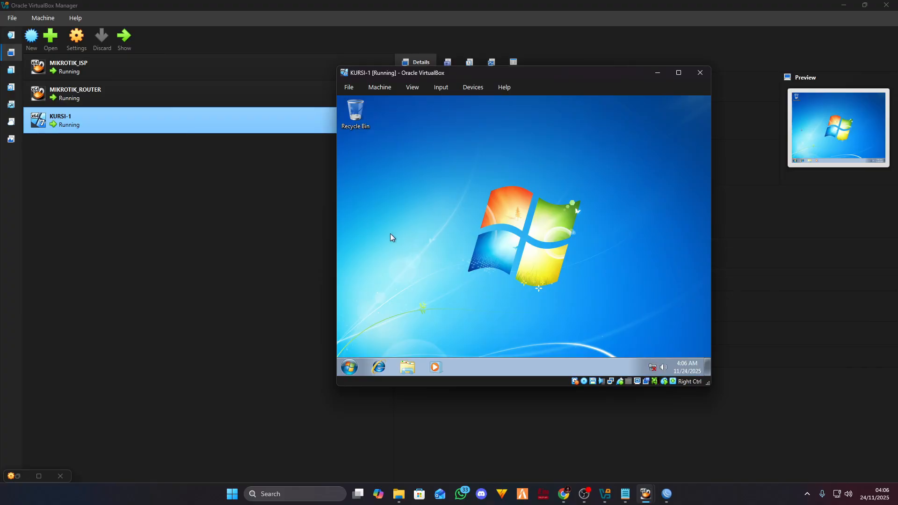
# - Shut down the Windows 7 guest from its Start menu
pyautogui.click(348, 367)
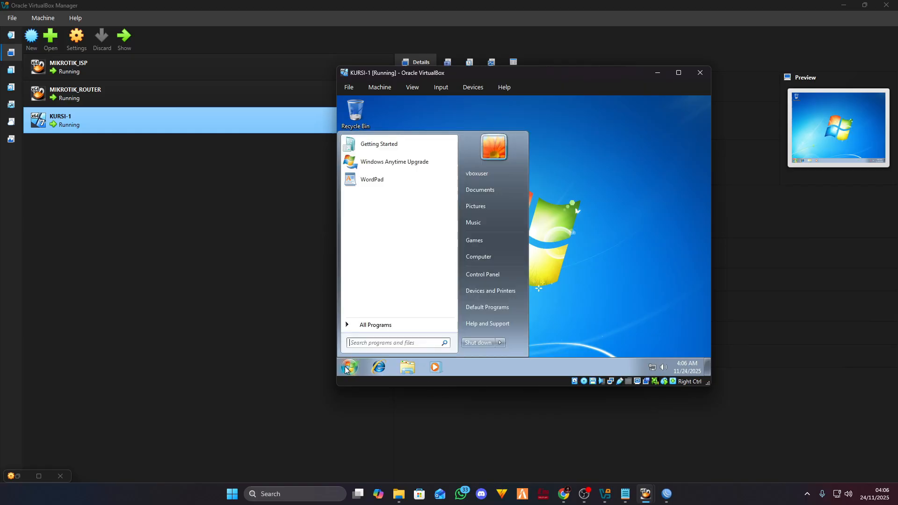
pyautogui.click(484, 346)
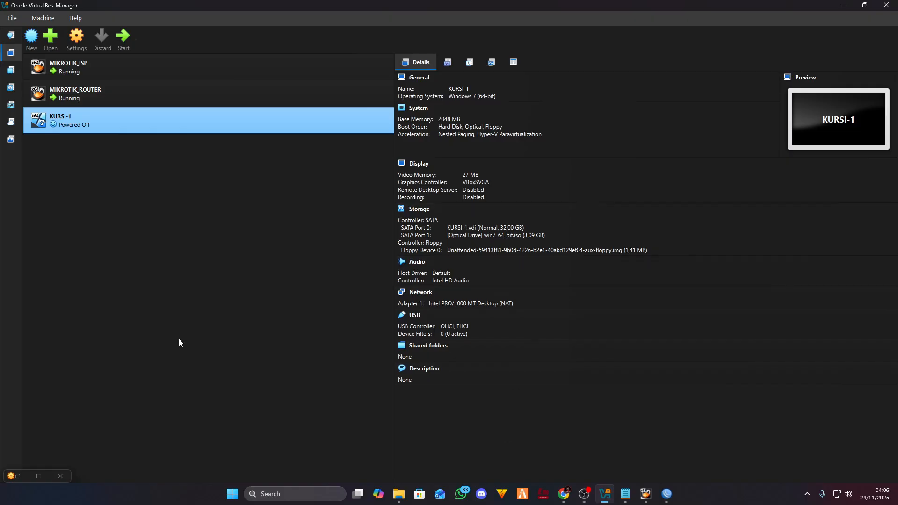
# - In KURSI-1's network settings, attach Adapter 1 to Internal Network lan1
pyautogui.click(76, 38)
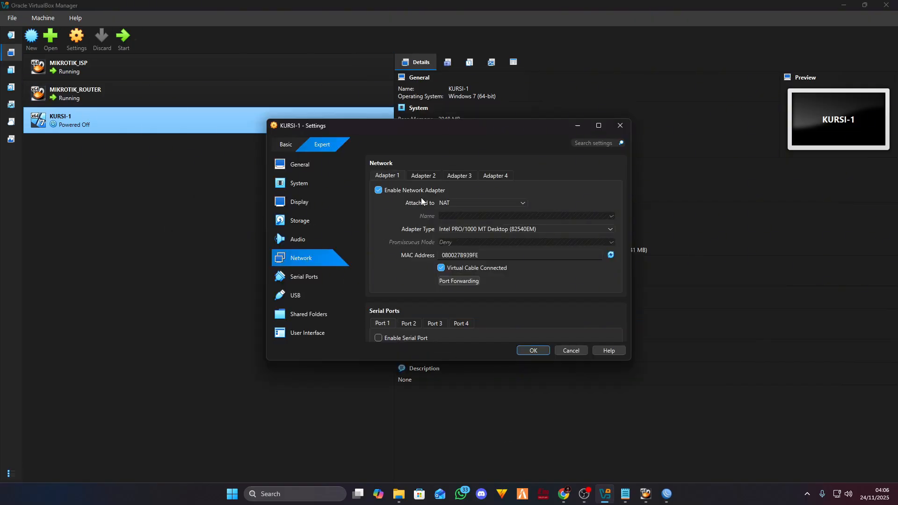
pyautogui.click(425, 175)
pyautogui.click(397, 176)
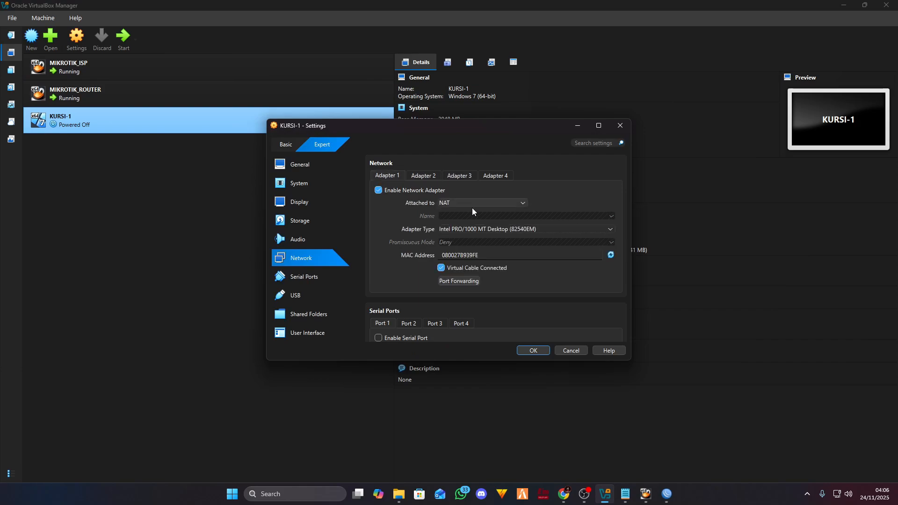
pyautogui.click(477, 232)
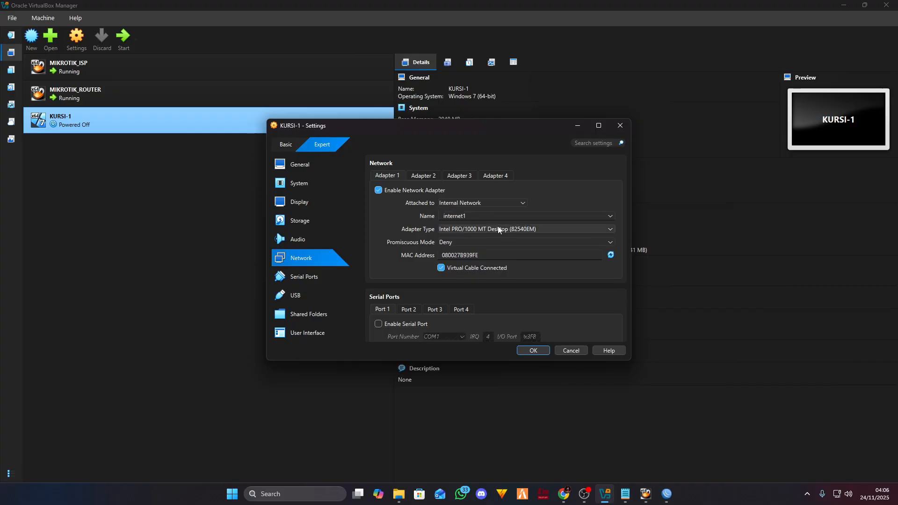
pyautogui.click(607, 217)
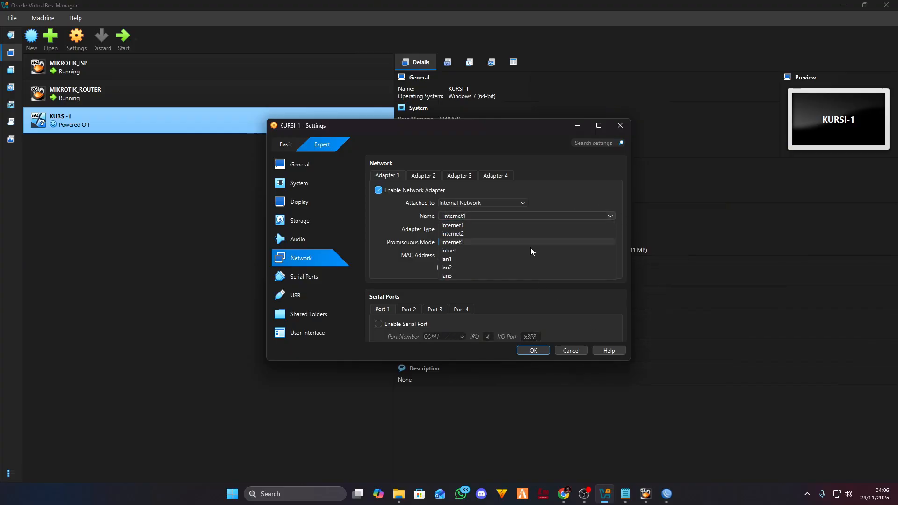
pyautogui.click(453, 258)
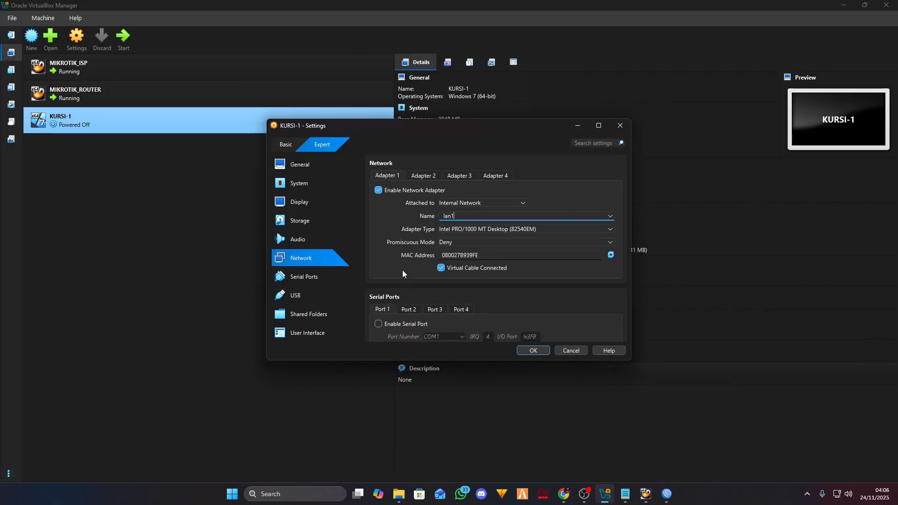
# - Check the router console's addresses, then save the KURSI-1 settings with OK
pyautogui.moveTo(645, 494)
pyautogui.click(661, 454)
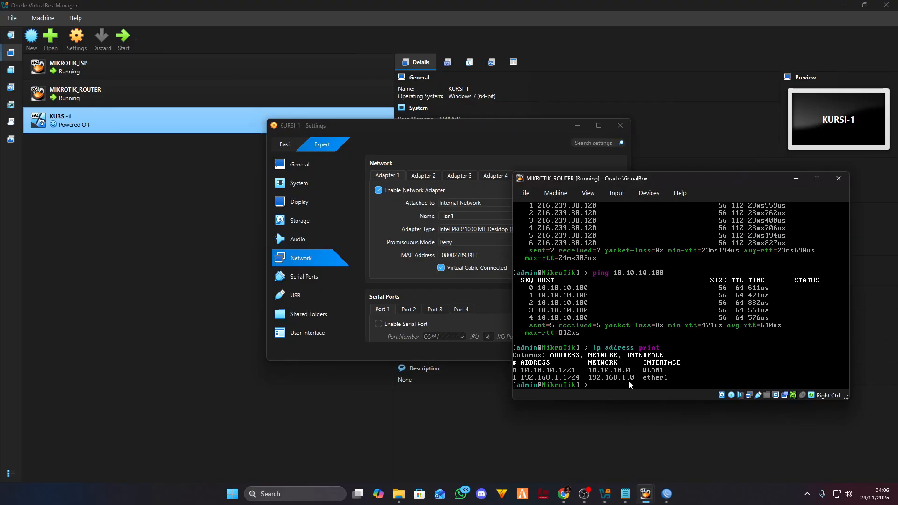
pyautogui.click(671, 383)
pyautogui.press('Control_R')
pyautogui.click(387, 235)
pyautogui.click(531, 355)
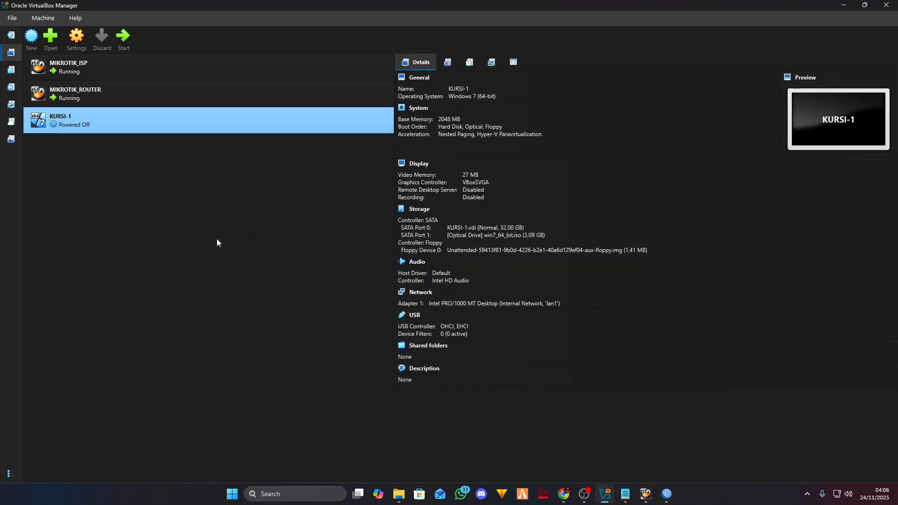
# - Start KURSI-1 and dismiss the mouse integration and keyboard capture notifications
pyautogui.doubleClick(97, 122)
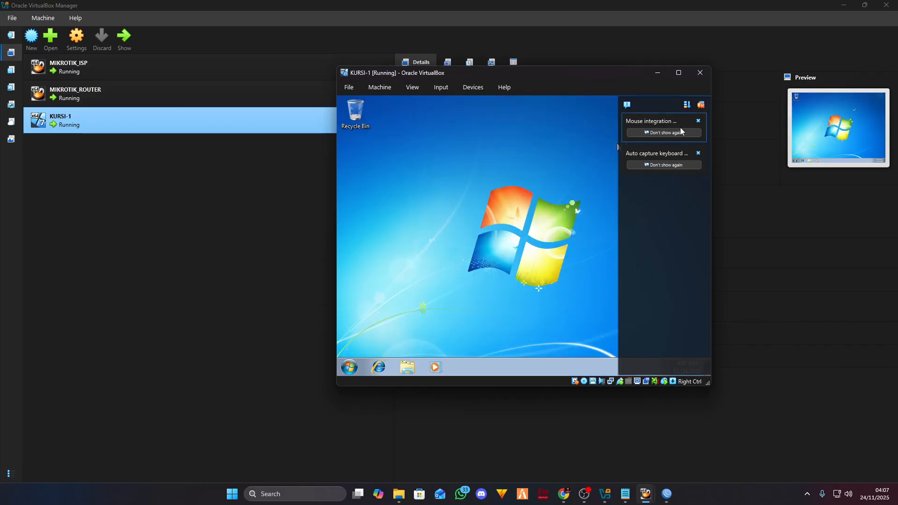
pyautogui.click(698, 121)
pyautogui.click(698, 121)
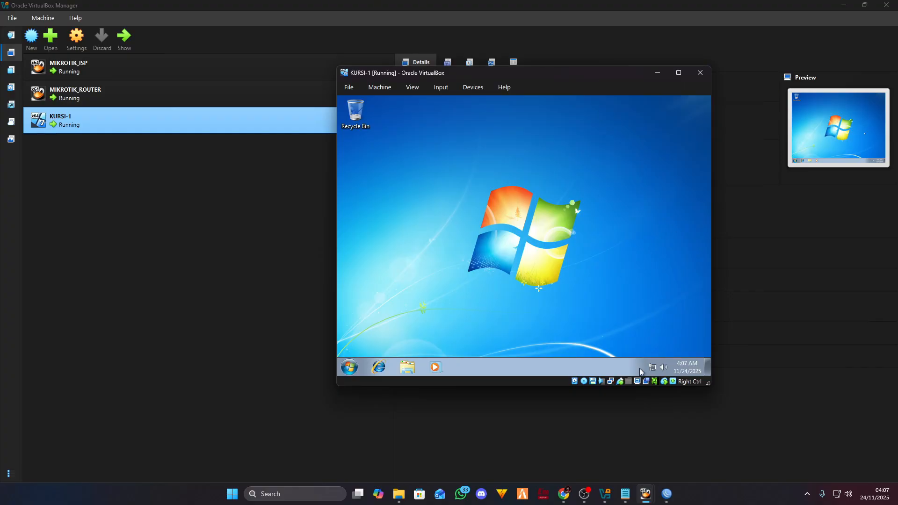
# - Check the Local Area Connection's current IP details via Network and Sharing Center
pyautogui.click(652, 367)
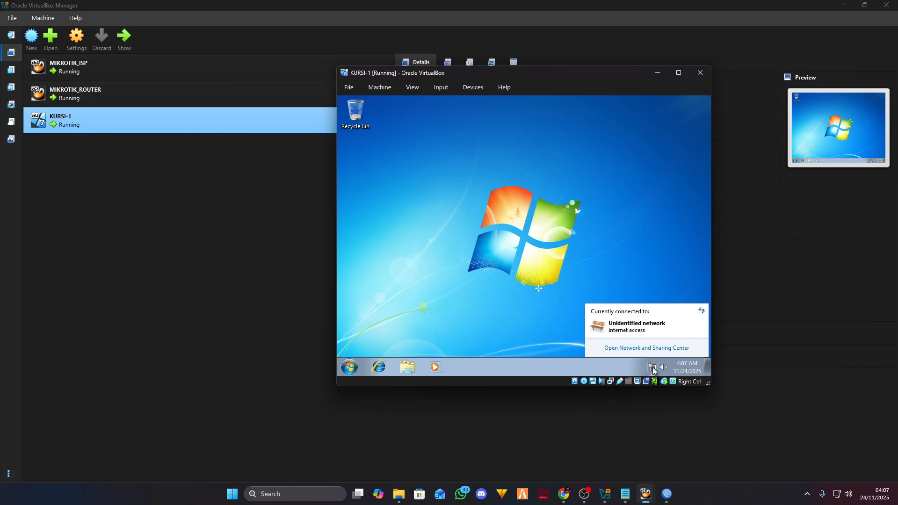
pyautogui.click(649, 349)
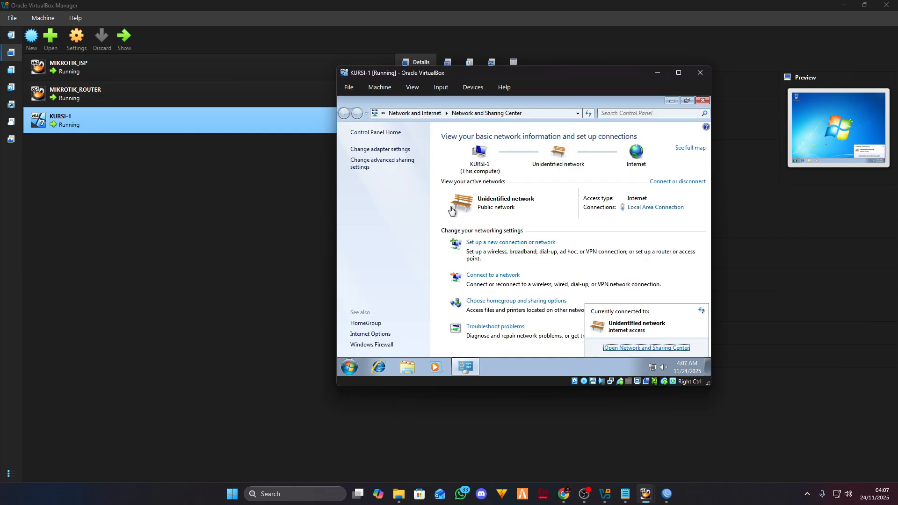
pyautogui.click(398, 149)
pyautogui.doubleClick(412, 155)
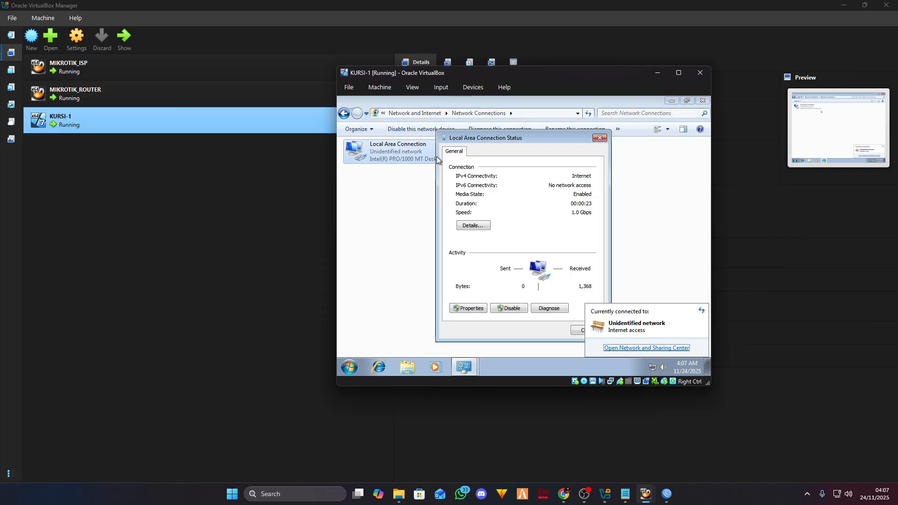
pyautogui.click(473, 226)
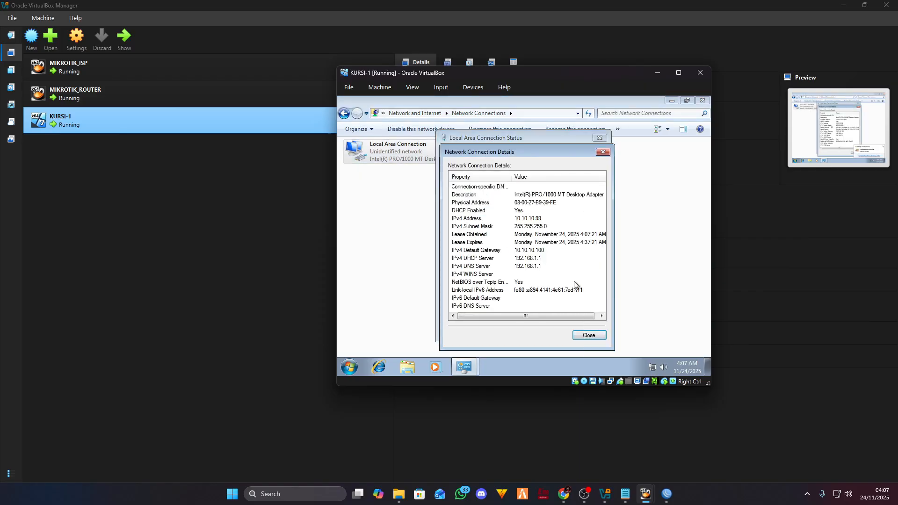
pyautogui.click(603, 152)
pyautogui.click(600, 138)
# - Switch the Local Area Connection's TCP/IPv4 properties to a manually entered IP address
pyautogui.rightClick(407, 158)
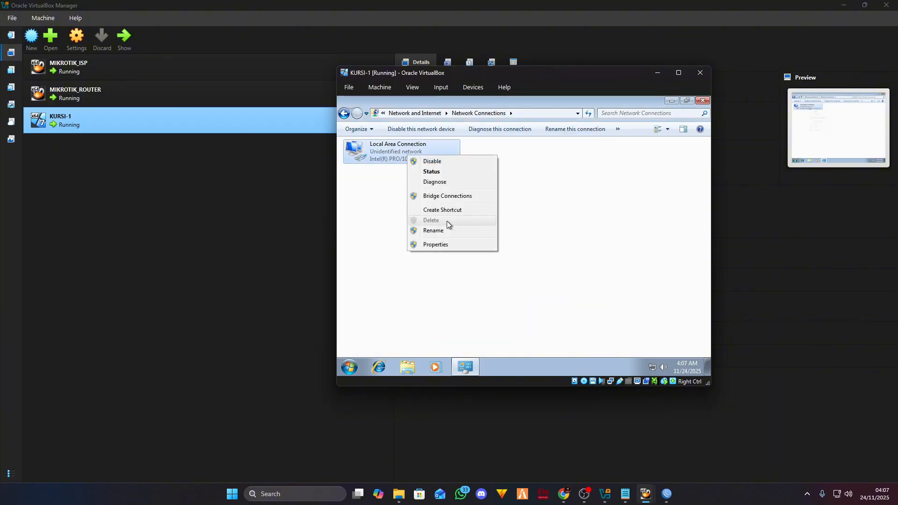
pyautogui.click(444, 245)
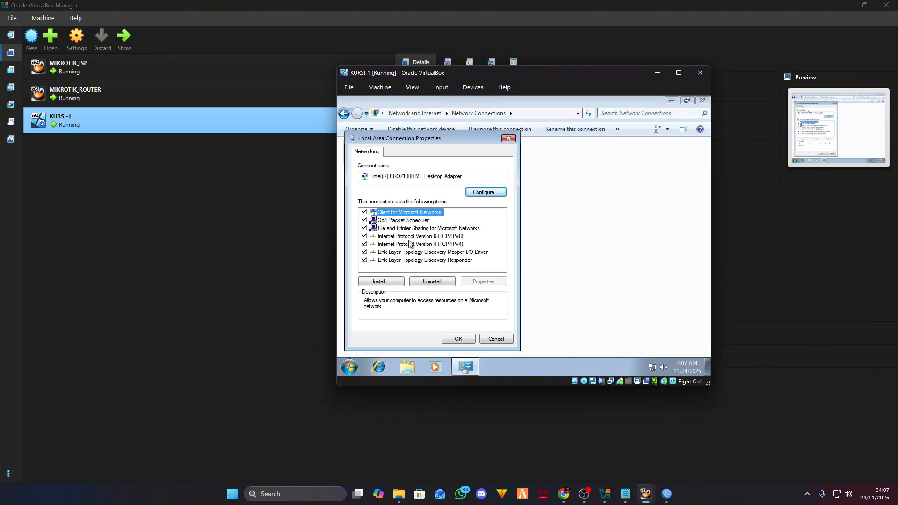
pyautogui.doubleClick(408, 245)
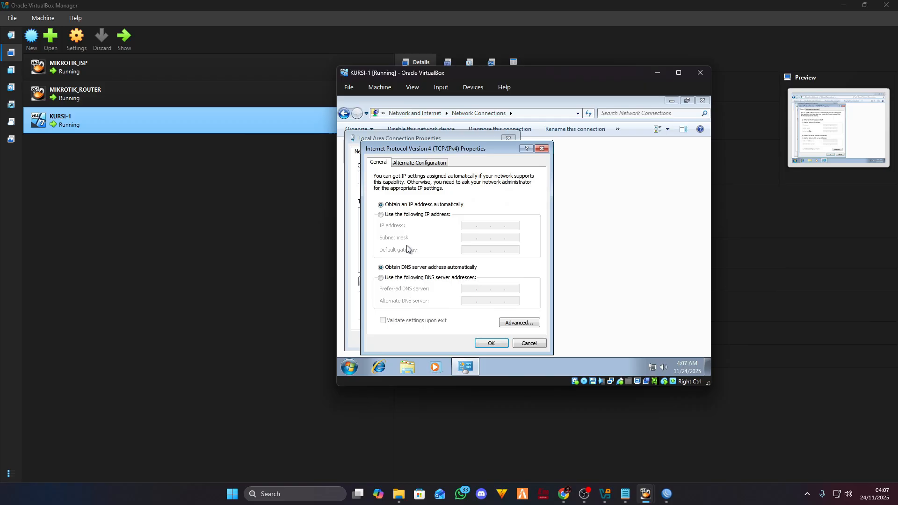
pyautogui.click(401, 215)
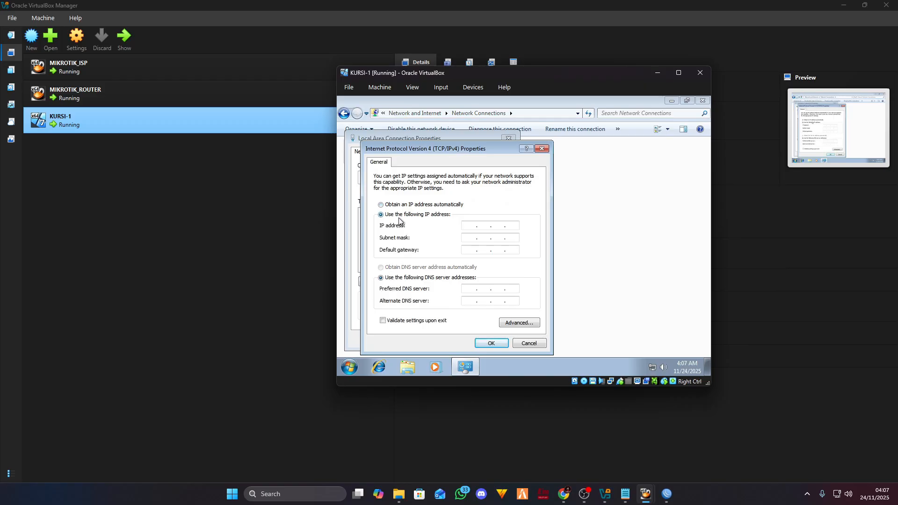
# - Place KURSI-1 beside the topology slide and begin entering IP address 192.168.1.2
pyautogui.click(565, 494)
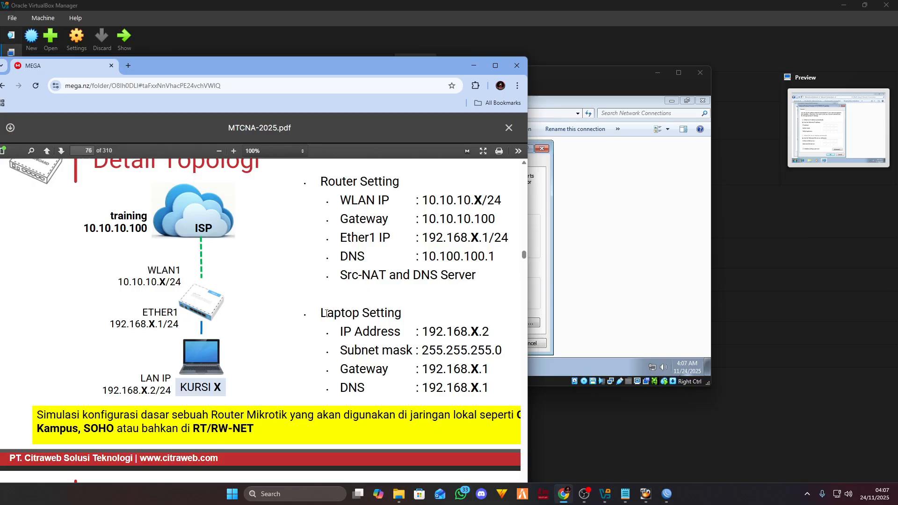
pyautogui.moveTo(576, 72); pyautogui.dragTo(745, 95)
pyautogui.click(636, 250)
pyautogui.write('192 . 168 . 1 . 2')
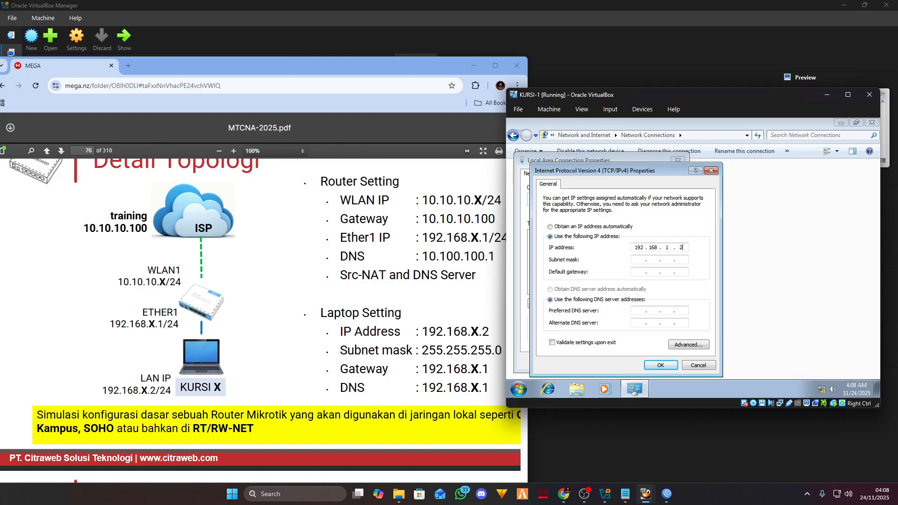
# - Enter mask 255.255.255.0, gateway and DNS 192.168.1.1, and save the static IPv4 settings
pyautogui.click(637, 260)
pyautogui.write('1921..1')
pyautogui.click(643, 312)
pyautogui.write('192 . 168 . 1 . 1')
pyautogui.click(659, 366)
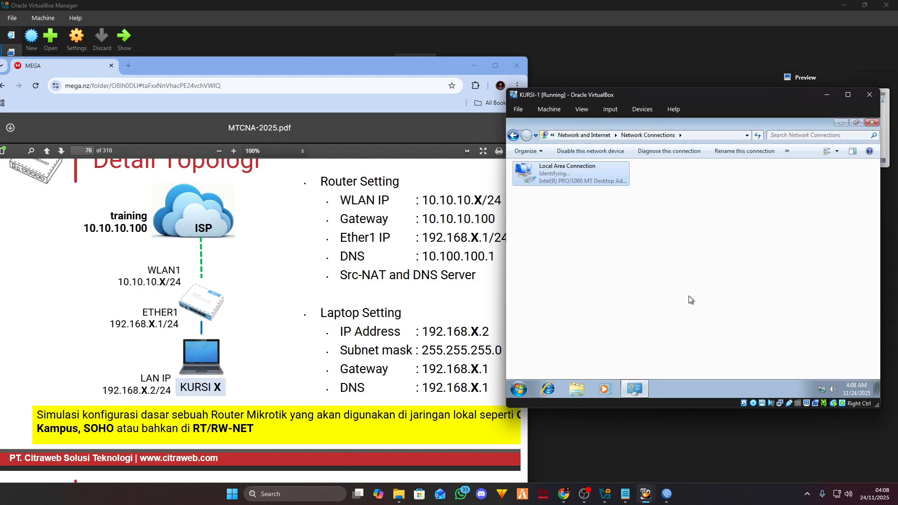
pyautogui.moveTo(723, 98); pyautogui.dragTo(657, 103)
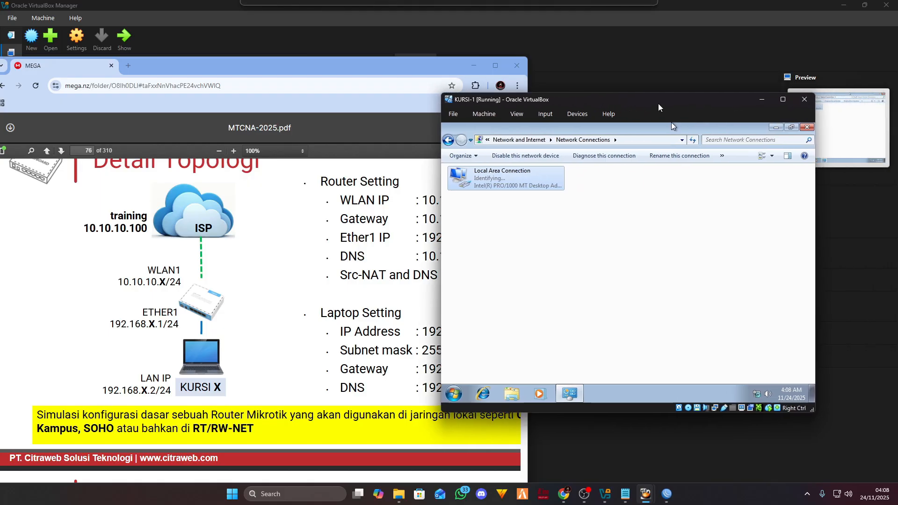
# - Open the Local Area Connection details and verify IPv4 address 192.168.1.2 and DNS servers
pyautogui.click(474, 66)
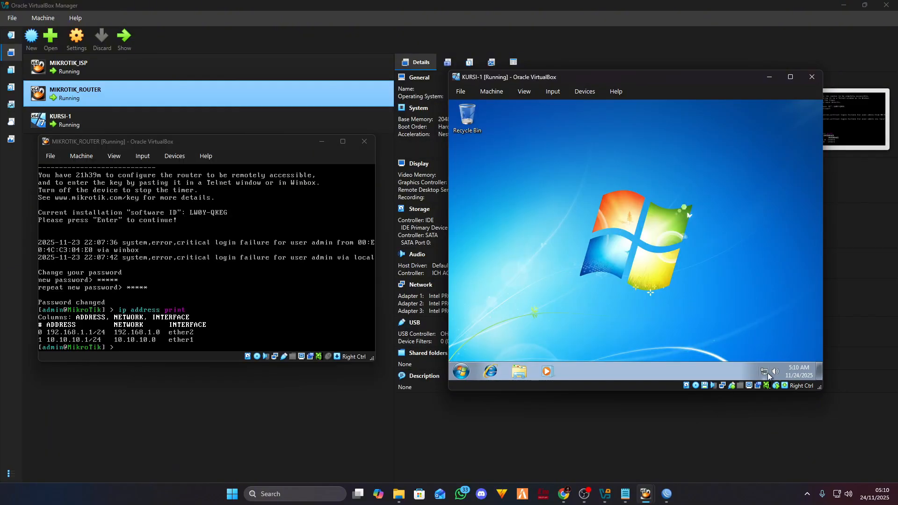
pyautogui.click(767, 372)
pyautogui.click(727, 354)
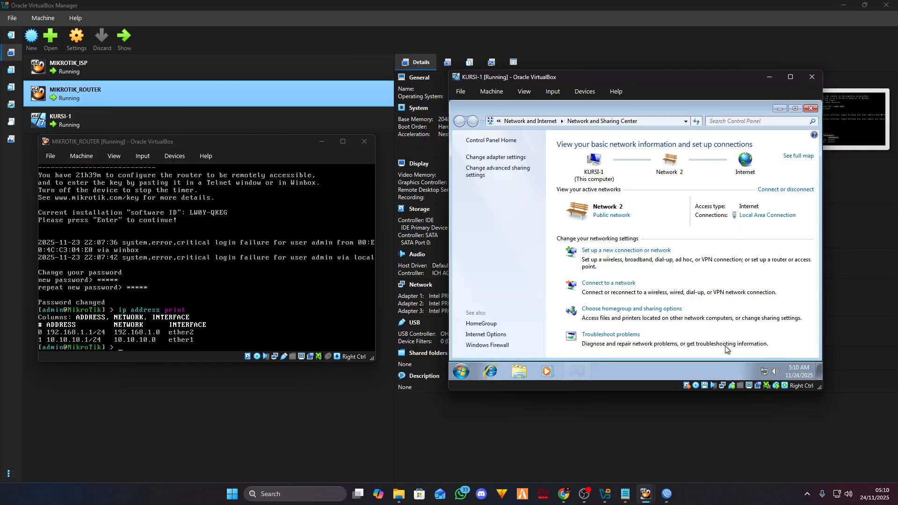
pyautogui.click(476, 157)
pyautogui.doubleClick(476, 157)
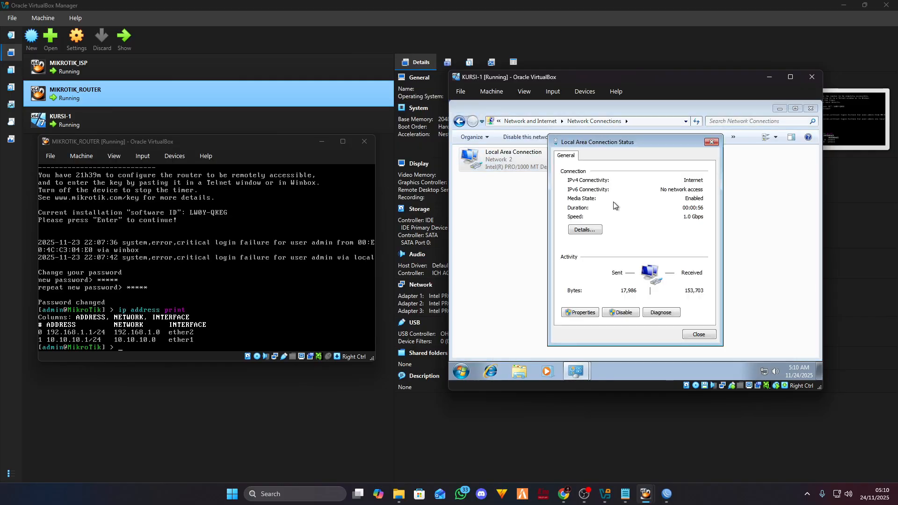
pyautogui.click(594, 231)
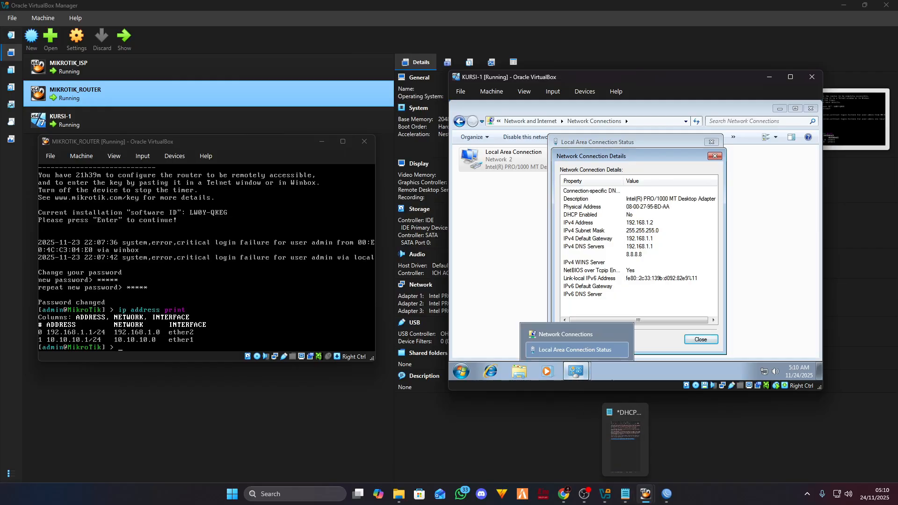
pyautogui.click(671, 246)
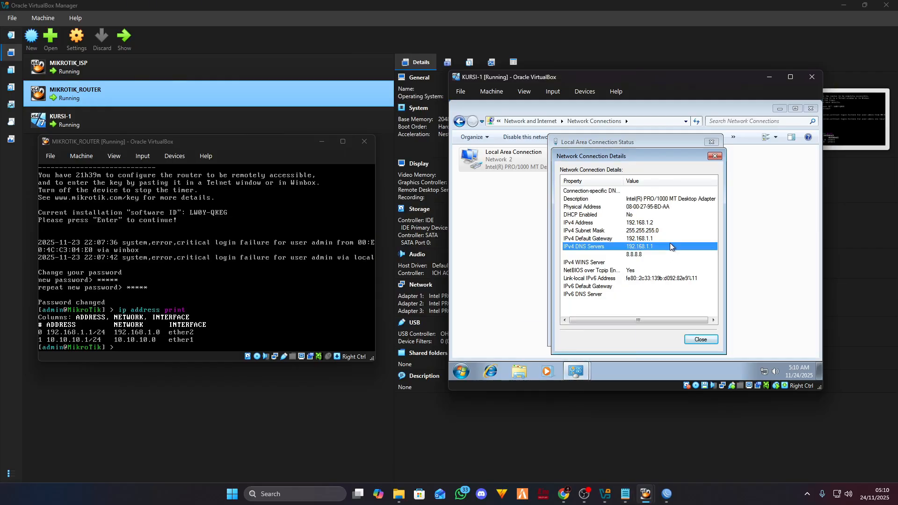
pyautogui.click(643, 225)
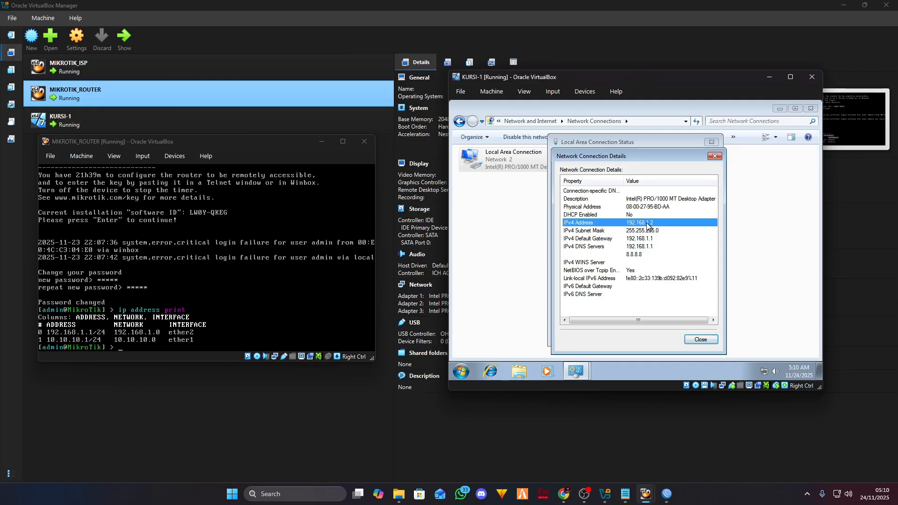
# - Compare with the PDF's laptop IP 192.168.X.2, then close the details and status windows
pyautogui.click(564, 494)
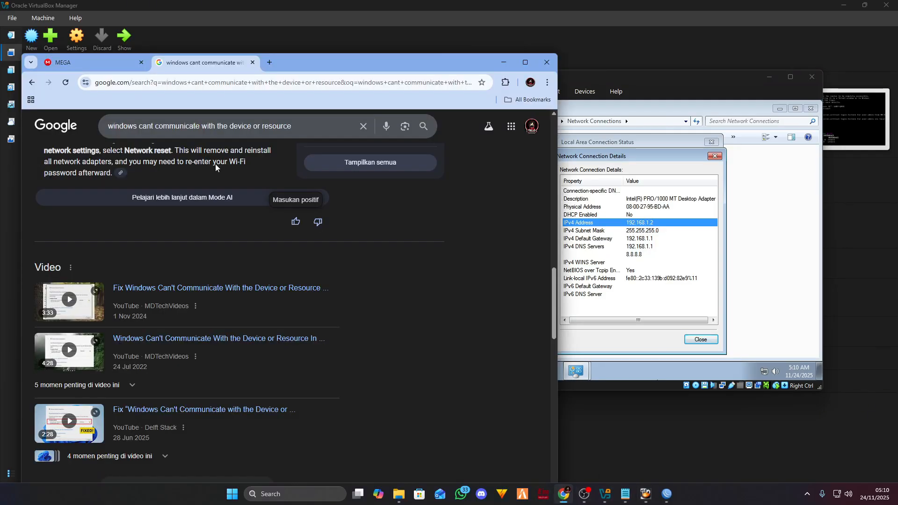
pyautogui.click(111, 65)
pyautogui.click(252, 62)
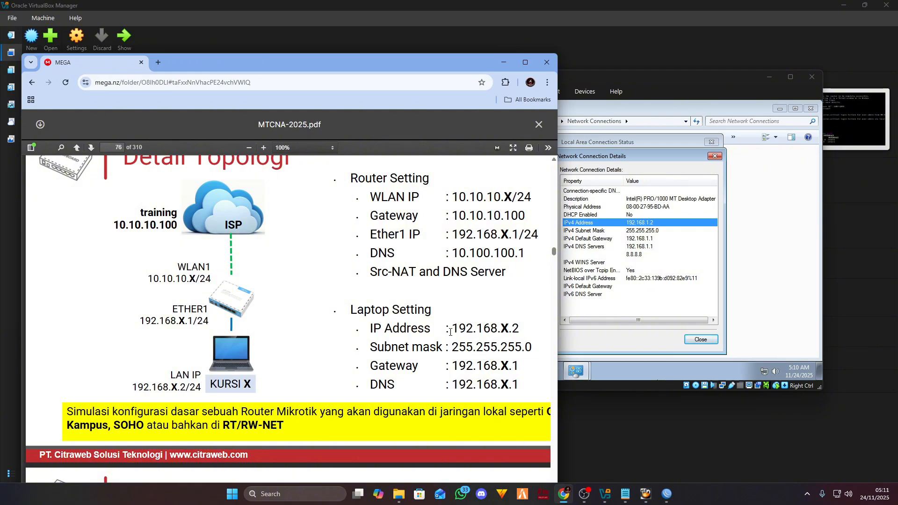
pyautogui.moveTo(451, 330); pyautogui.dragTo(517, 331)
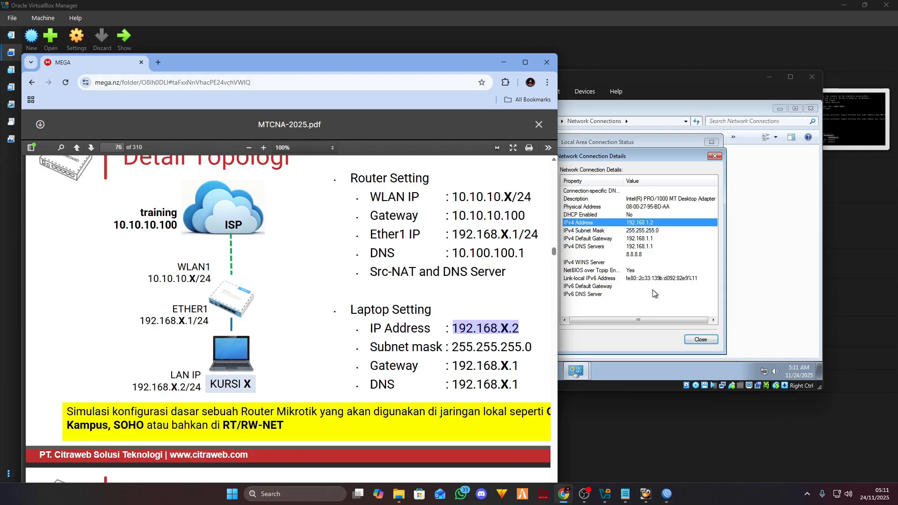
pyautogui.click(638, 271)
pyautogui.click(700, 339)
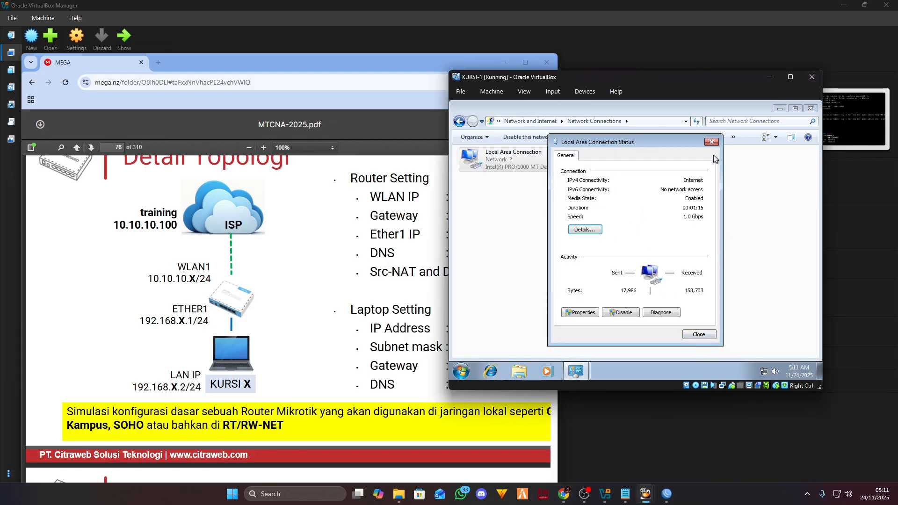
pyautogui.click(711, 142)
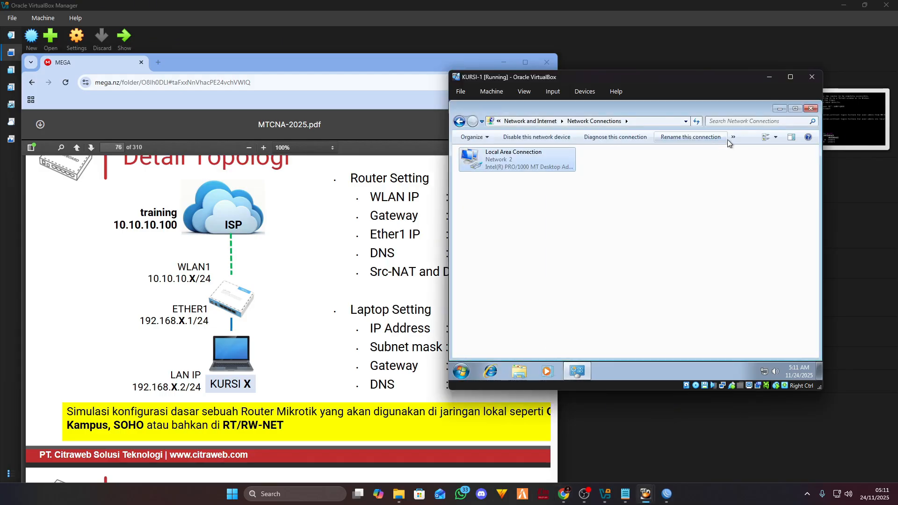
# - Close Network Connections and launch a Command Prompt on KURSI-1 by searching 'cmd'
pyautogui.click(810, 108)
pyautogui.click(461, 371)
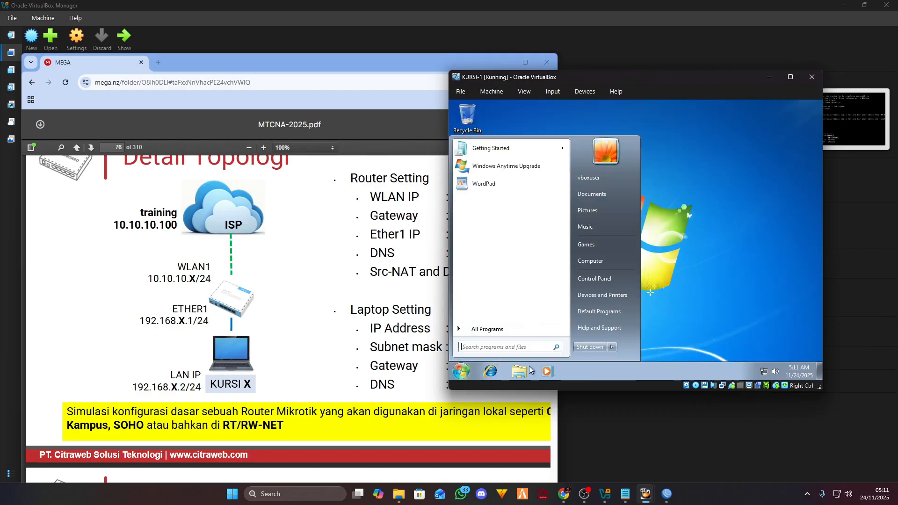
pyautogui.write('cmf')
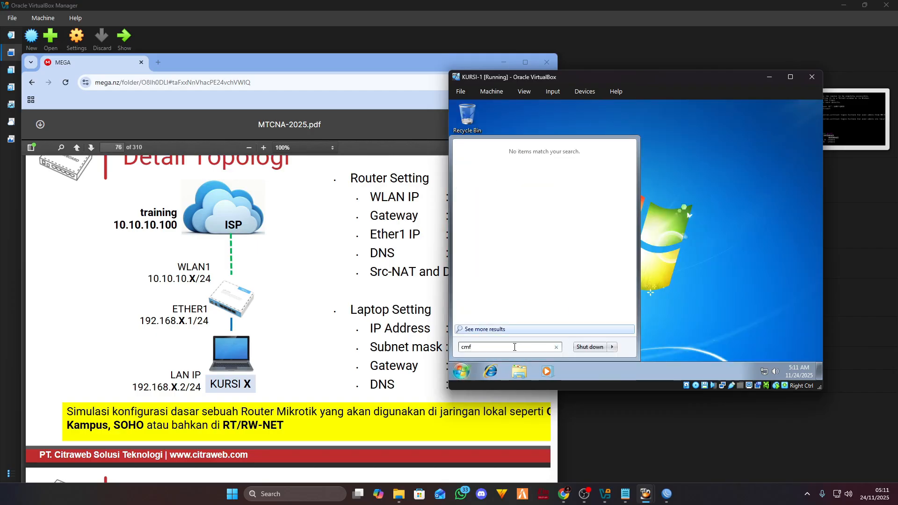
pyautogui.press('BackSpace')
pyautogui.write('d')
pyautogui.press('Return')
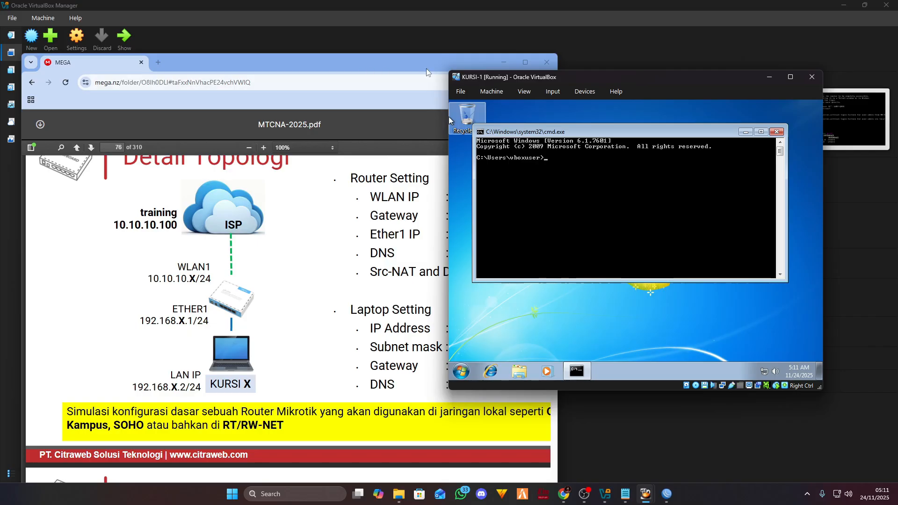
# - Rearrange the KURSI-1 and router console windows and restore the course PDF
pyautogui.click(500, 61)
pyautogui.moveTo(612, 78); pyautogui.dragTo(623, 79)
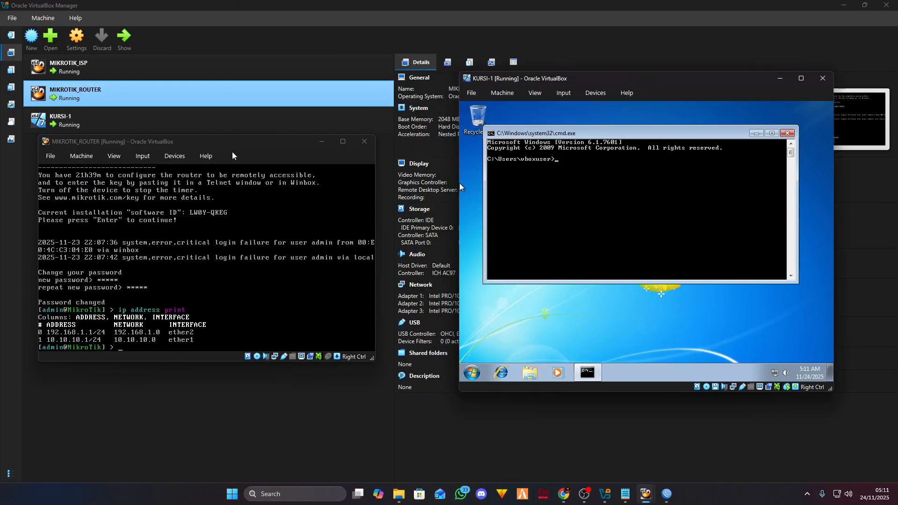
pyautogui.moveTo(251, 140); pyautogui.dragTo(260, 114)
pyautogui.click(563, 494)
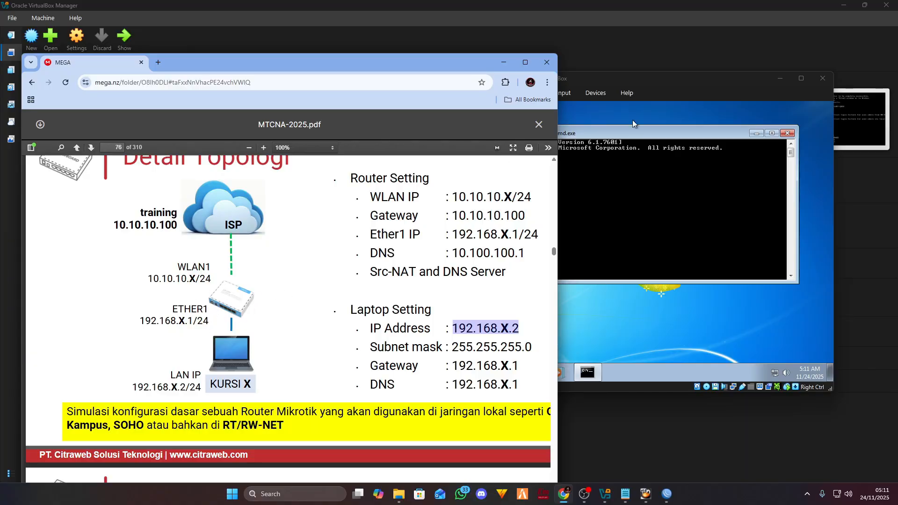
# - Ping the router at 10.10.10.1 from KURSI-1's Command Prompt
pyautogui.click(665, 82)
pyautogui.click(503, 62)
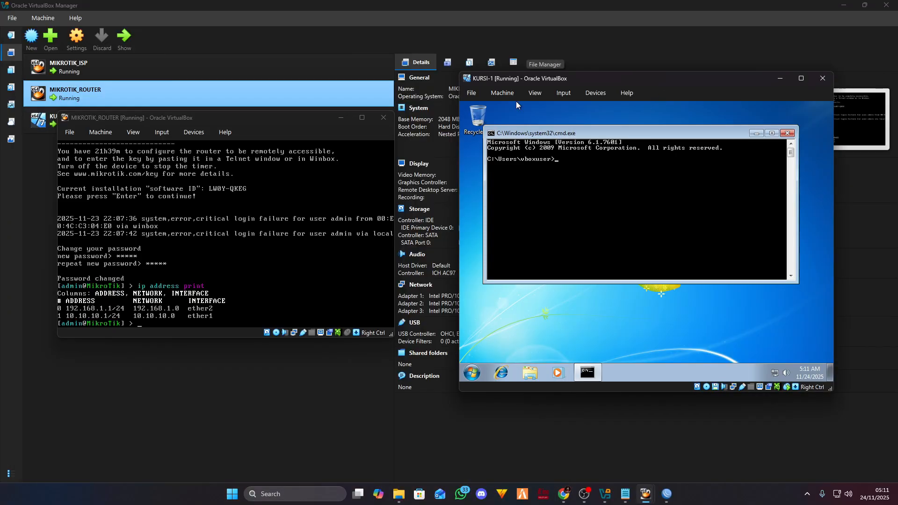
pyautogui.write('ping 190')
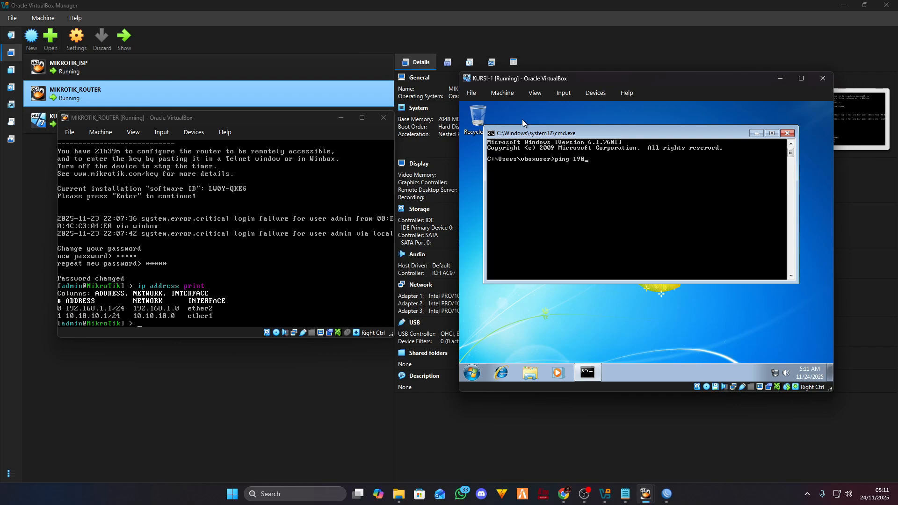
pyautogui.write('10.10')
pyautogui.press('BackSpace')
pyautogui.press('BackSpace')
pyautogui.press('BackSpace')
pyautogui.press('BackSpace')
pyautogui.press('BackSpace')
pyautogui.write('0.10.10.1')
pyautogui.press('Return')
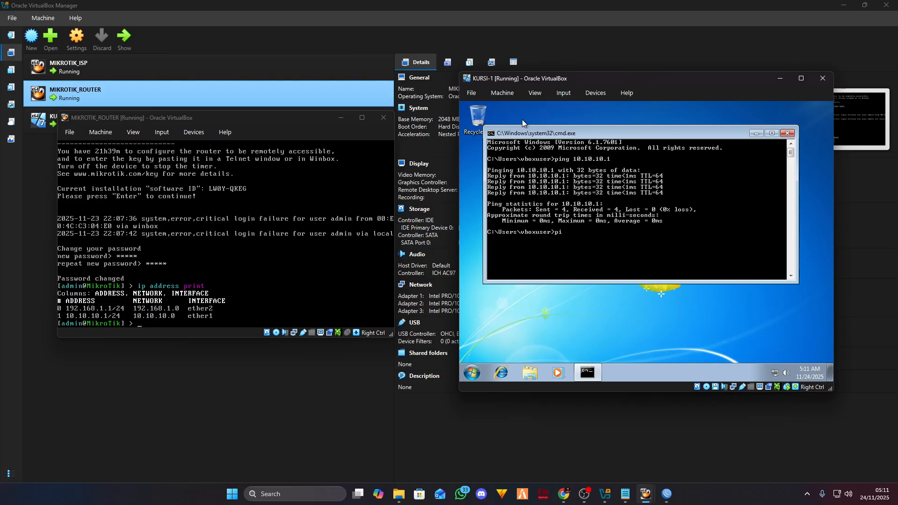
# - Ping the gateway 192.168.1.1, stopping it with Ctrl+C
pyautogui.write('ping 102.1')
pyautogui.press('BackSpace')
pyautogui.press('BackSpace')
pyautogui.press('BackSpace')
pyautogui.press('BackSpace')
pyautogui.write('91.')
pyautogui.press('BackSpace')
pyautogui.press('BackSpace')
pyautogui.write('2.168.1.1')
pyautogui.press('Return')
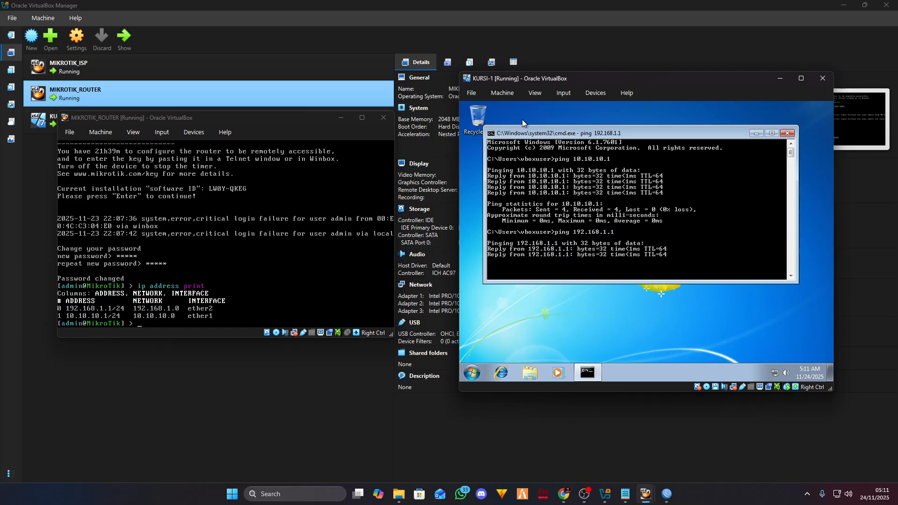
pyautogui.hotkey('ctrl', 'c')
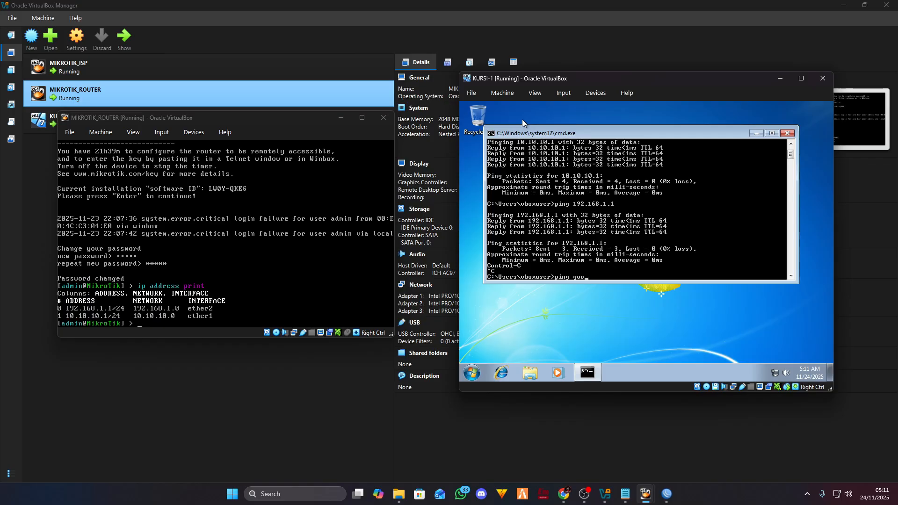
# - Ping google.com successfully and close the Command Prompt
pyautogui.write('le.com')
pyautogui.press('Return')
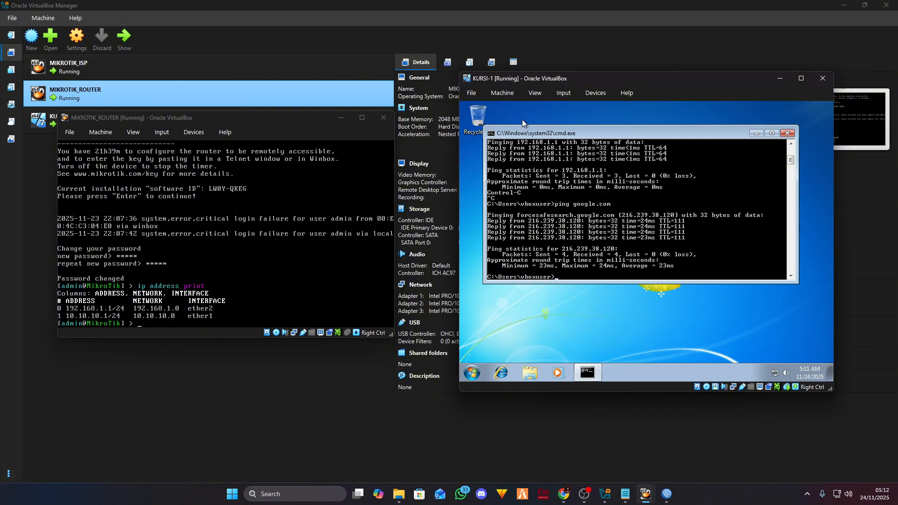
pyautogui.click(633, 360)
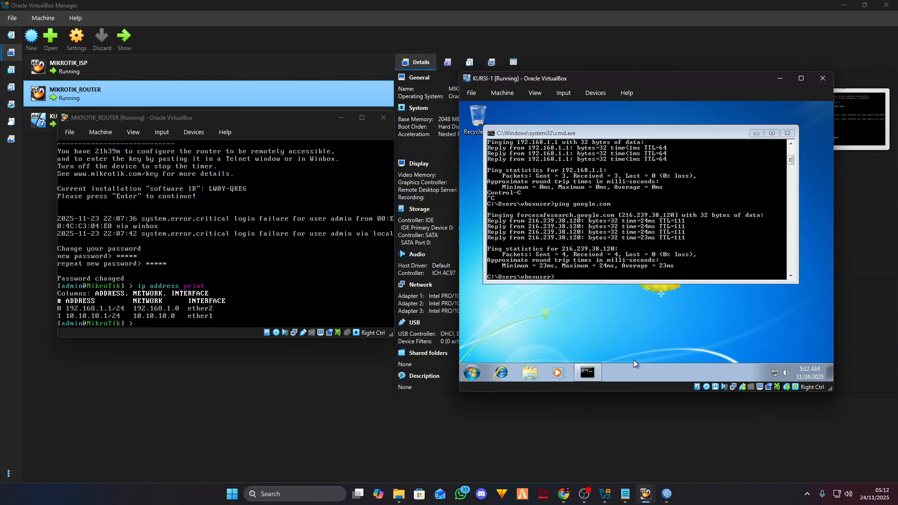
pyautogui.click(788, 134)
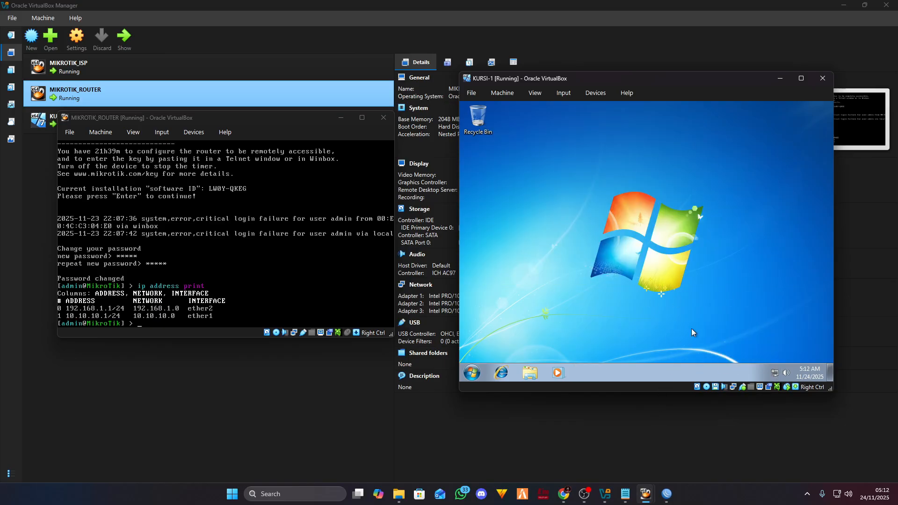
# - Bring the course PDF forward and return to the page 75 Basic Topologi slide
pyautogui.click(570, 498)
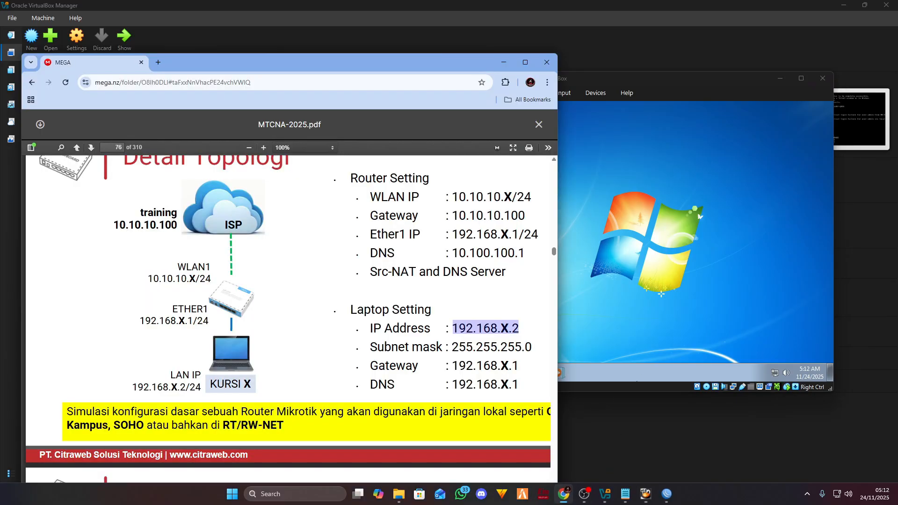
pyautogui.scroll(1, 323, 285)
pyautogui.scroll(-1, 290, 288)
pyautogui.scroll(8, 271, 285)
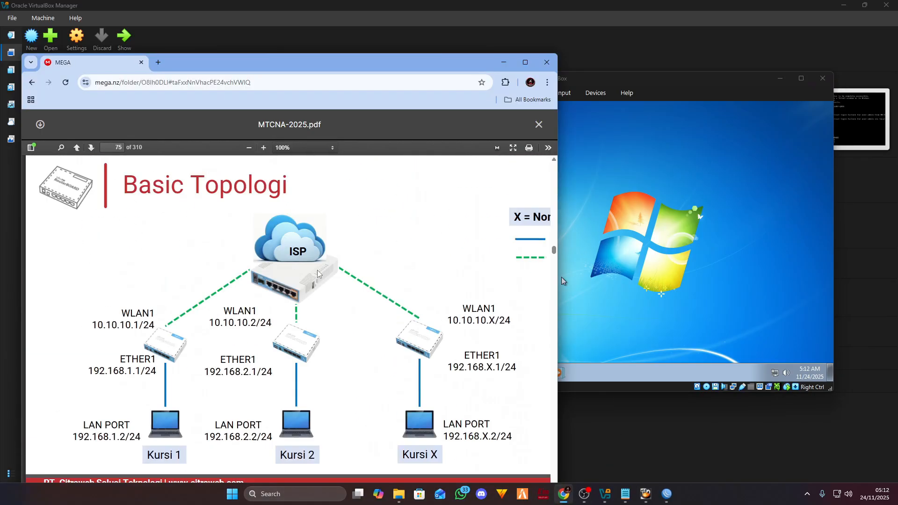